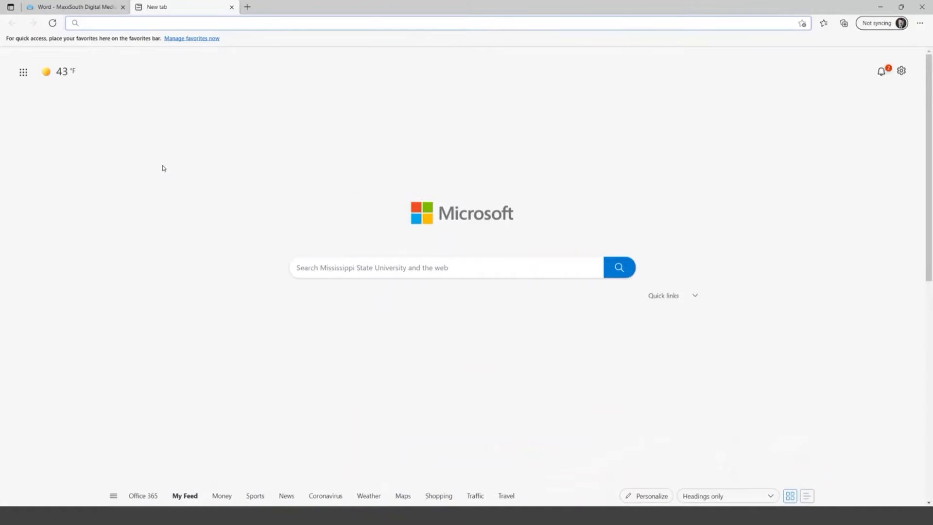
- Go to office.com in Edge to load the Office 365 home page
type("office.com")
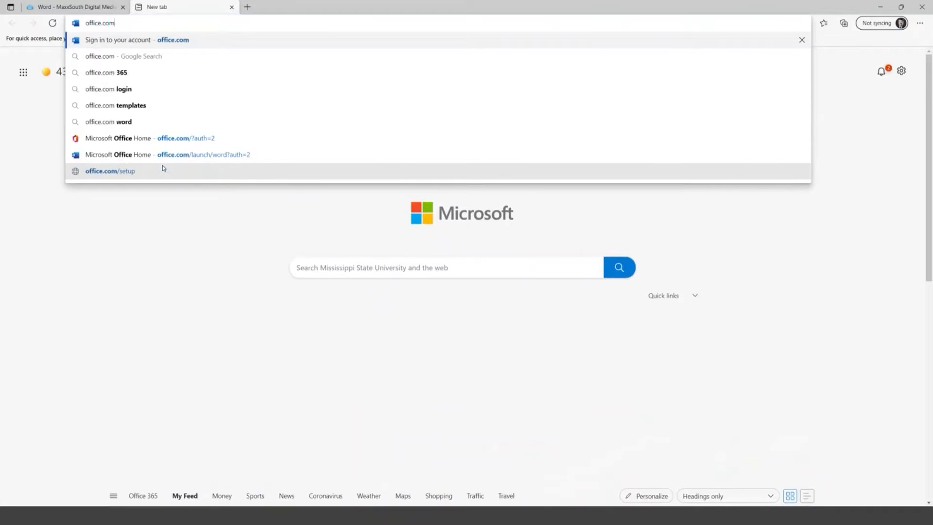
key("Return")
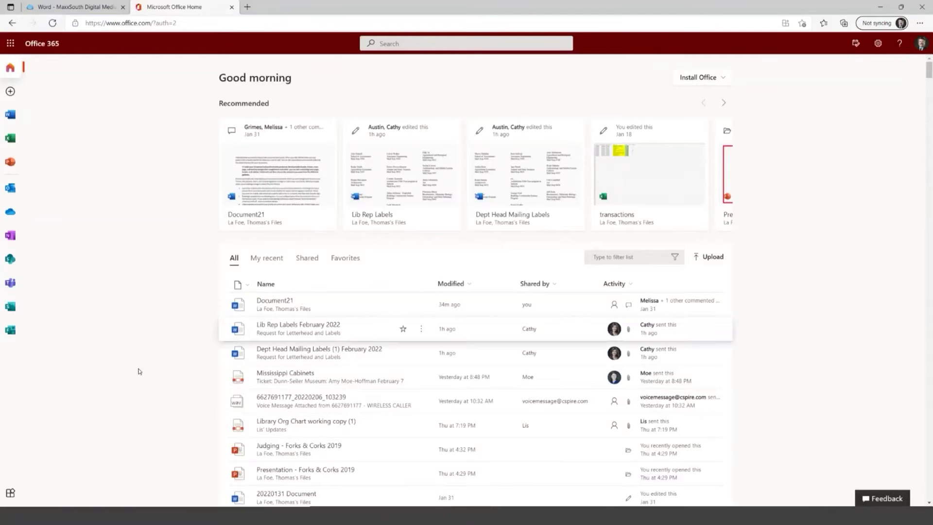
- Scroll the Office home page, then go to the Word start page from the app bar
scroll(138, 371, "down", 4)
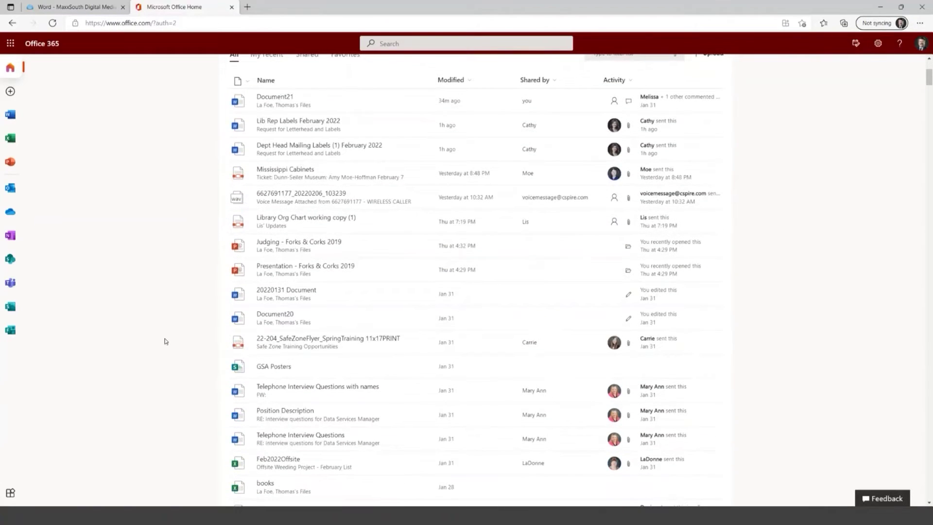
scroll(163, 340, "up", 4)
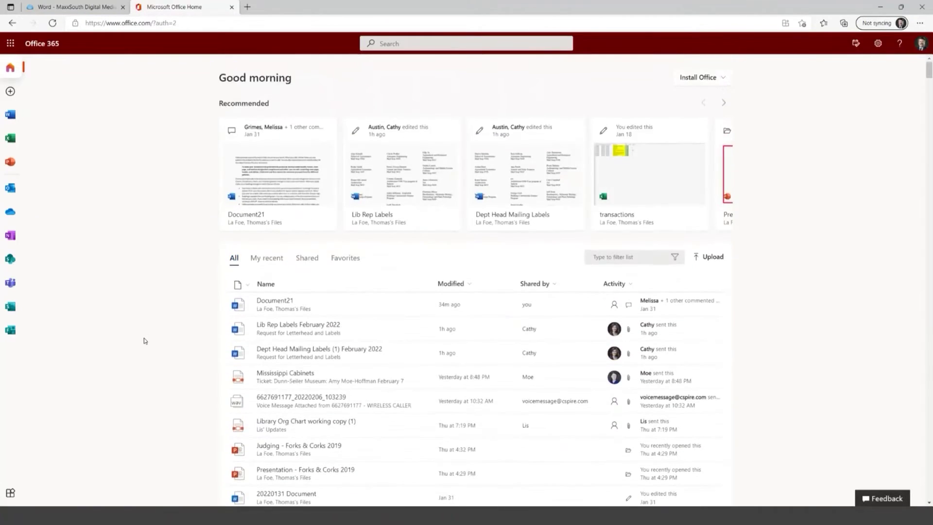
left_click(11, 115)
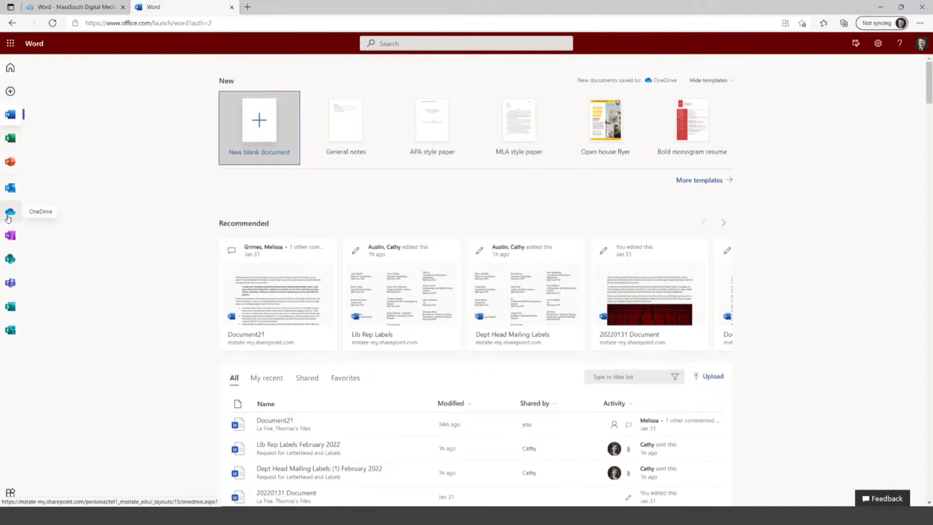
left_click(10, 212)
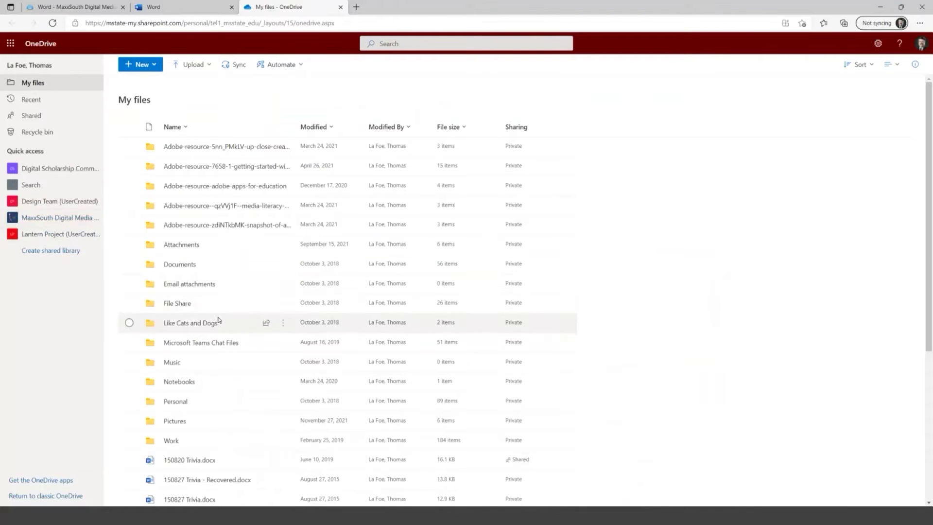
scroll(216, 320, "down", 5)
scroll(217, 318, "down", 20)
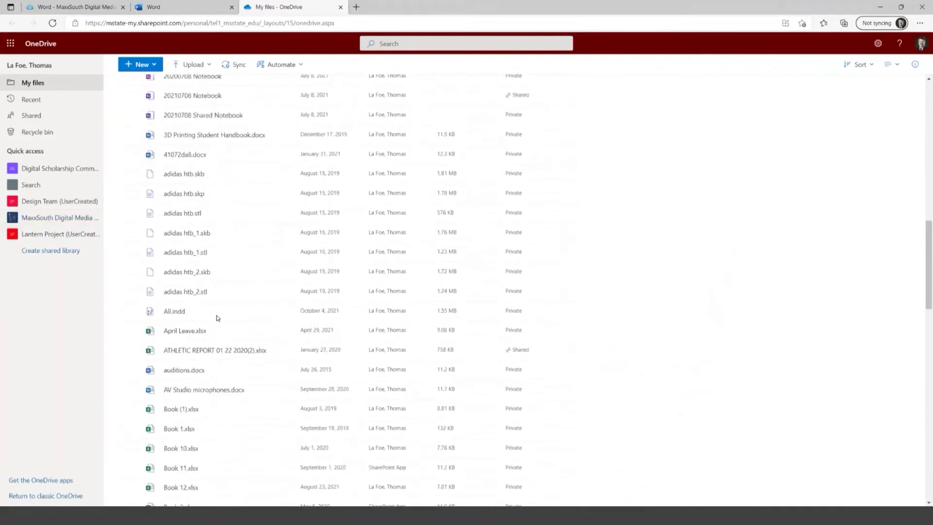
scroll(216, 318, "down", 5)
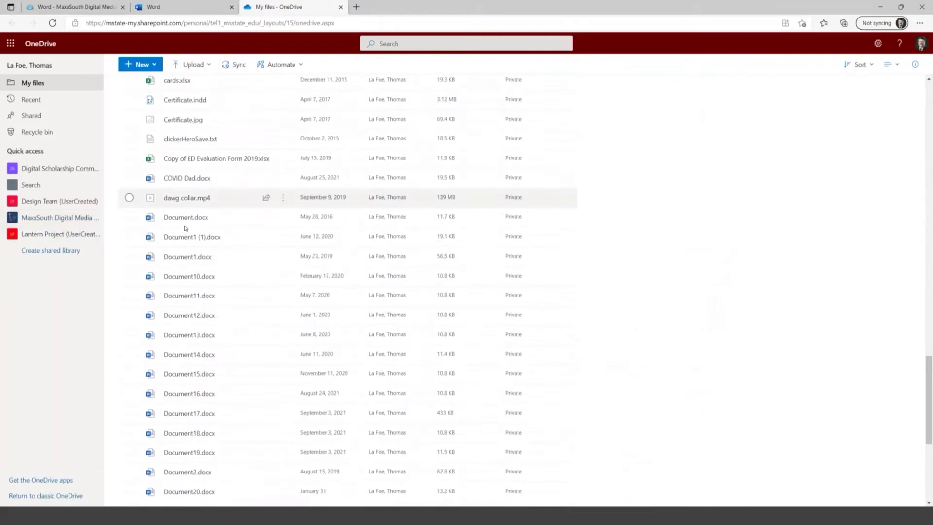
scroll(194, 334, "down", 3)
scroll(194, 338, "down", 1)
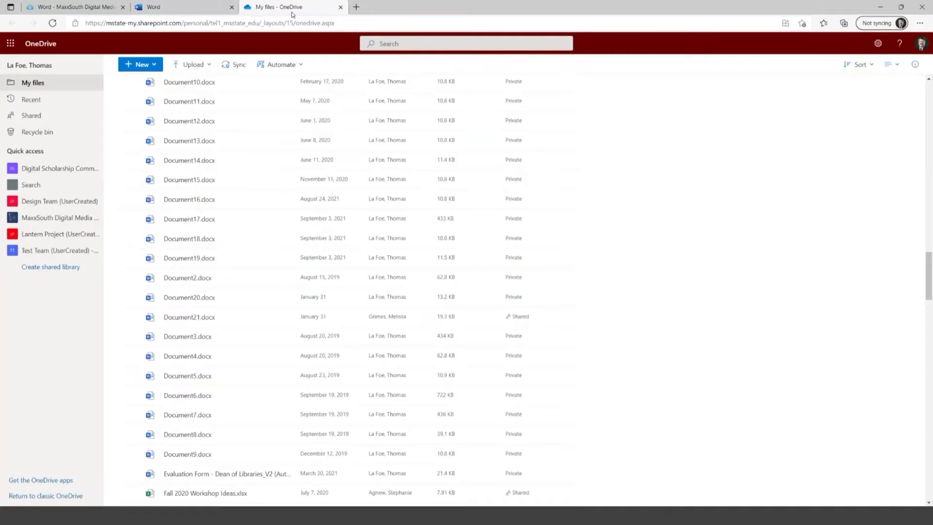
left_click(340, 8)
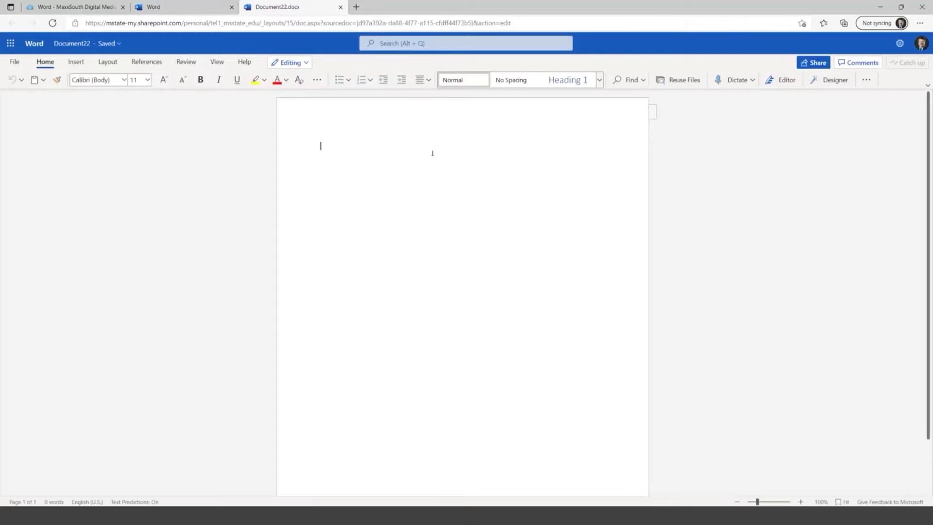
- Fill the new blank Document22 with sample paragraphs using =rand(25)
type("=r")
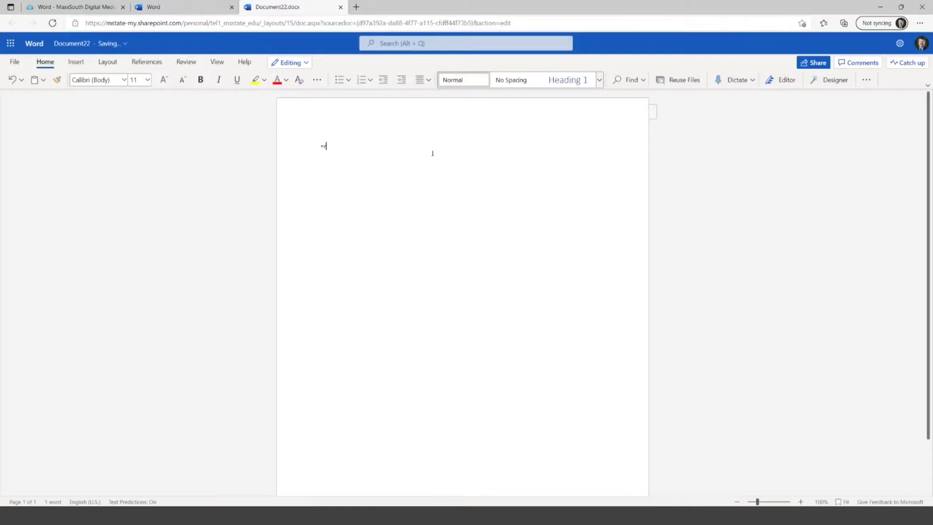
type("and(25)")
key("Return")
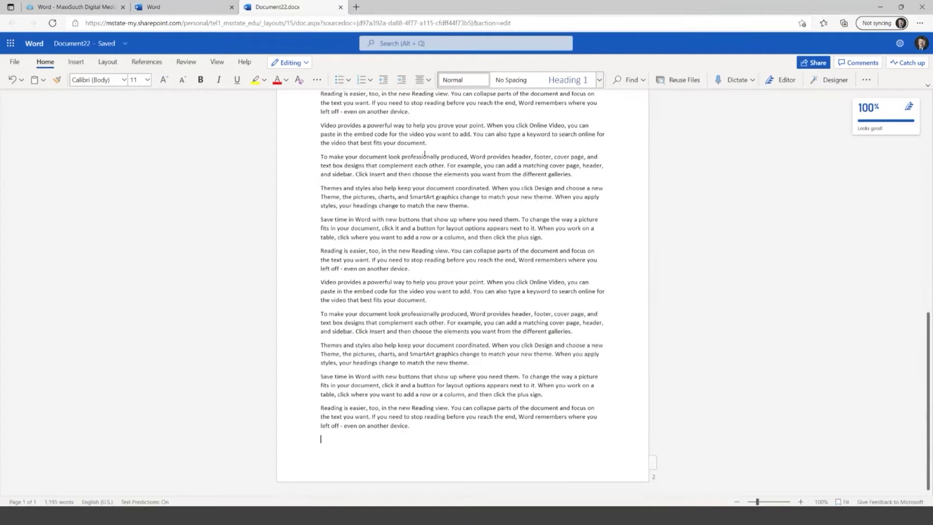
left_click(487, 284)
scroll(482, 282, "up", 3)
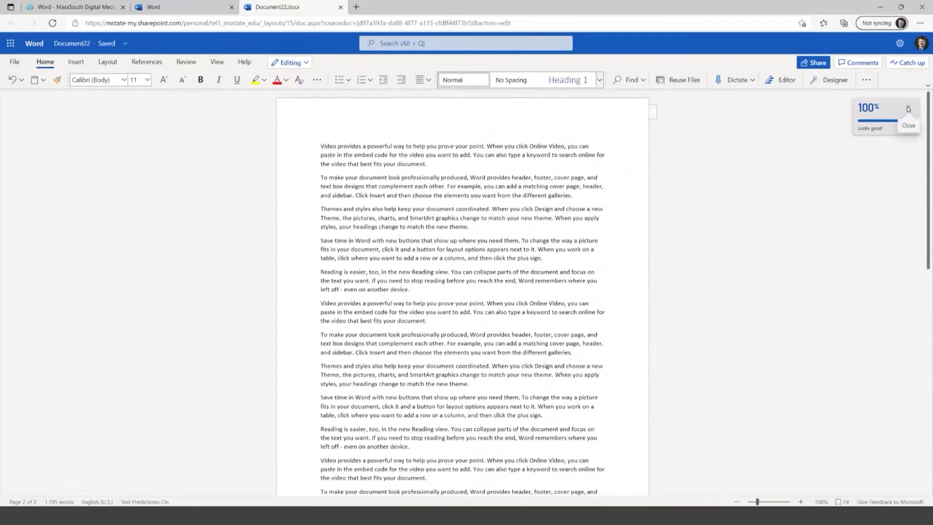
- Dismiss the Editor score card and switch the document to Reviewing mode
left_click(908, 109)
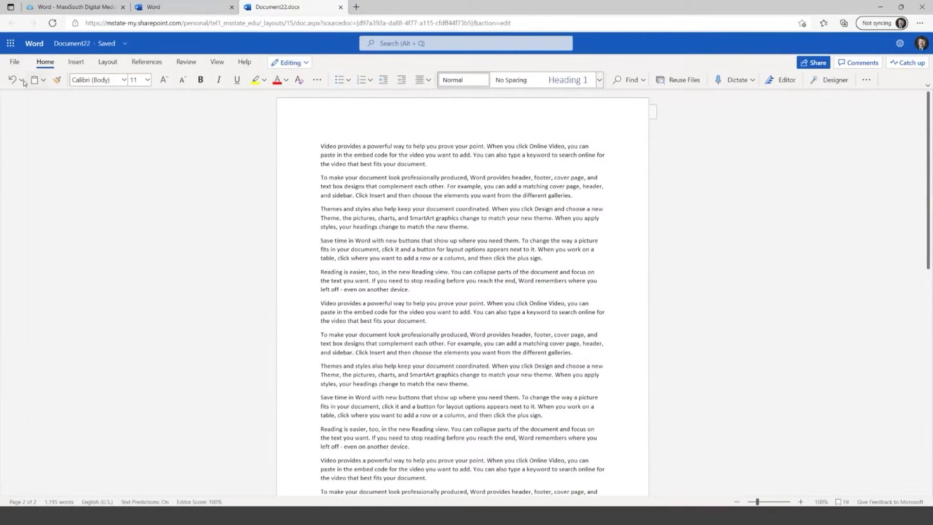
left_click(308, 63)
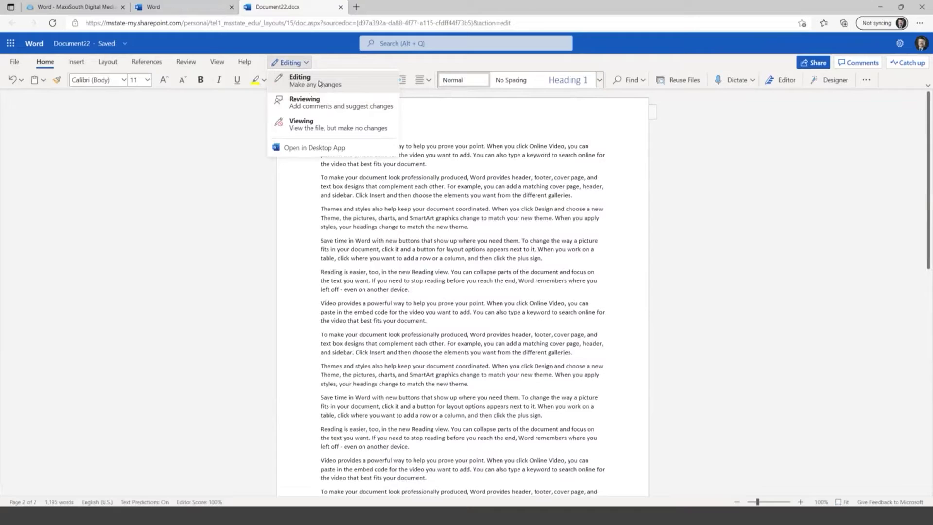
left_click(313, 112)
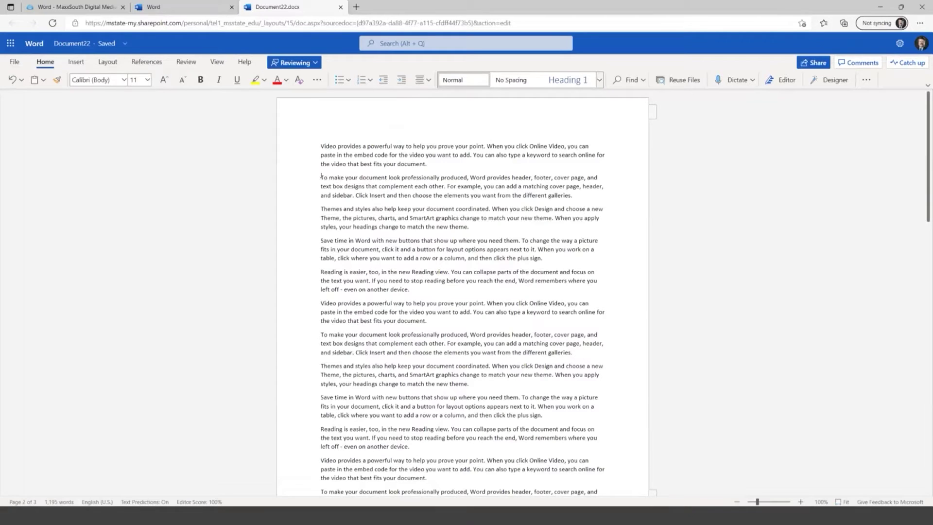
- Delete the second sample paragraph as a tracked suggestion
left_click_drag(319, 176, 580, 196)
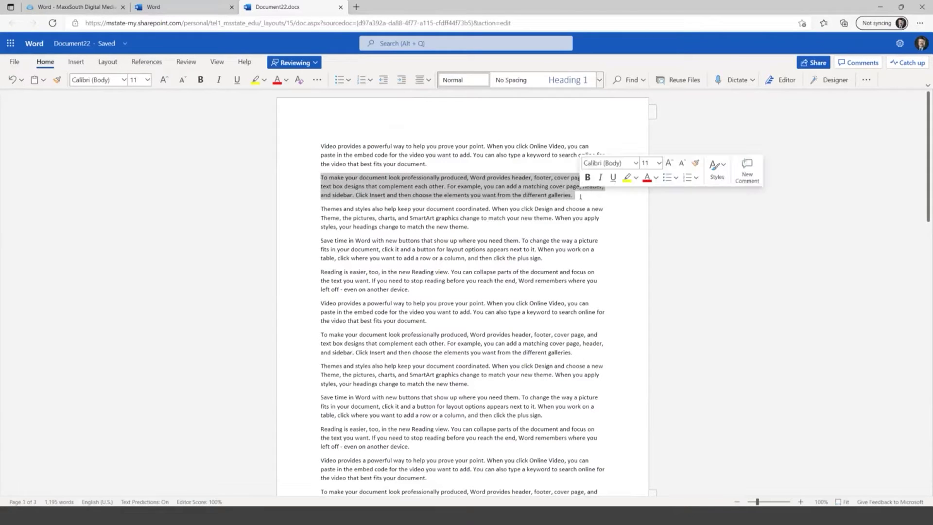
key("Delete")
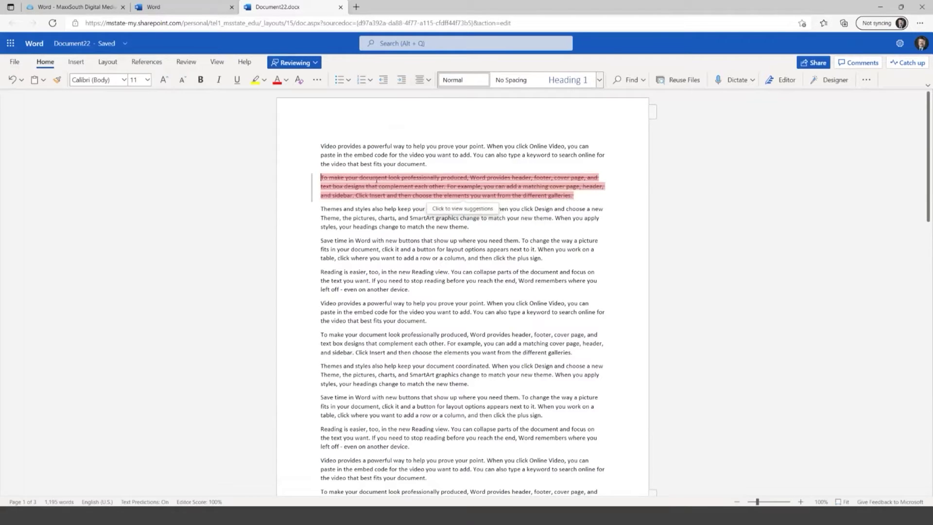
left_click(307, 65)
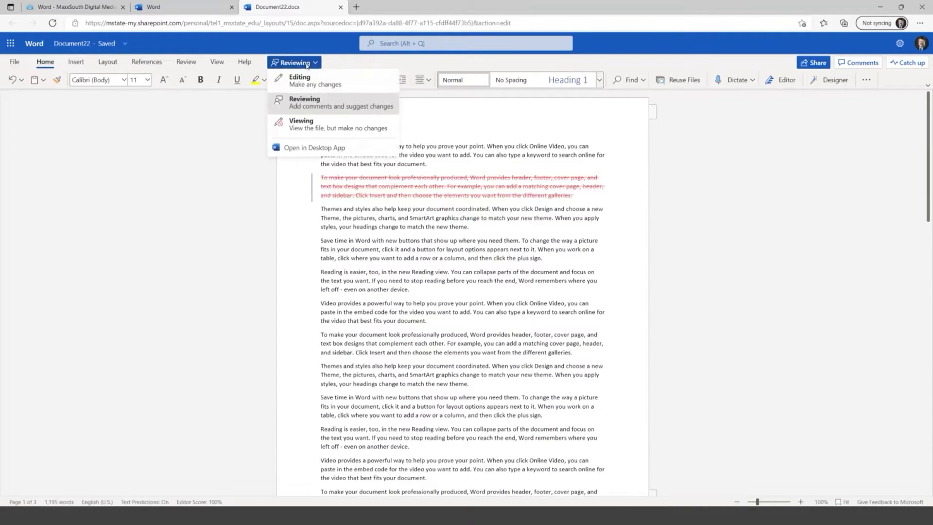
- Preview Document22 in read-only Viewing mode, then reopen it for editing via Edit Document
left_click(293, 131)
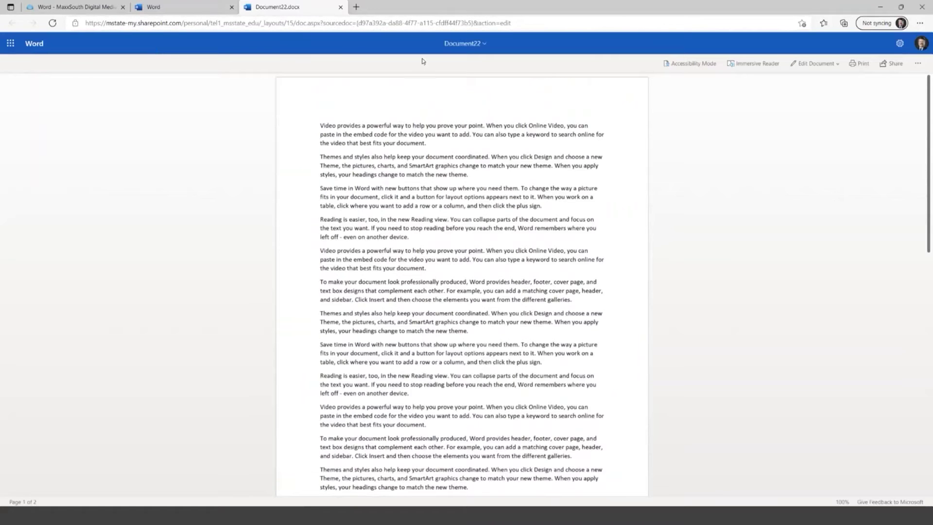
scroll(350, 253, "down", 6)
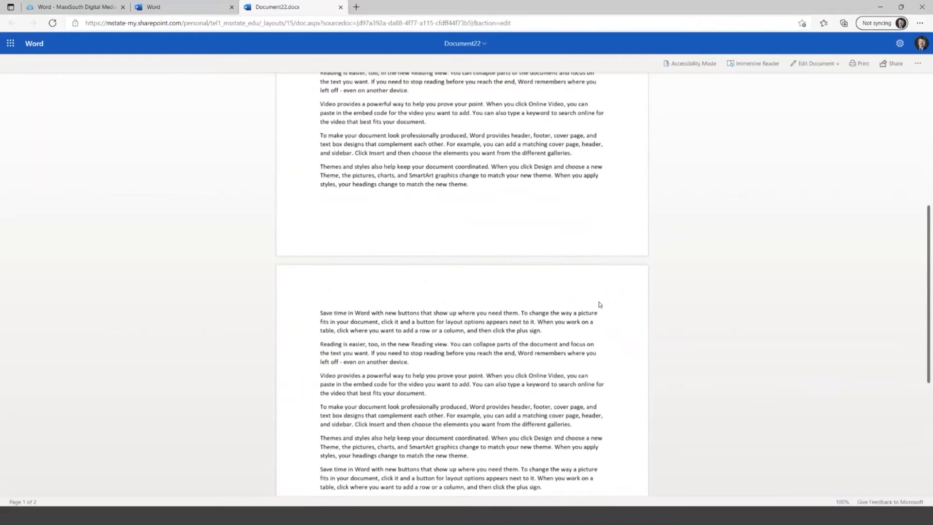
scroll(374, 237, "up", 6)
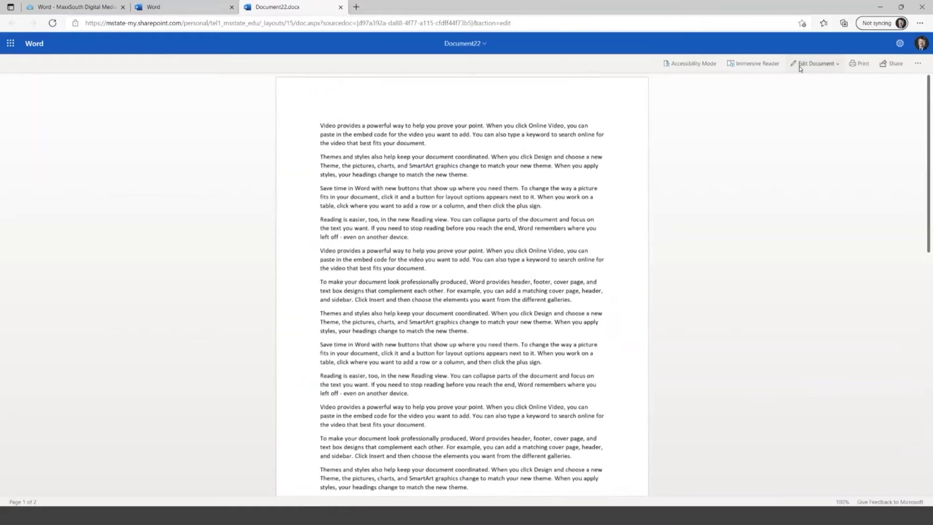
left_click(823, 67)
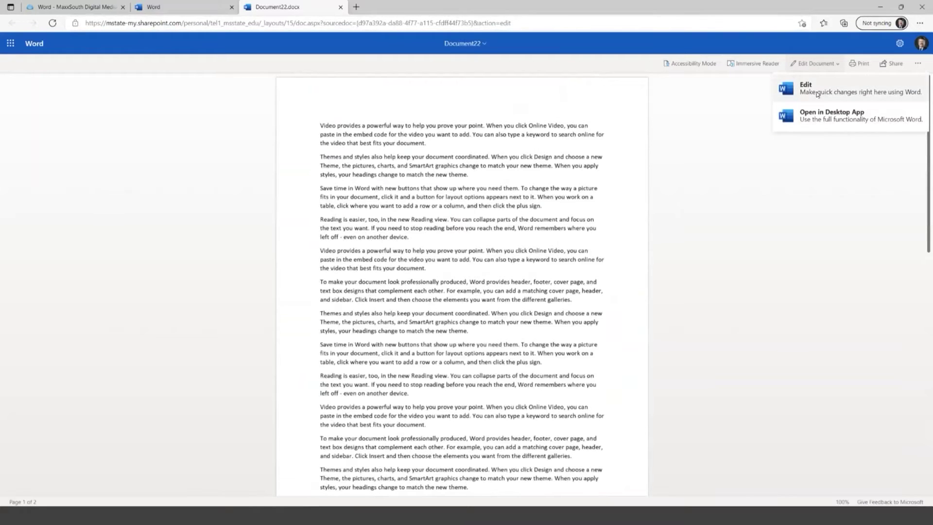
left_click(818, 94)
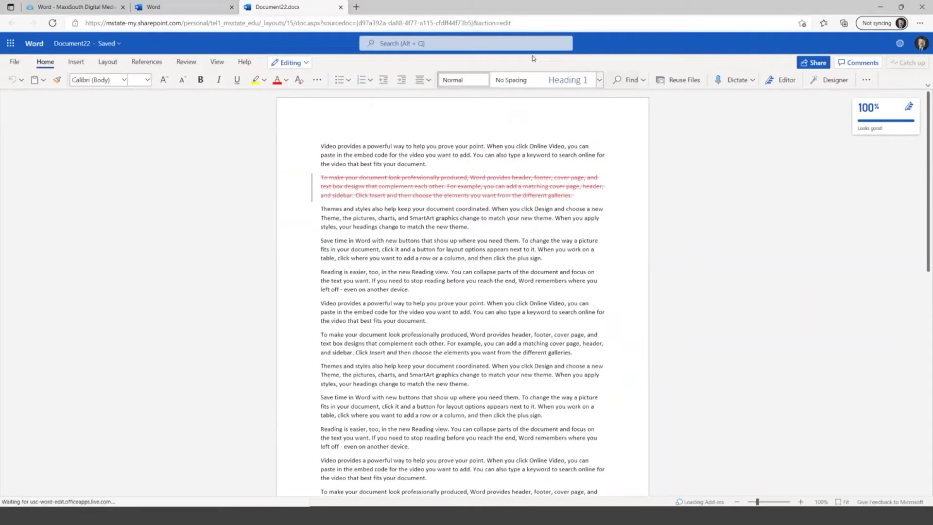
- On the Review tab, set Track Changes to For Everyone
left_click(306, 63)
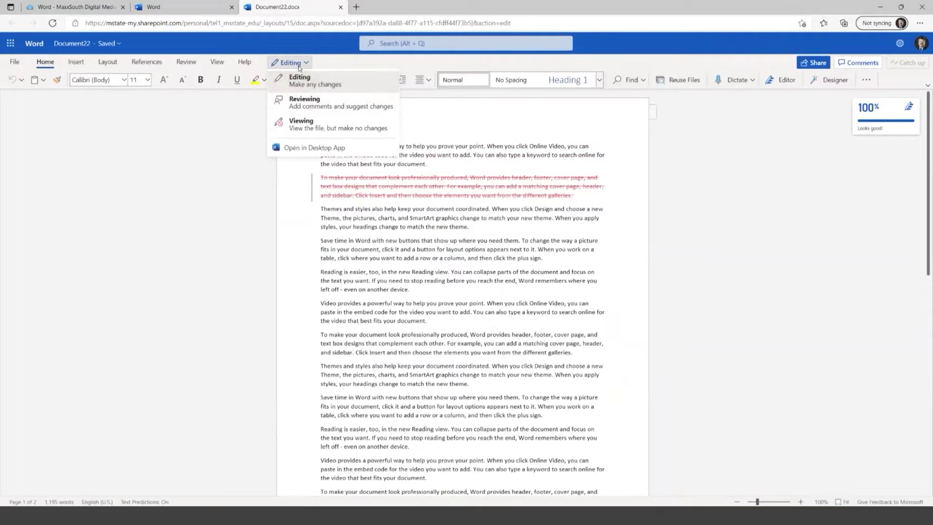
left_click(306, 80)
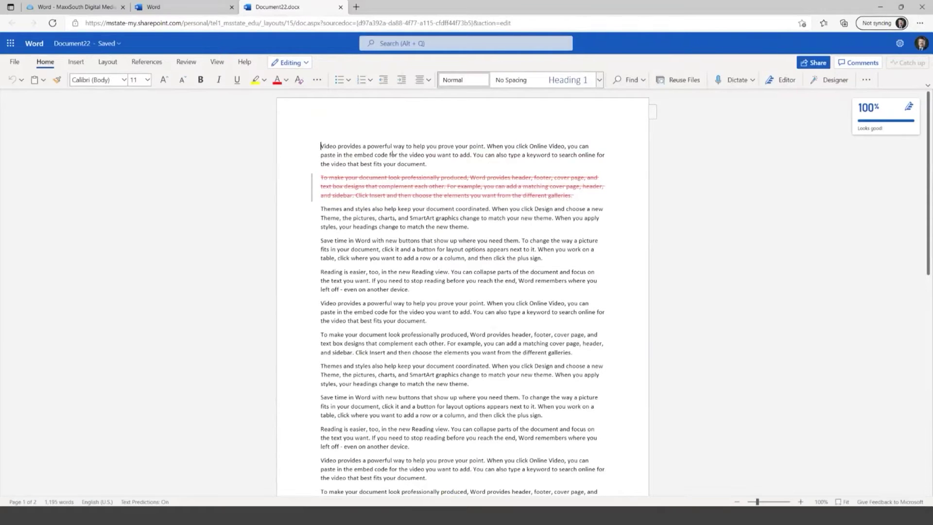
left_click(185, 63)
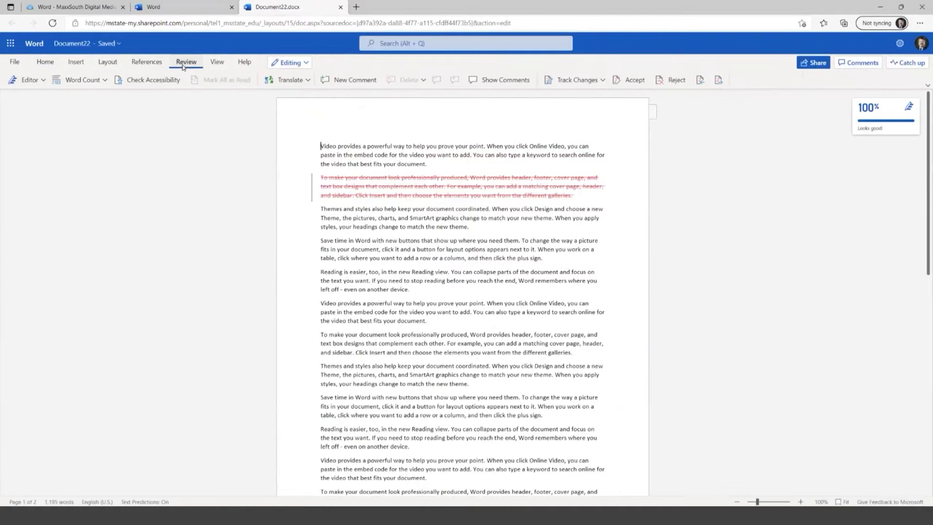
left_click(602, 82)
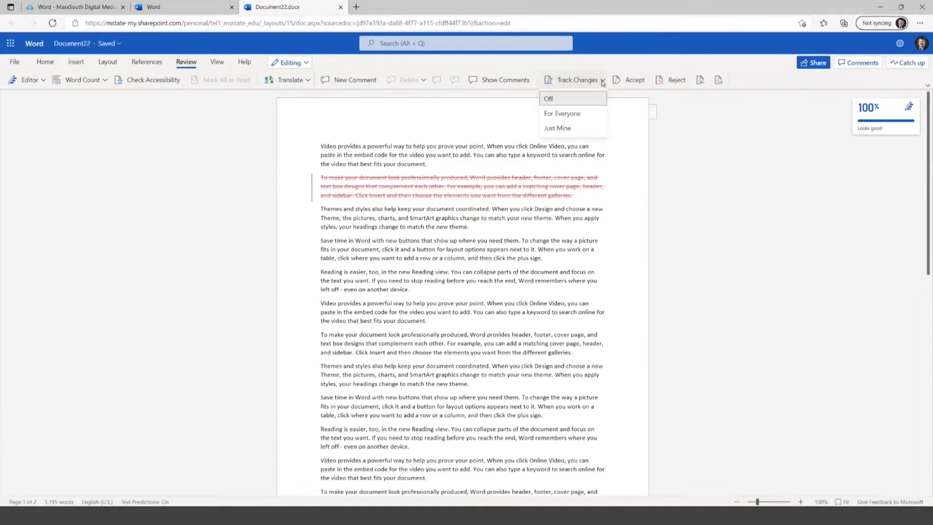
left_click(305, 64)
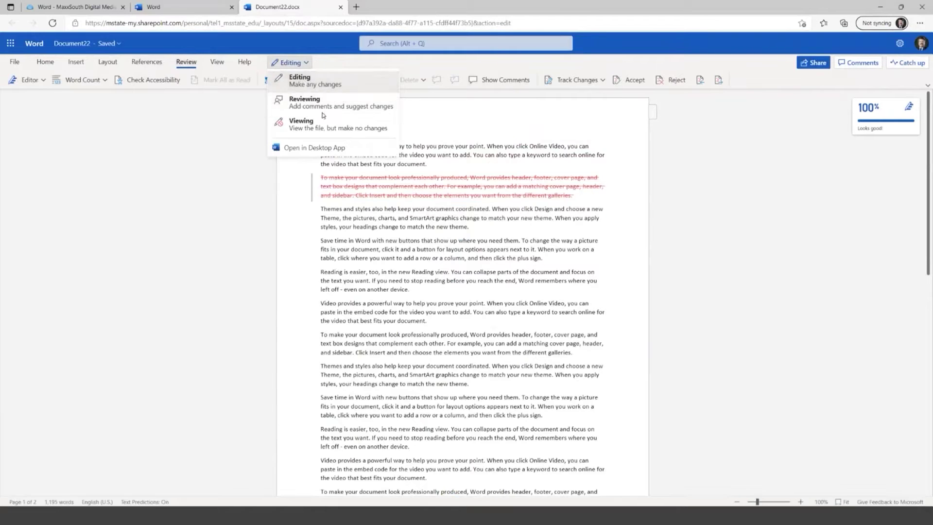
left_click(308, 62)
left_click(595, 82)
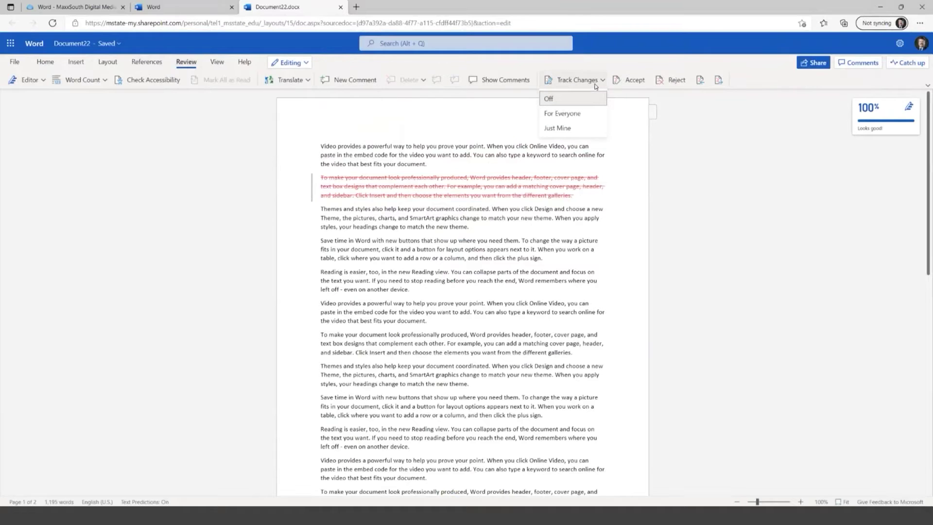
left_click(579, 118)
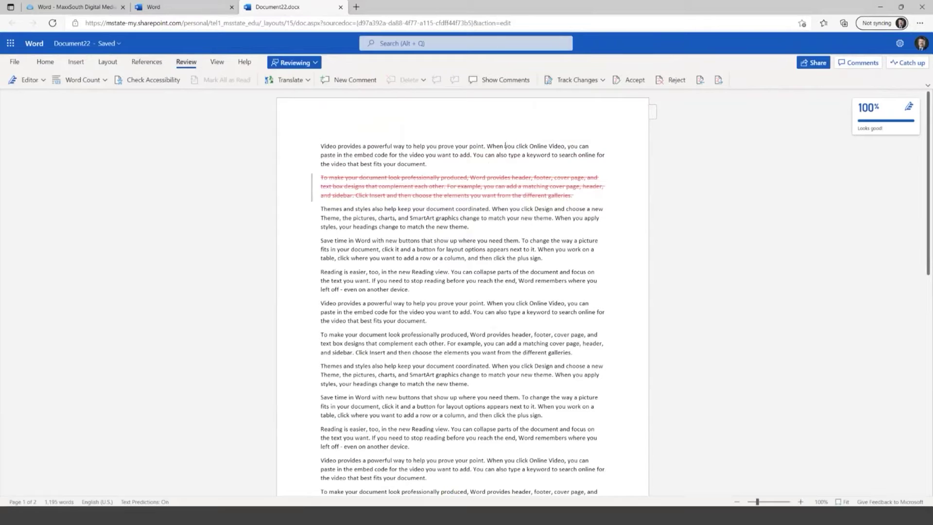
left_click(598, 81)
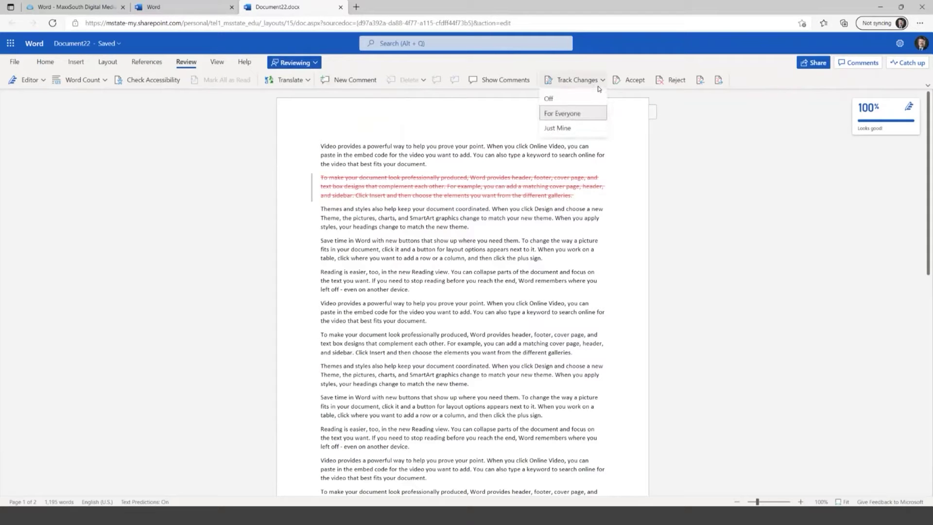
left_click(562, 129)
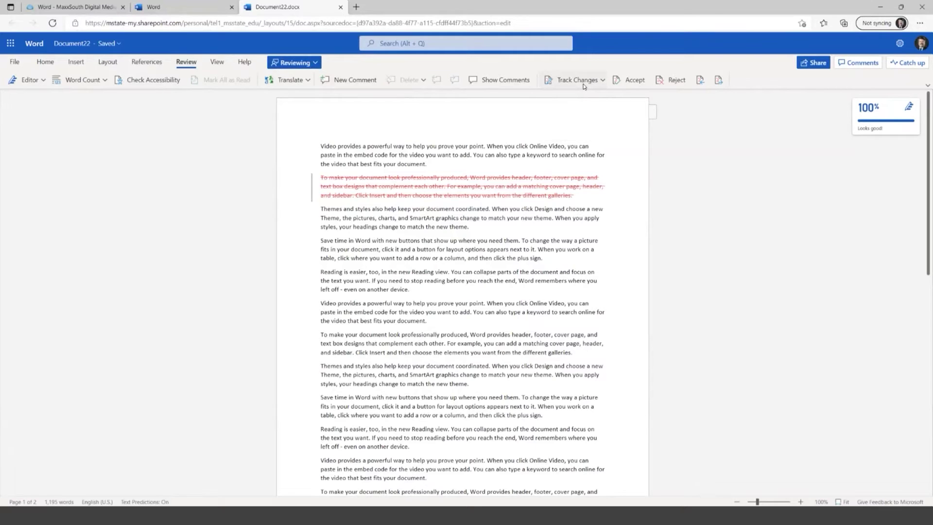
left_click(599, 88)
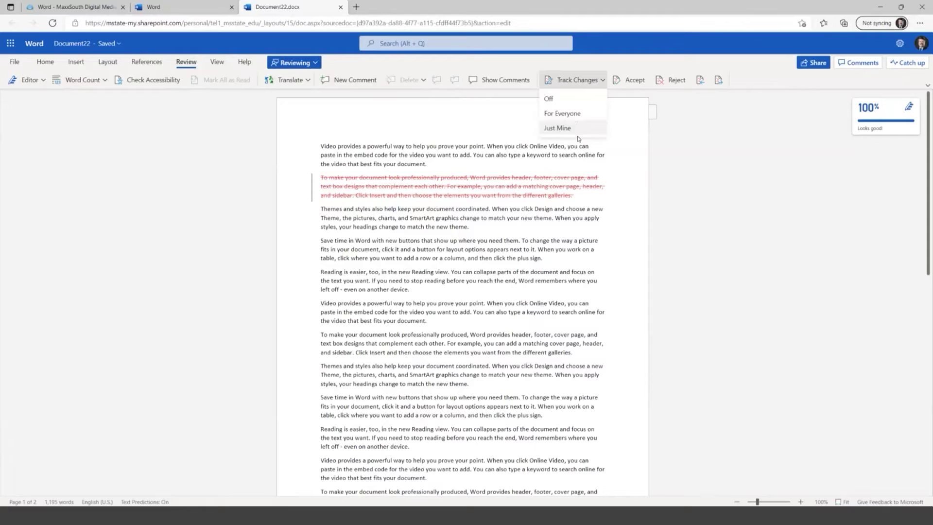
left_click(572, 115)
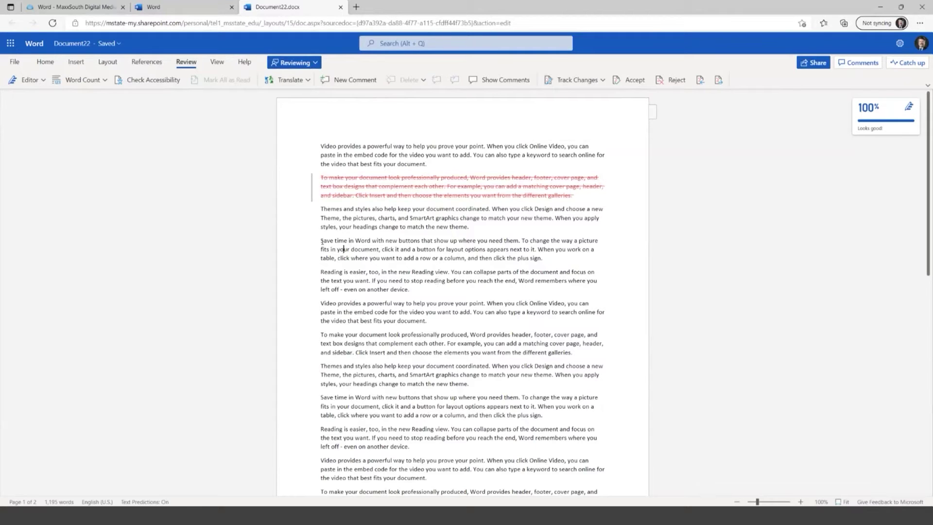
- Copy the 'Themes and styles' paragraph and paste it as a new paragraph after 'theme.'
left_click_drag(321, 242, 482, 251)
left_click_drag(324, 210, 471, 231)
key("ctrl+c")
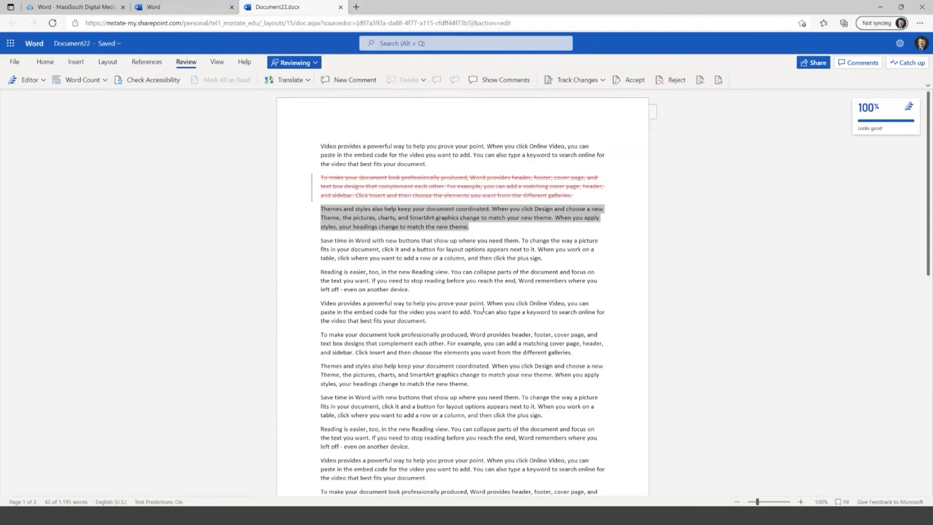
left_click(475, 227)
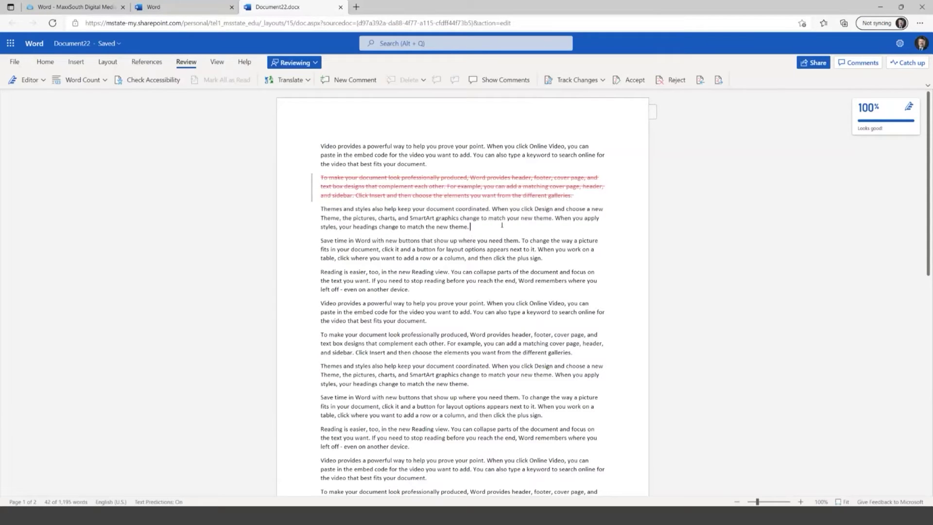
key("Return")
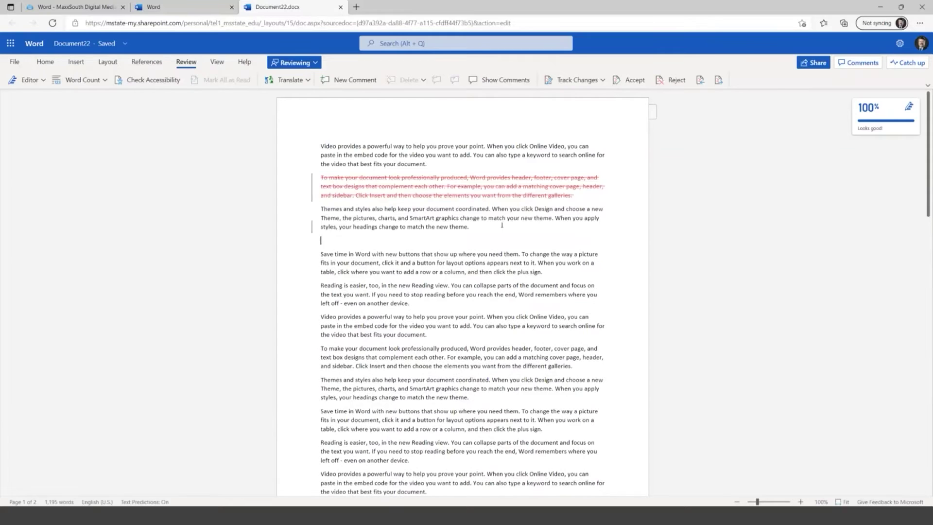
key("ctrl+v")
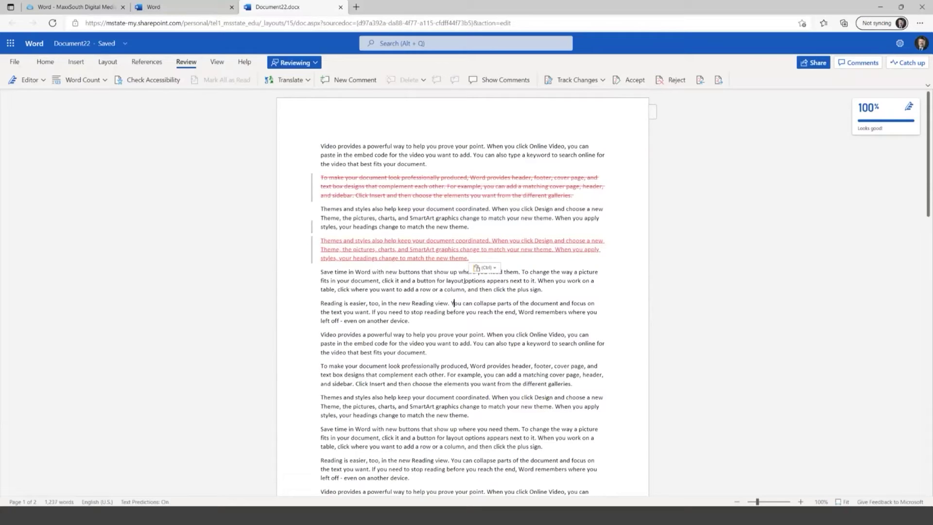
double_click(454, 280)
- Replace 'appears' with 'show' in the 'Save time' paragraph as a tracked change
left_click(485, 281)
left_click_drag(508, 281, 488, 282)
key("Delete")
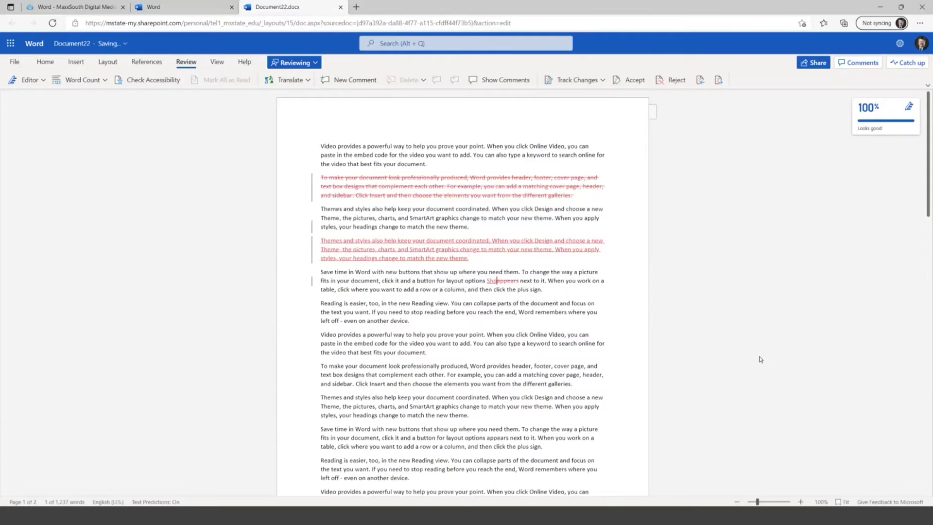
type("show")
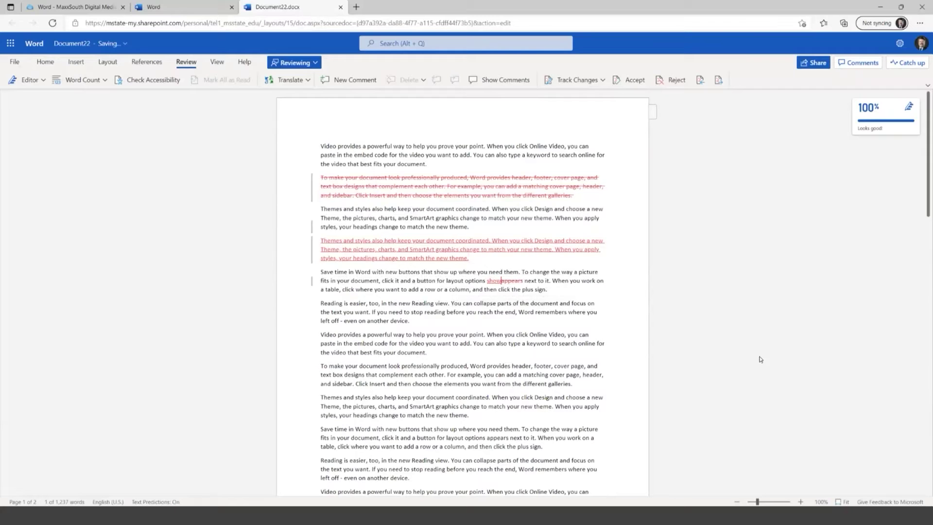
left_click(451, 363)
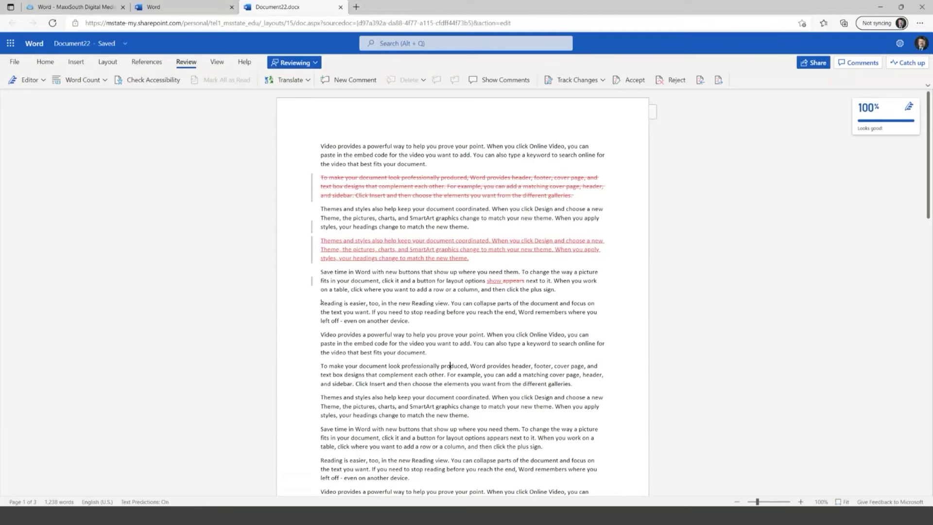
- Post the comment 'Does this make sense?' on 'Reading is easier, too, in the new Reading view.'
left_click_drag(321, 303, 448, 303)
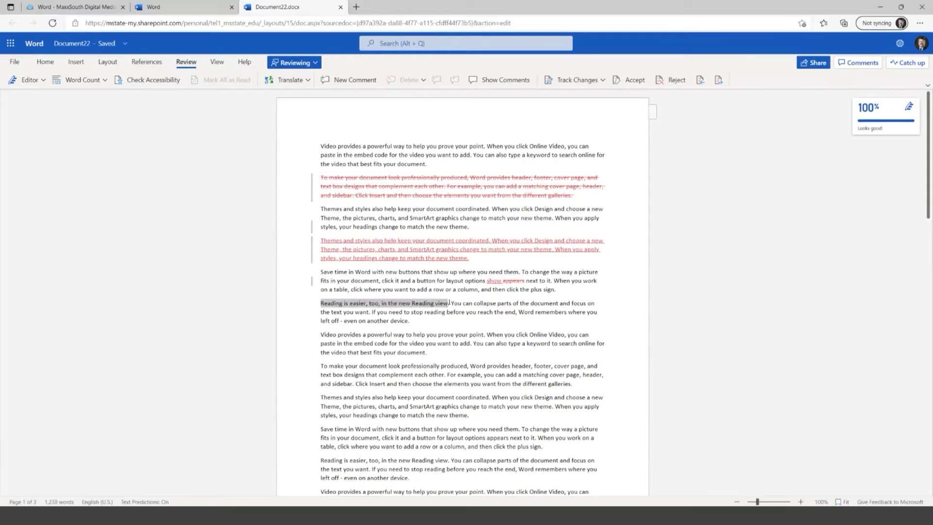
right_click(439, 305)
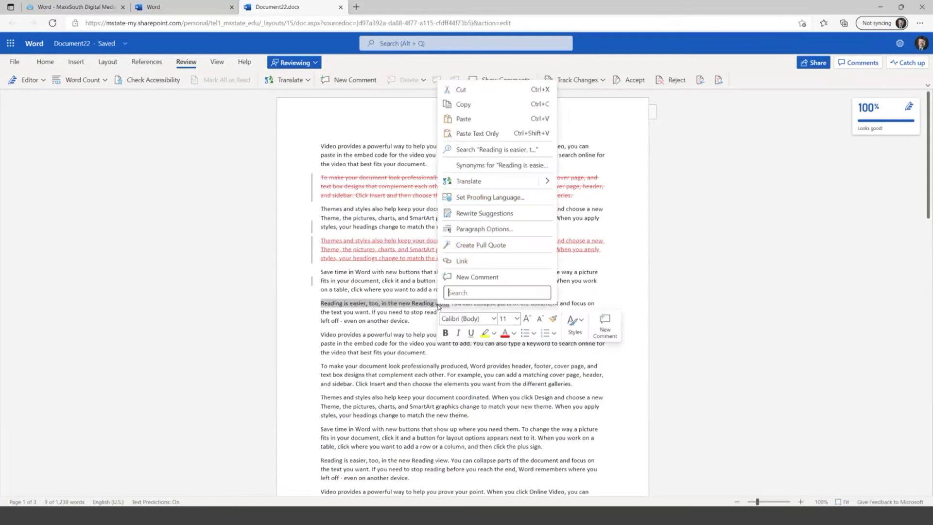
left_click(472, 279)
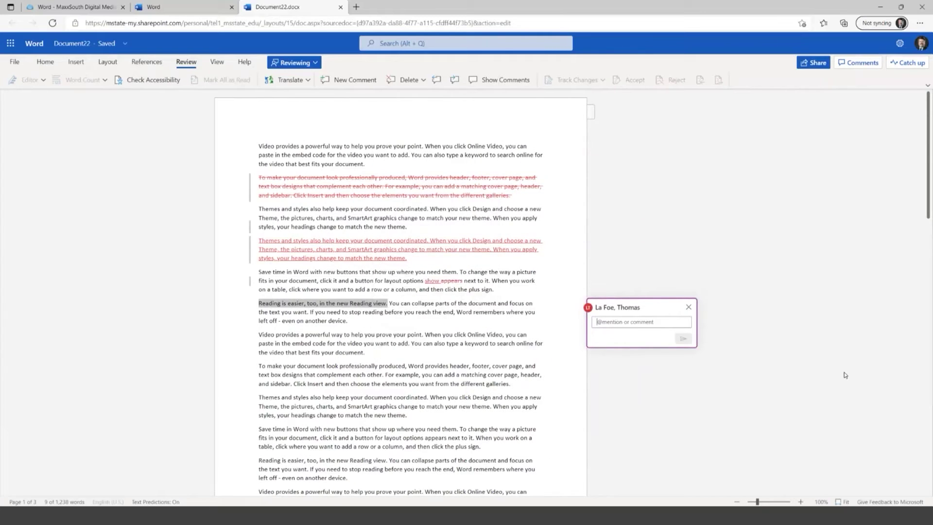
type("Does this make sense?")
key("Return")
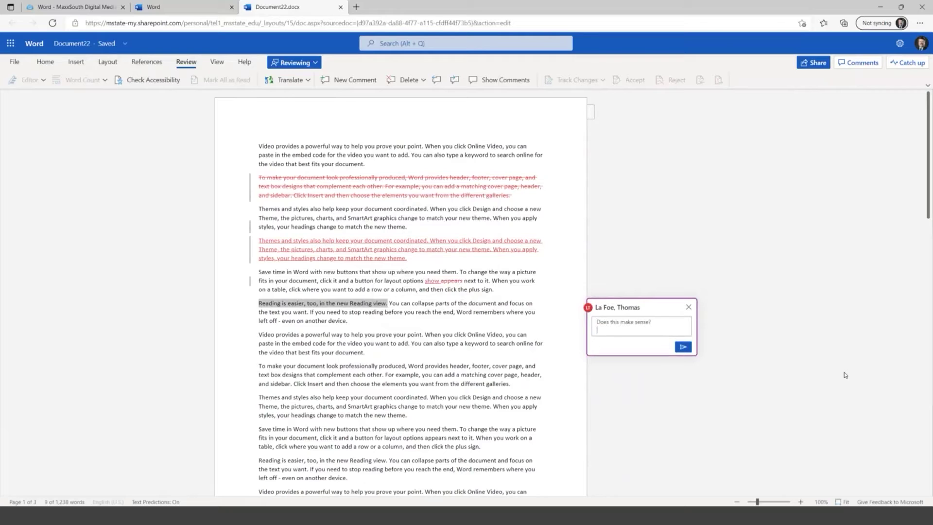
key("BackSpace")
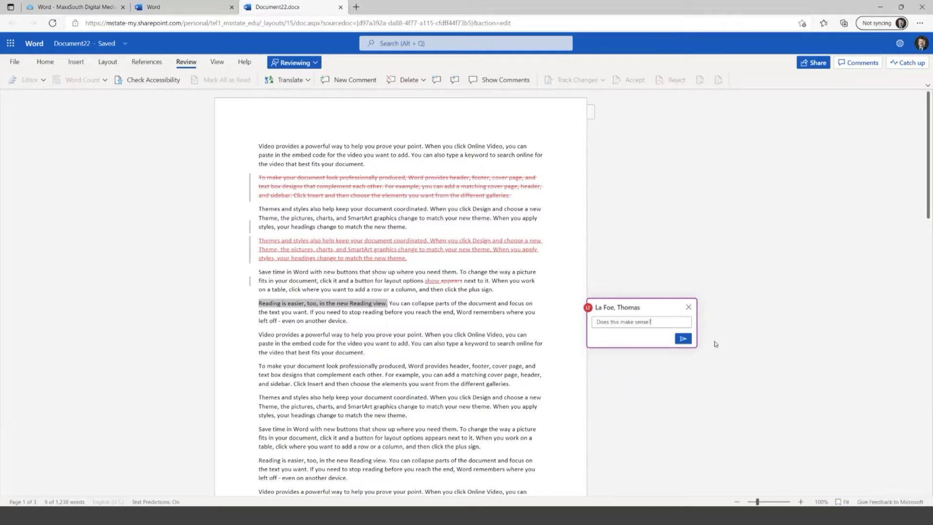
left_click(683, 339)
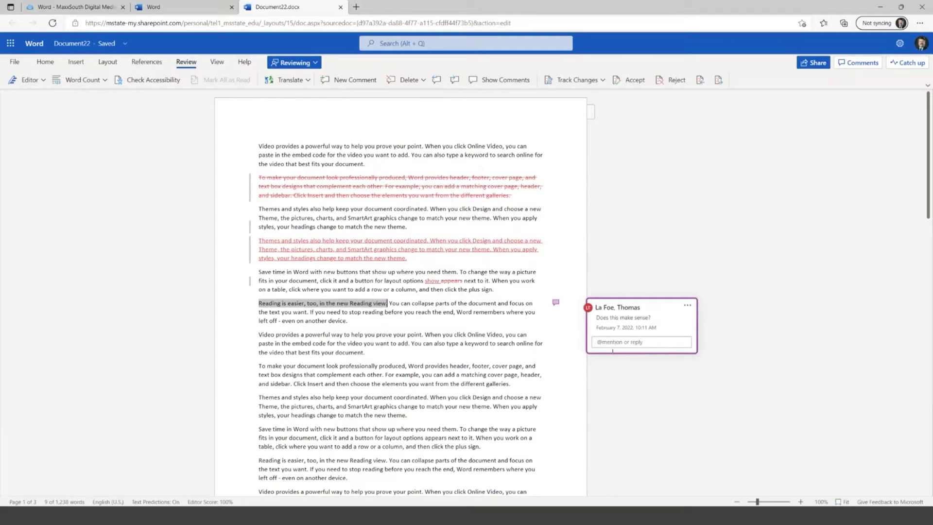
- Accept the tracked paragraph deletion and reject the 'show' replacement, keeping 'appears'
left_click(488, 321)
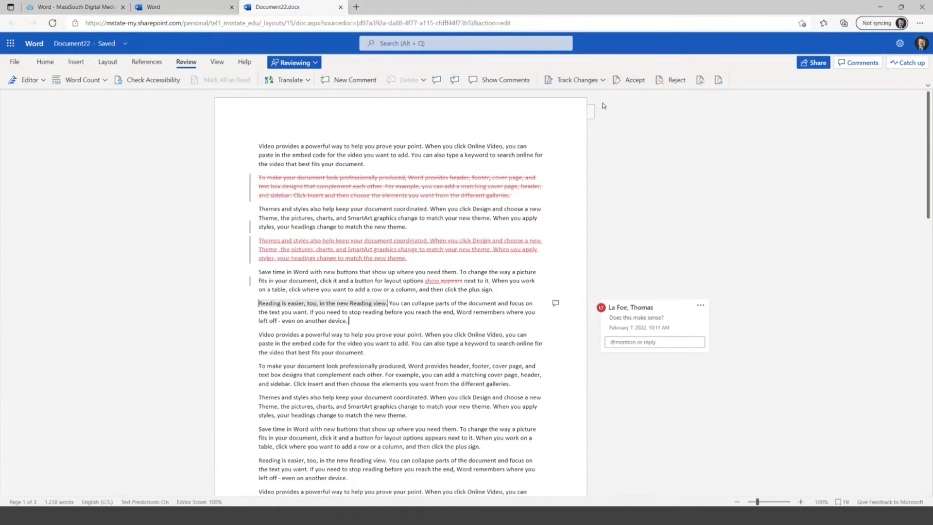
left_click(388, 188)
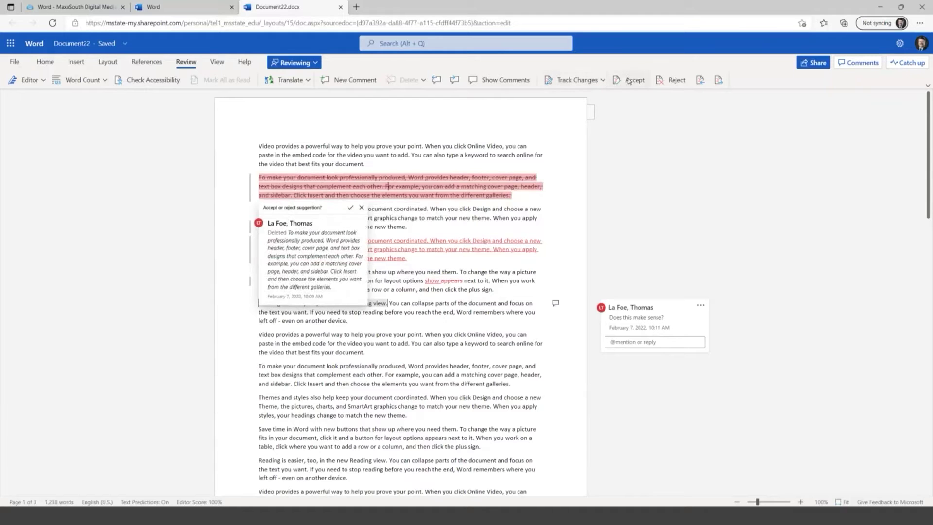
left_click(637, 81)
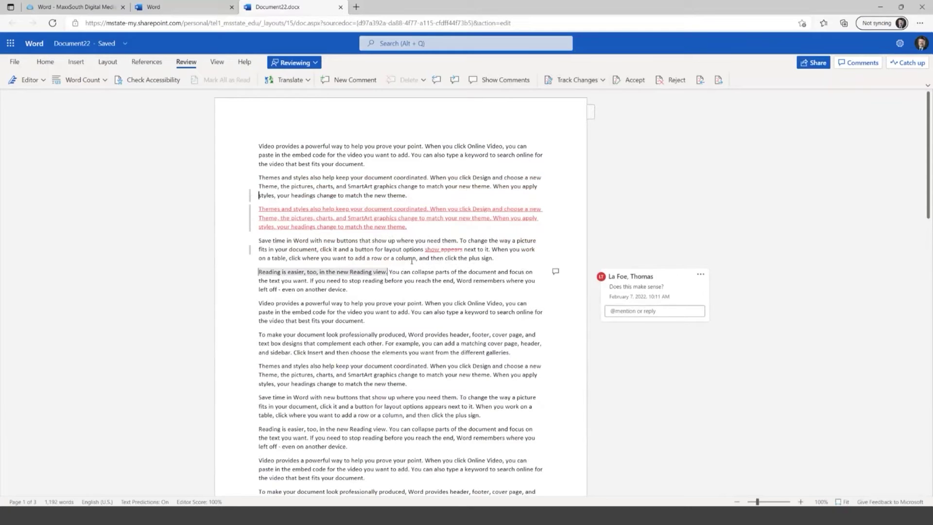
left_click(431, 248)
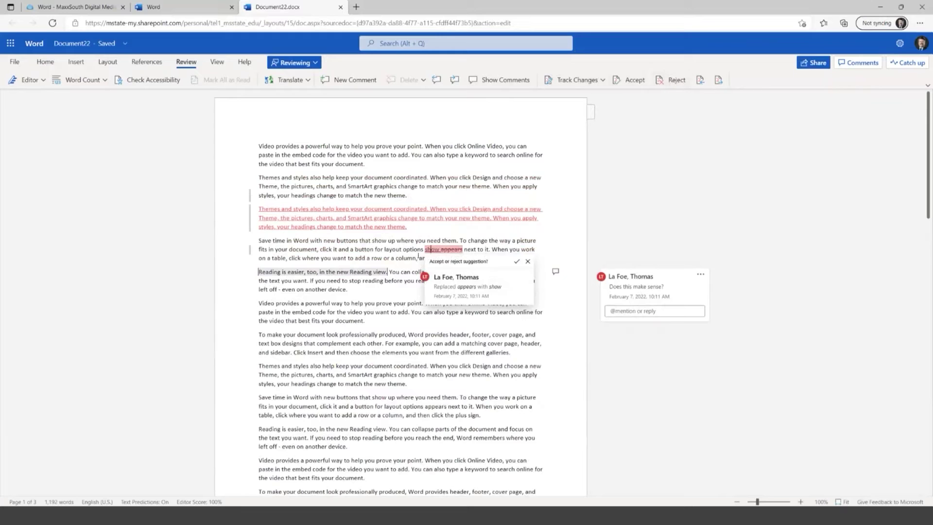
left_click(675, 82)
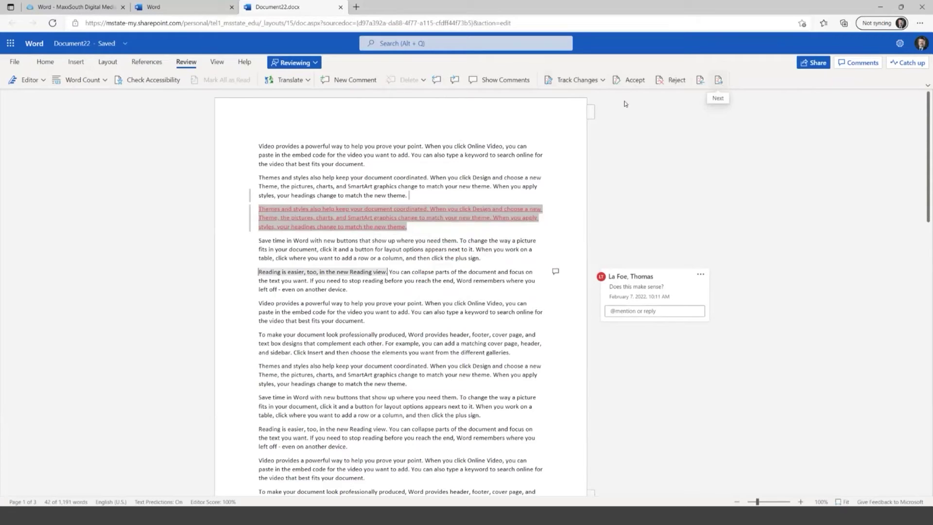
- Delete the last paragraph on page 2 as a tracked change
scroll(507, 375, "down", 5)
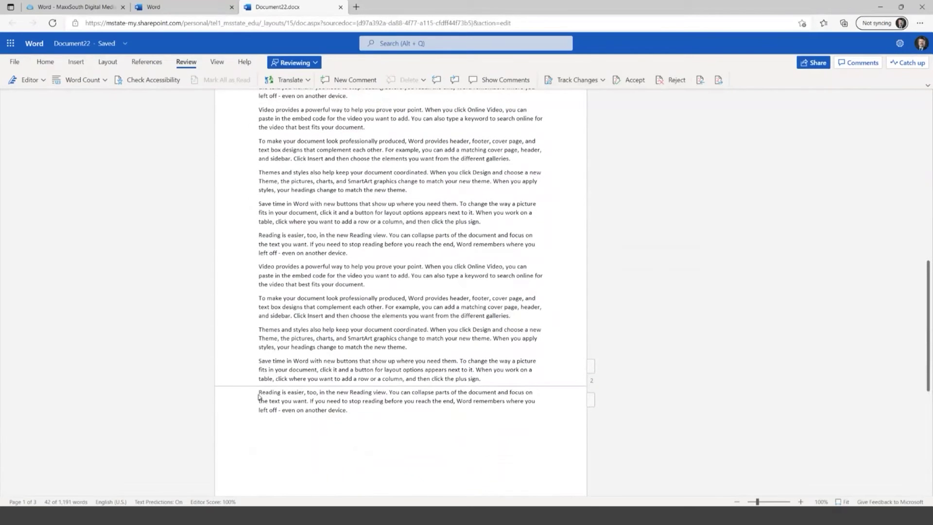
left_click_drag(259, 392, 357, 409)
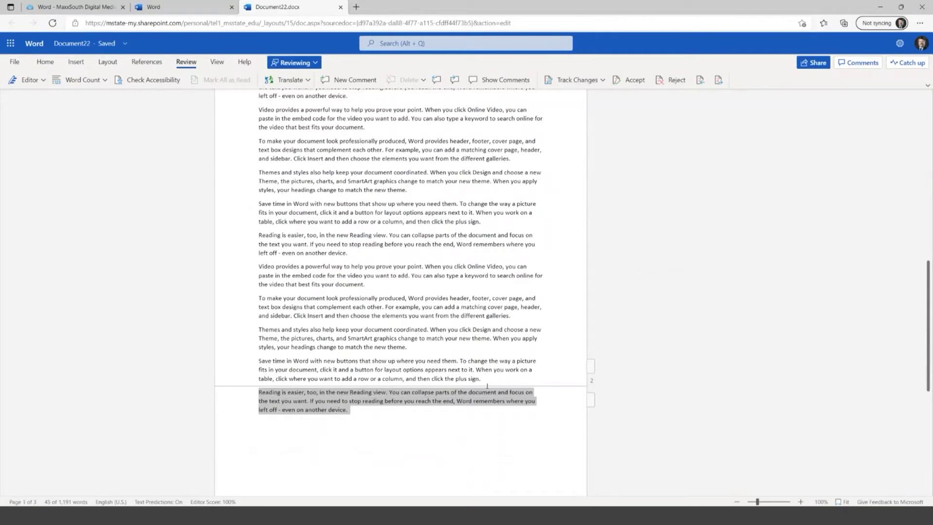
key("Delete")
- Step through the tracked changes back to the page 1 sentence commented 'Does this make sense?'
scroll(398, 291, "down", 5)
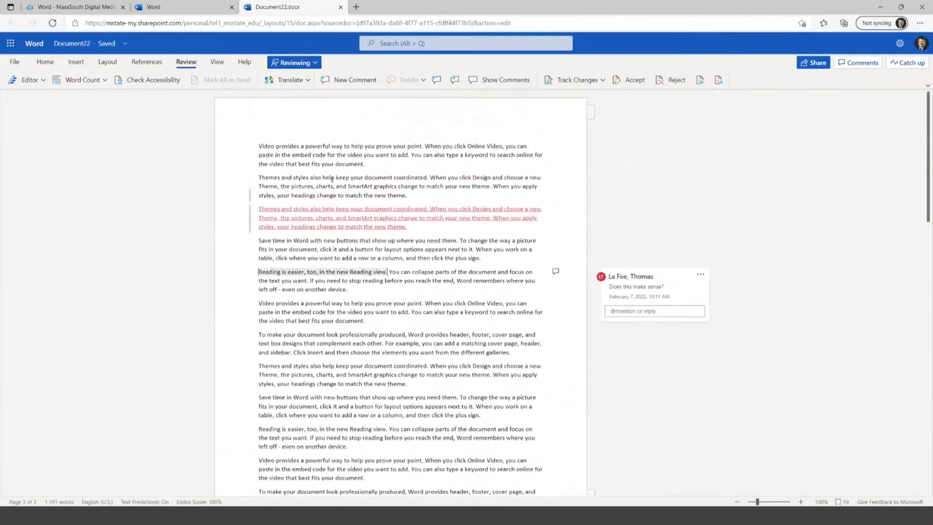
left_click(718, 80)
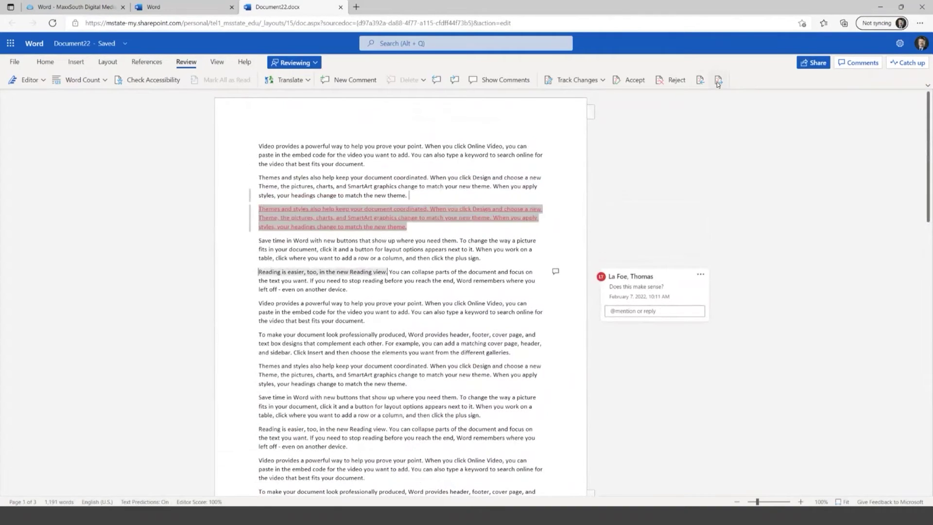
left_click(720, 80)
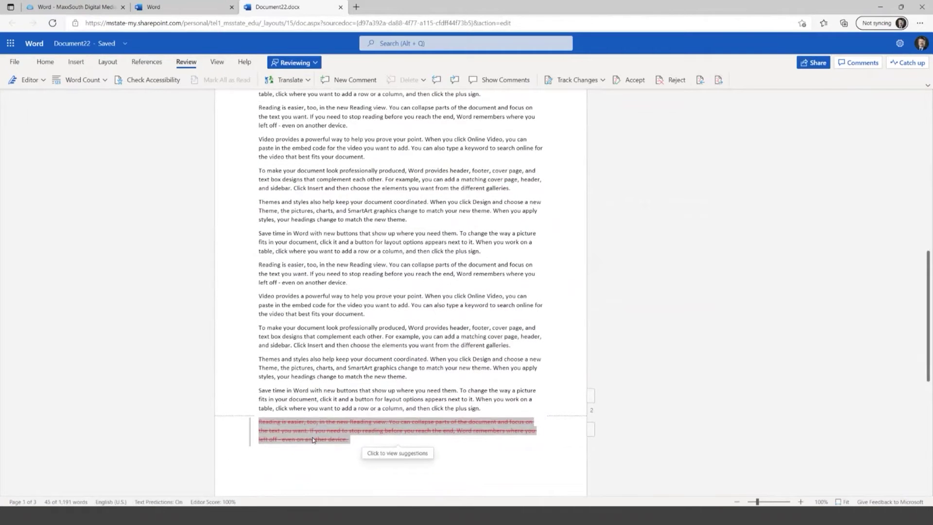
left_click(718, 80)
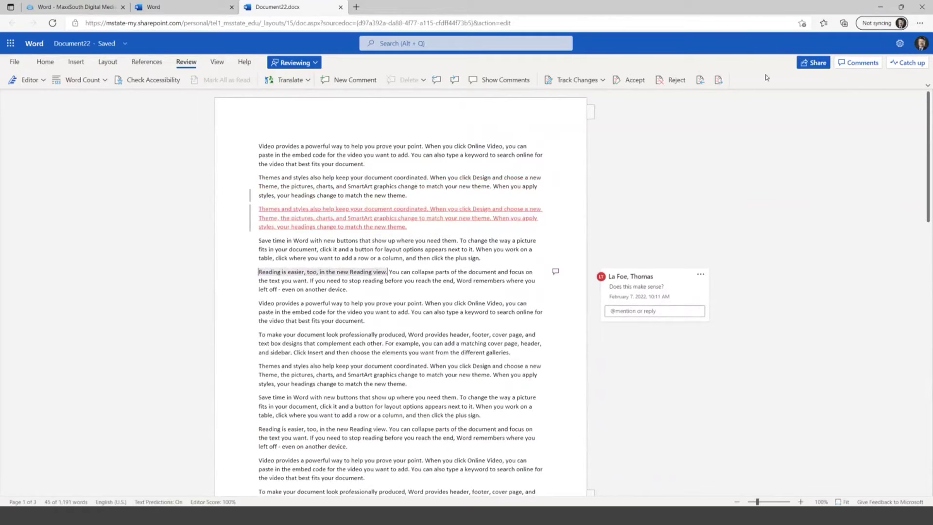
- Start sharing the document and add the first recipient from the name suggestions
left_click(817, 63)
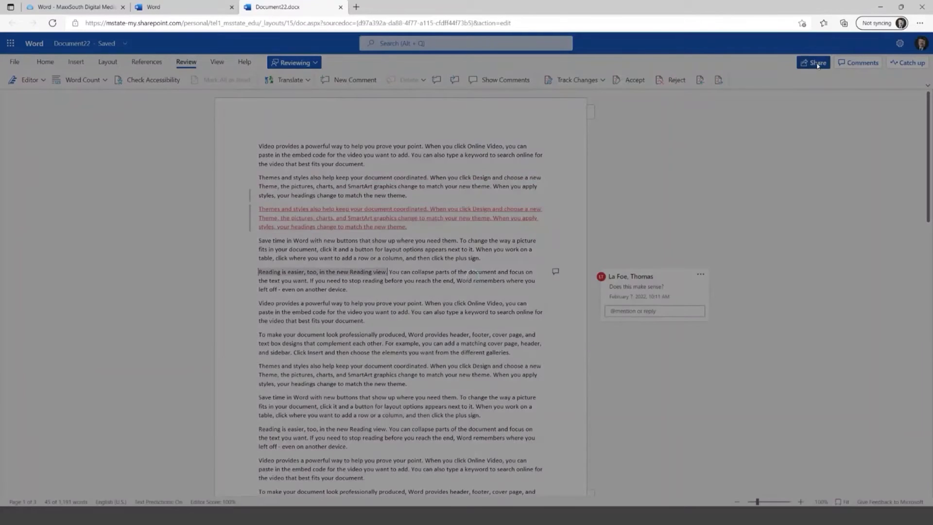
left_click(817, 64)
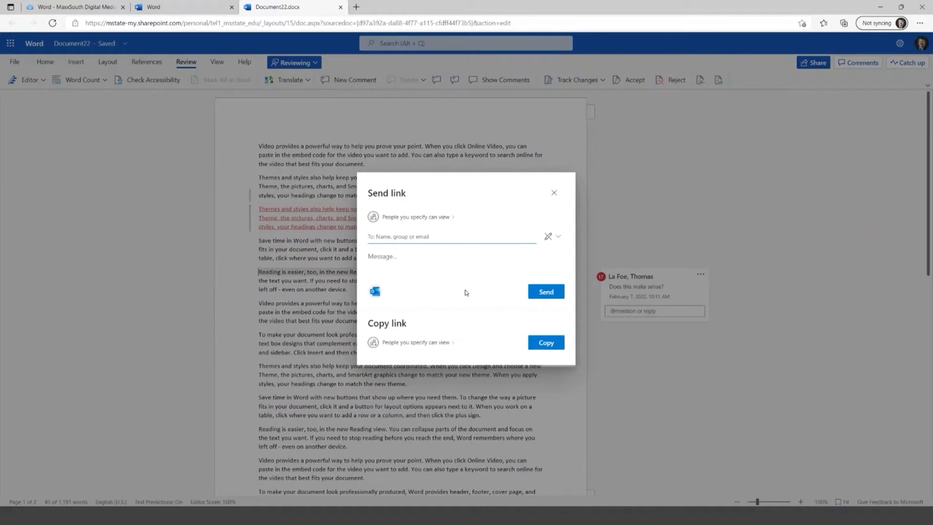
type("s")
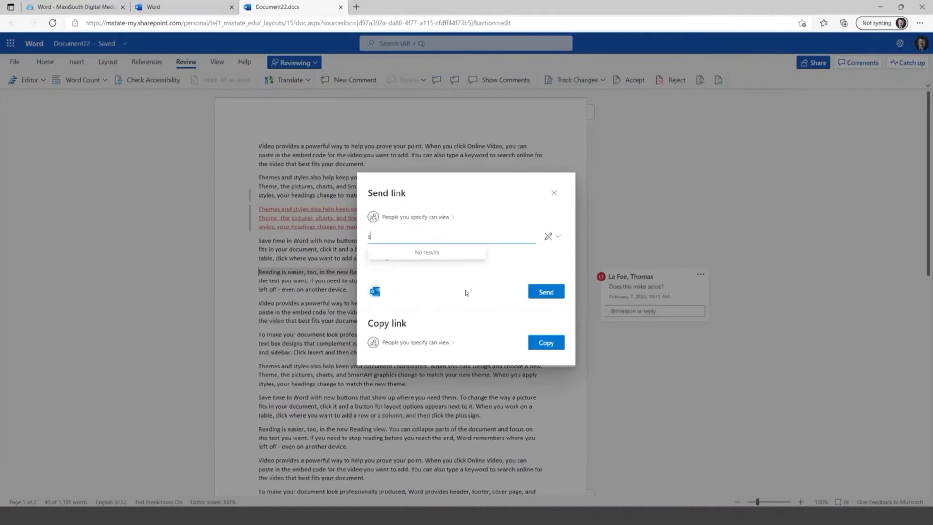
key("BackSpace")
type("st")
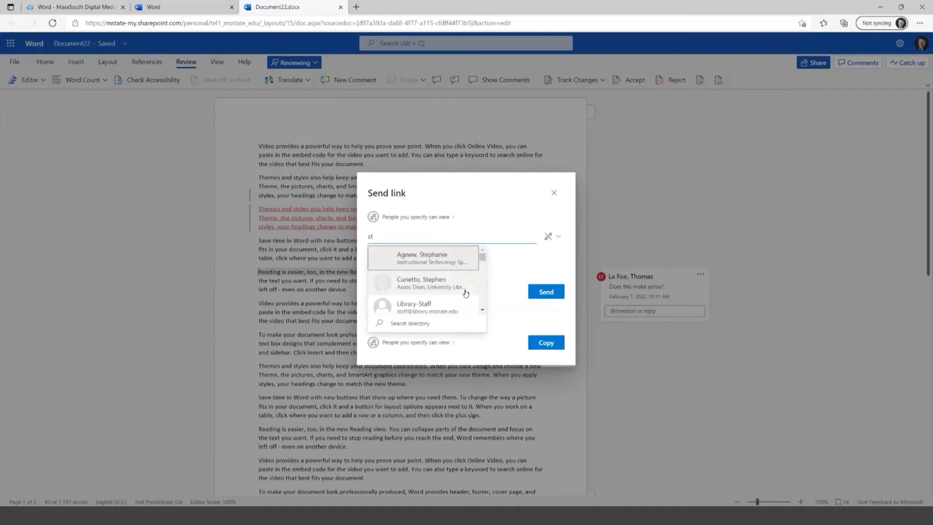
type("phanie")
key("BackSpace")
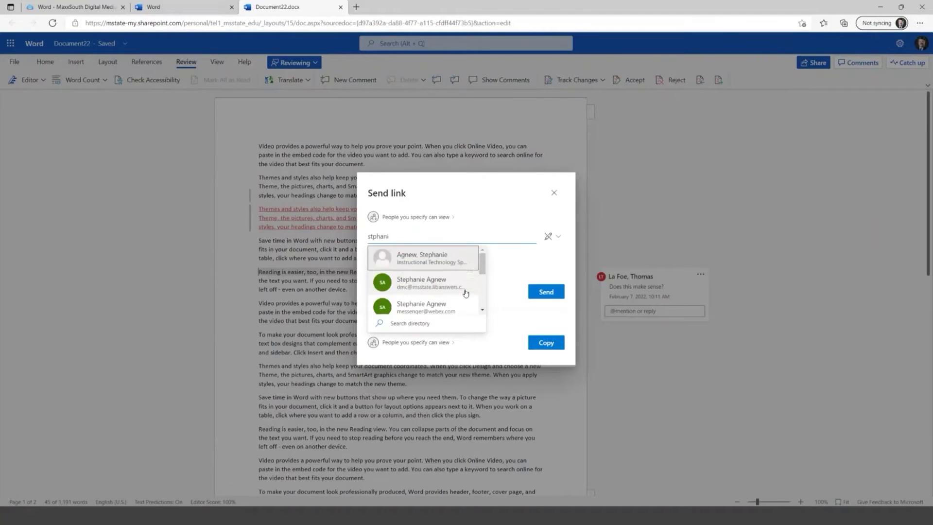
left_click(424, 263)
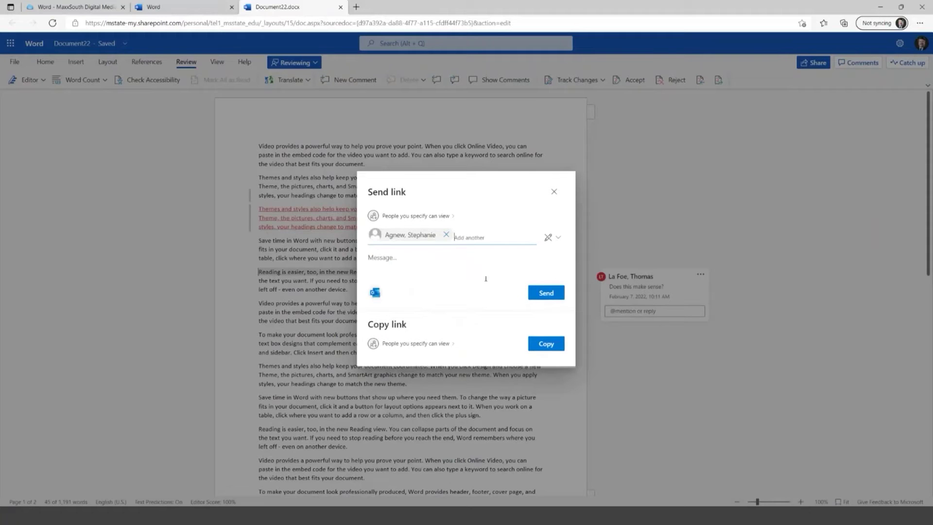
- Add a second recipient and write the message 'Please edit this document in any way you want.'
type("me")
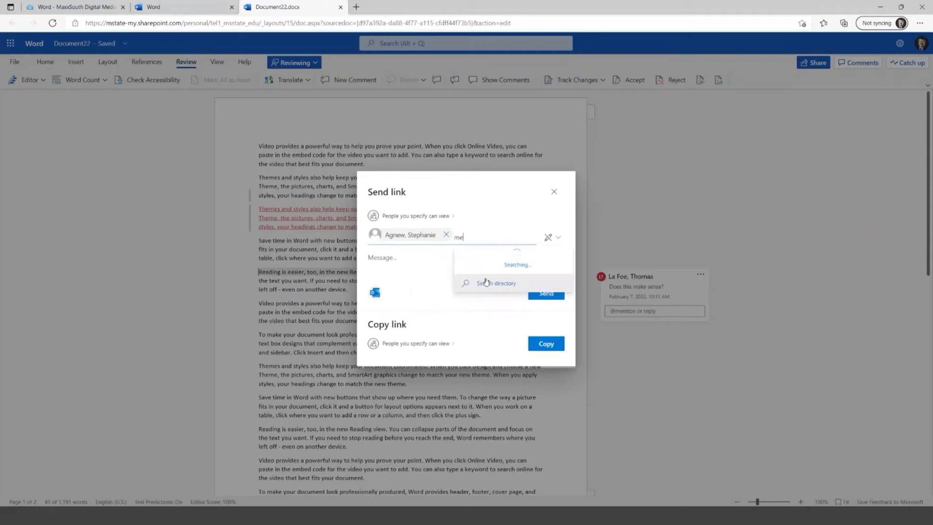
left_click(504, 258)
left_click(480, 275)
type("Please edit this document in any way you want")
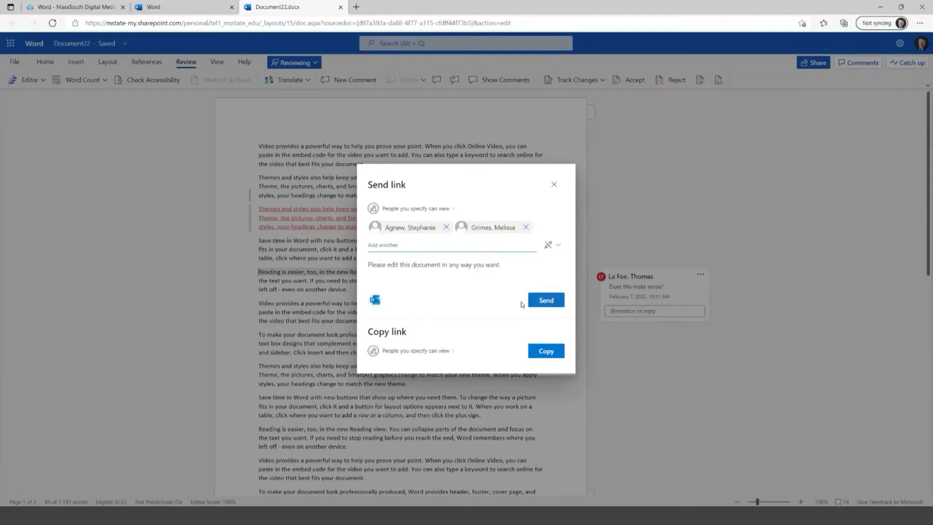
type(".")
- Try Can view on the share link, settle on Can edit, and open its link settings
left_click(553, 249)
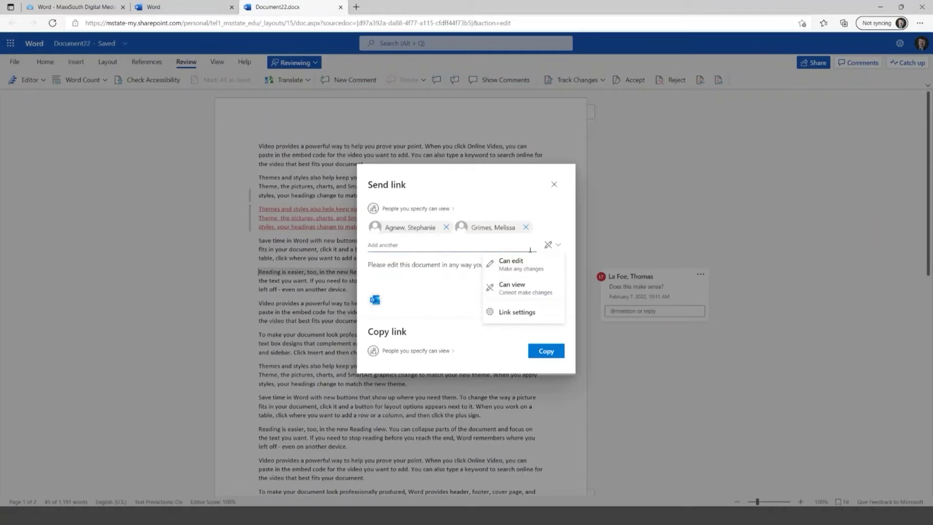
left_click(510, 266)
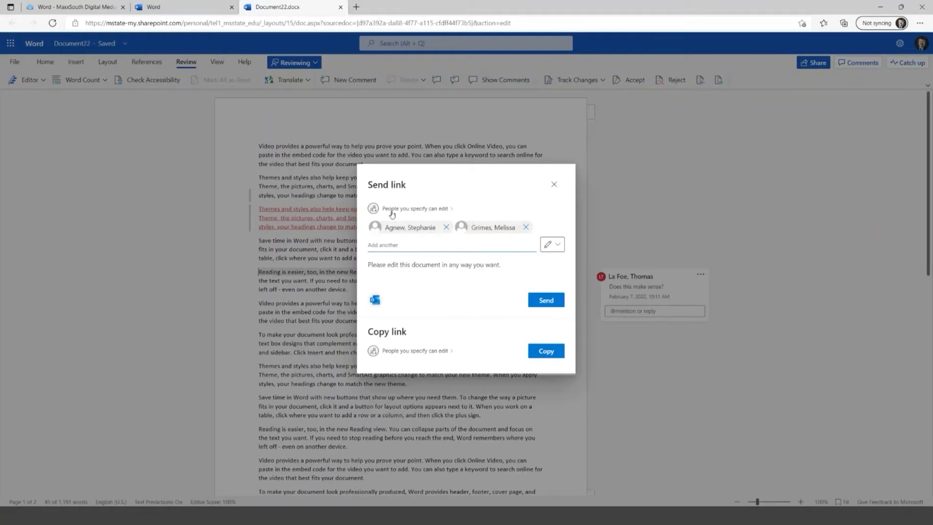
left_click(549, 245)
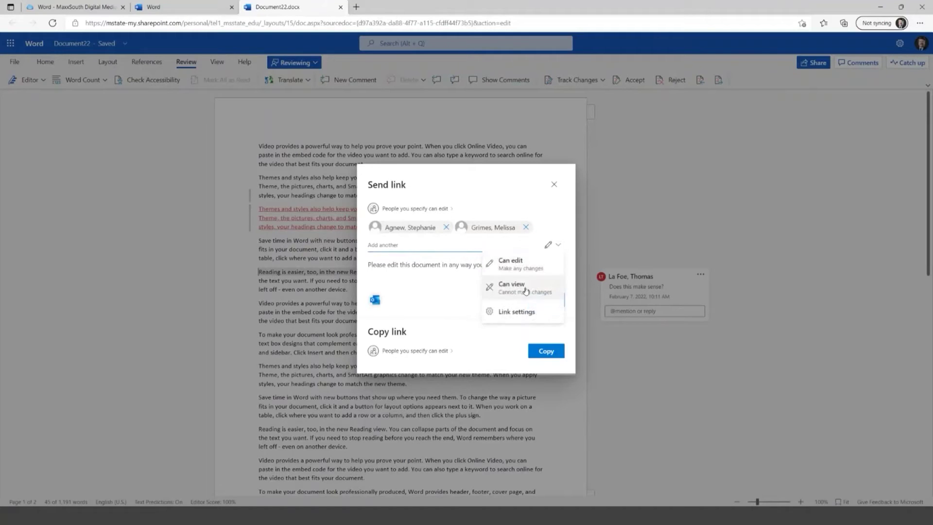
left_click(515, 288)
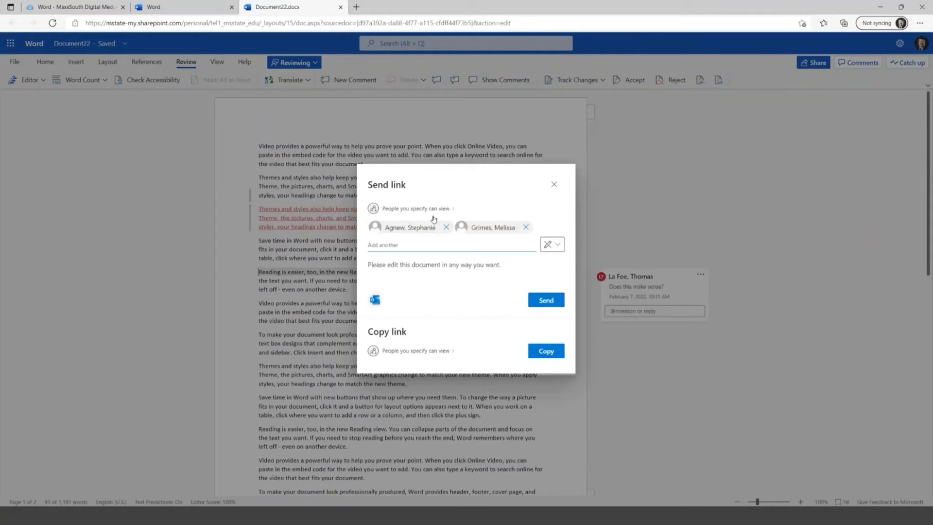
left_click(549, 245)
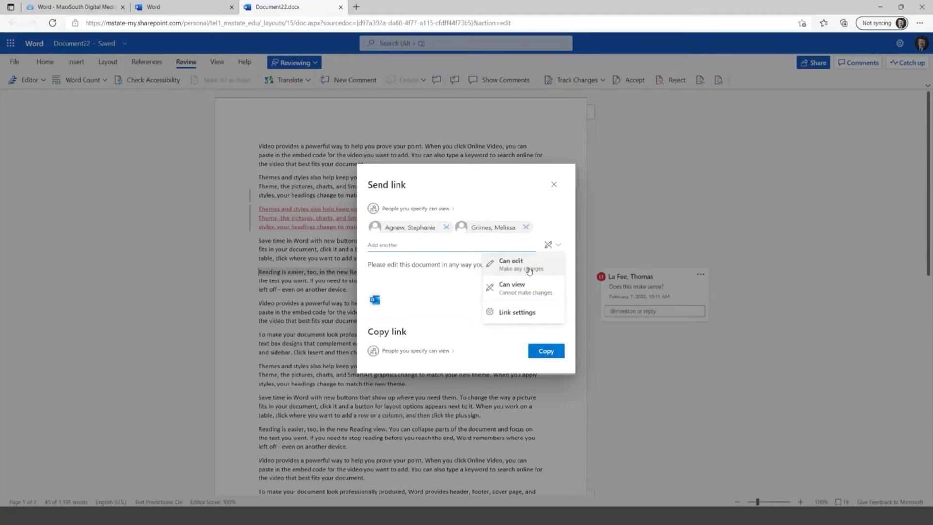
left_click(543, 267)
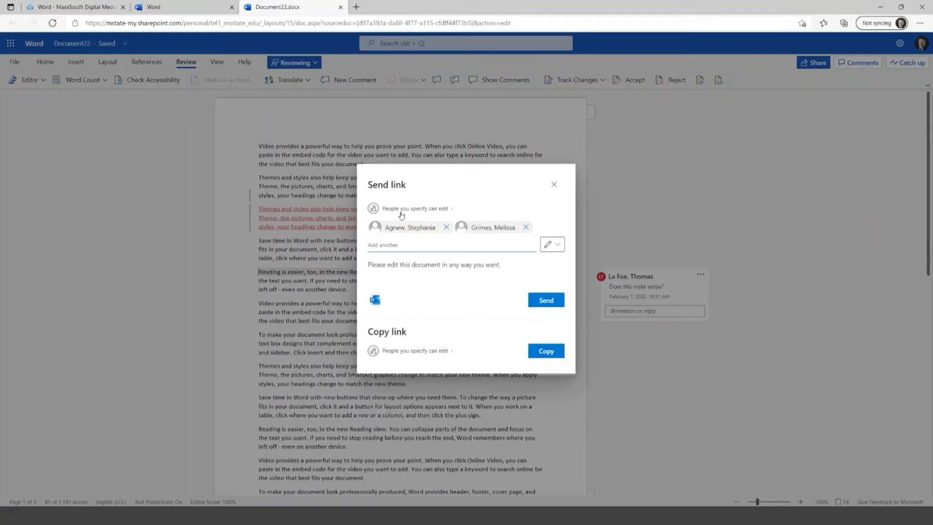
left_click(416, 209)
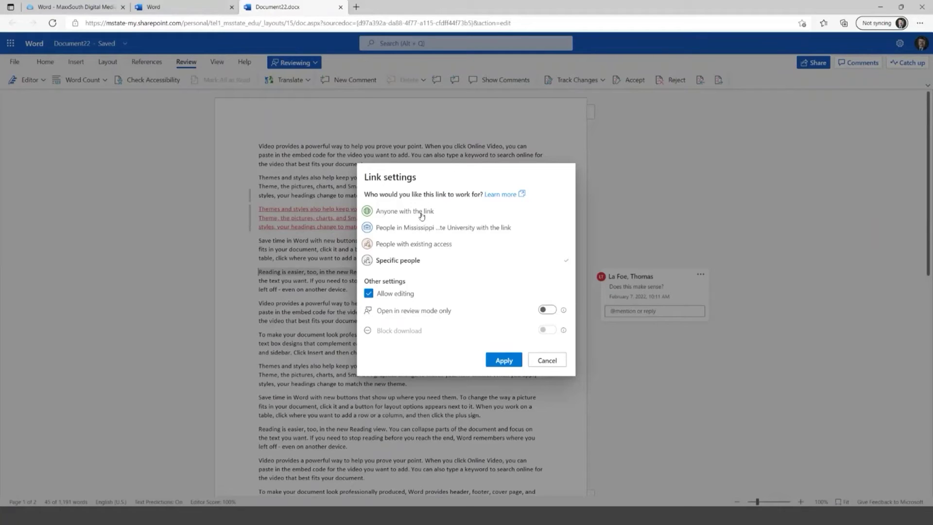
left_click(368, 293)
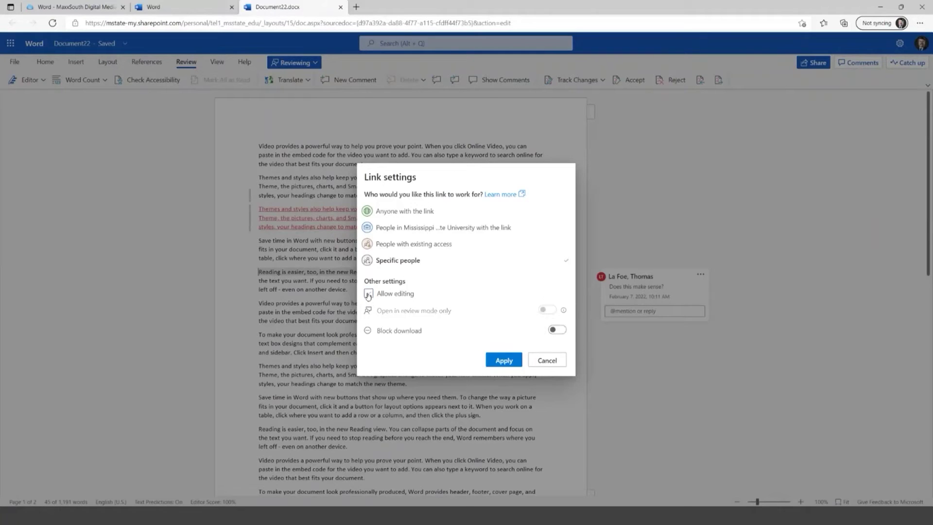
left_click(368, 293)
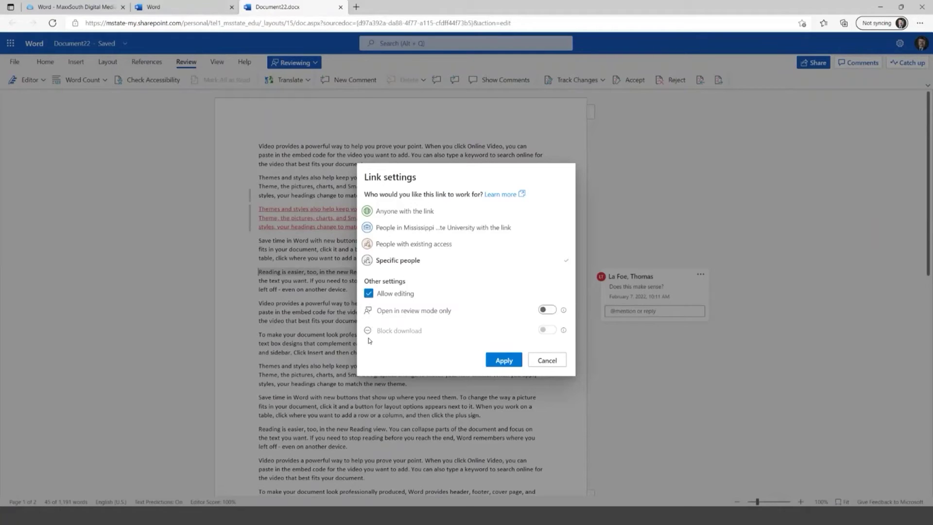
left_click(368, 293)
left_click(368, 293)
- Try Anyone with the link without an expiration date, then apply with specific people
left_click(387, 210)
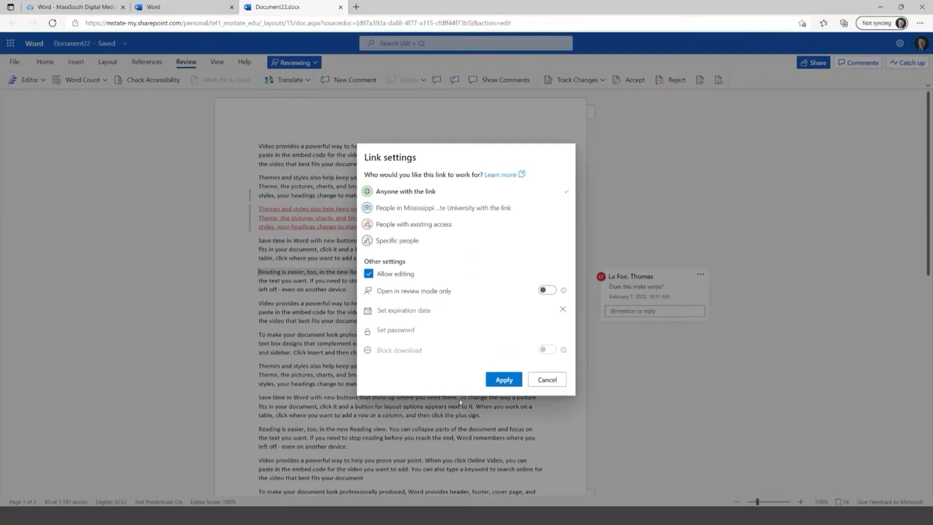
left_click(388, 311)
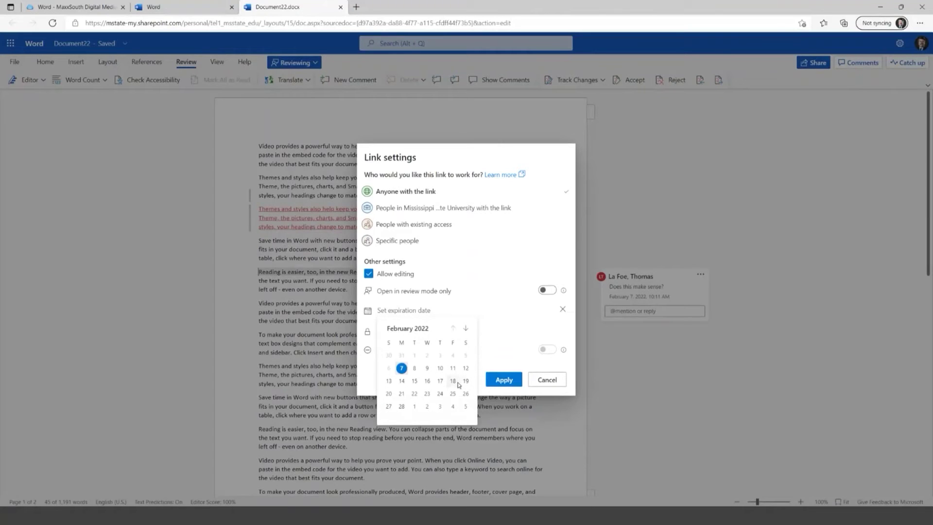
key("Escape")
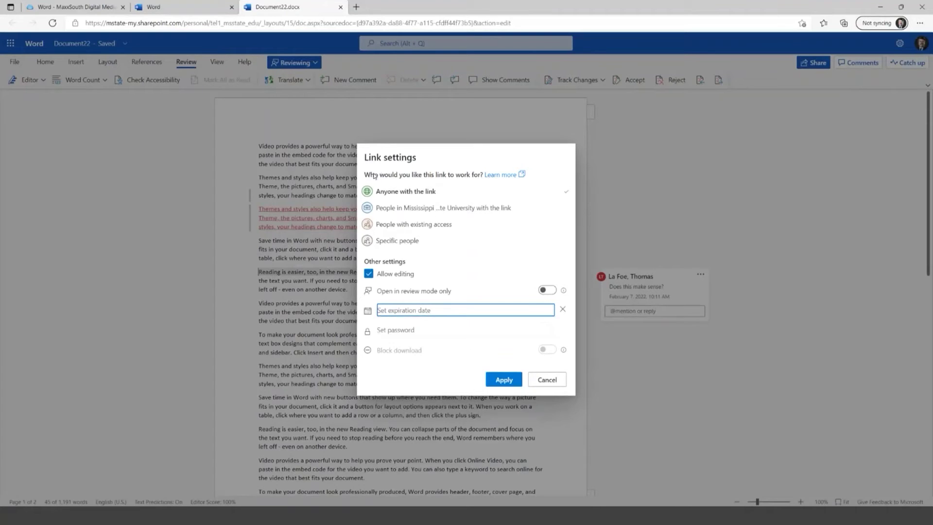
left_click(365, 198)
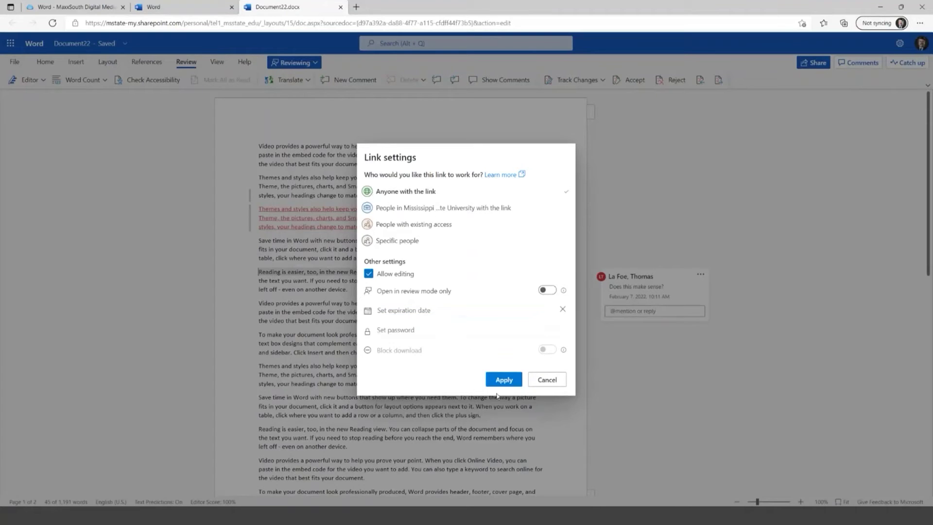
left_click(389, 242)
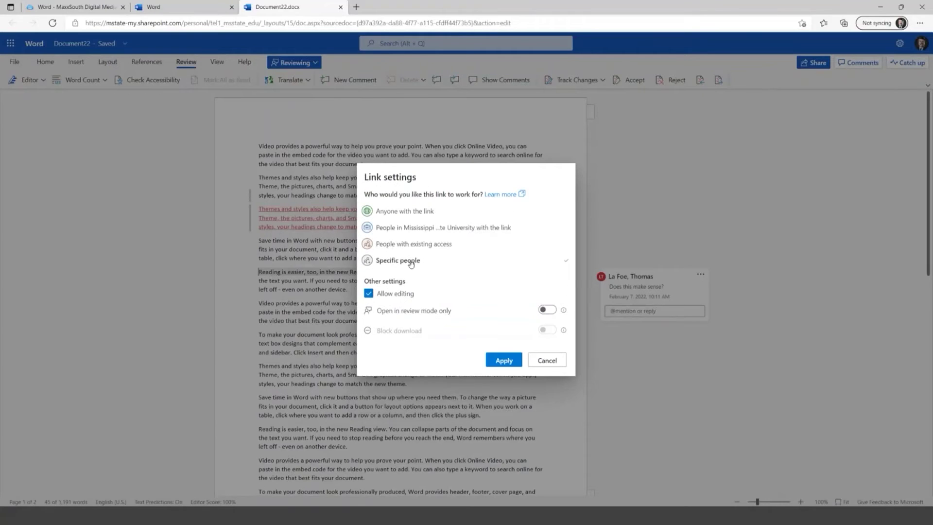
left_click(503, 360)
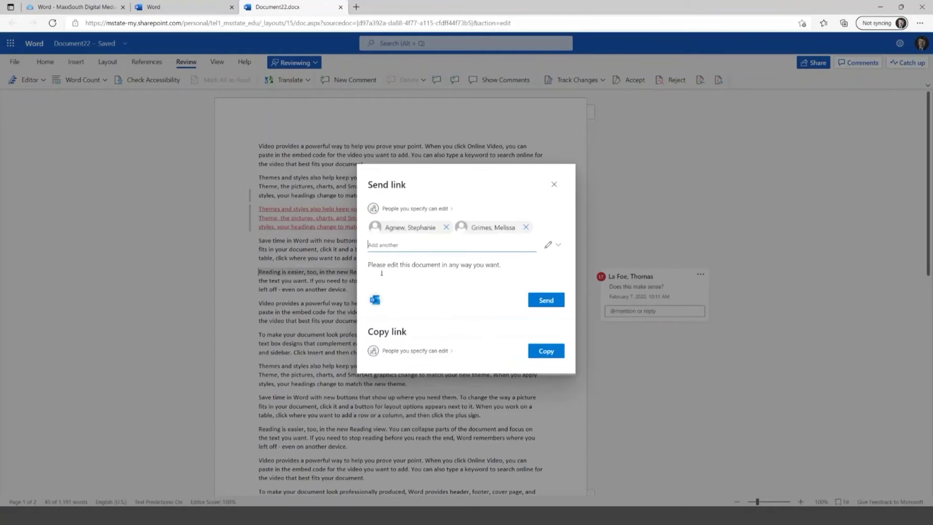
- Apply Anyone with the link editing access, send to both recipients, and close the confirmation
left_click(433, 209)
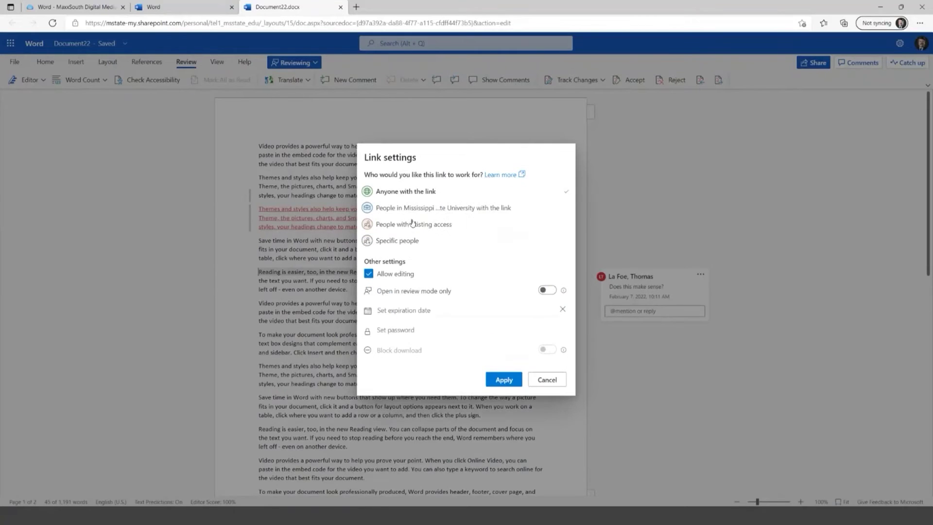
left_click(498, 381)
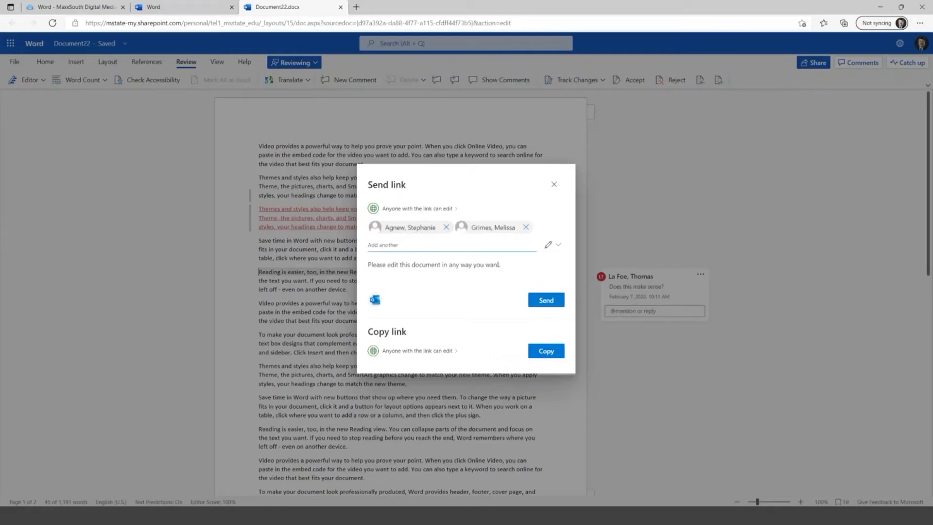
left_click(547, 301)
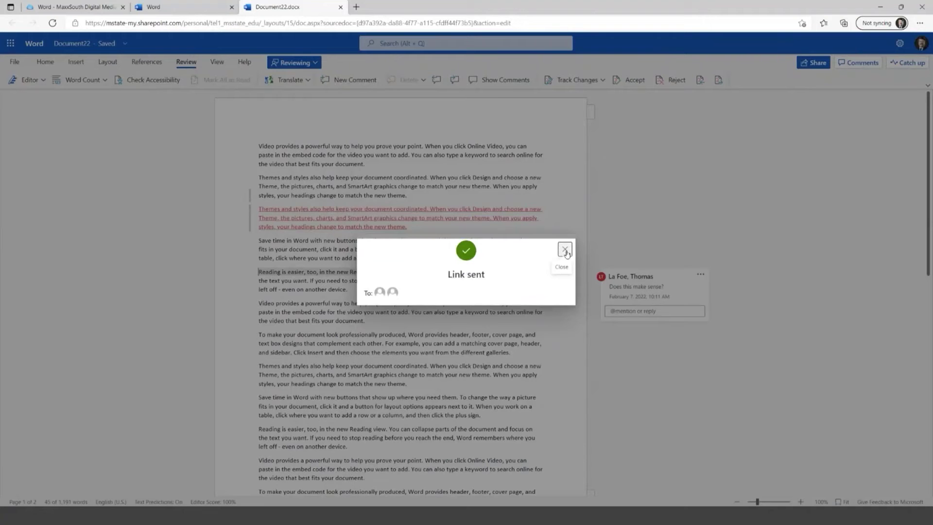
left_click(564, 250)
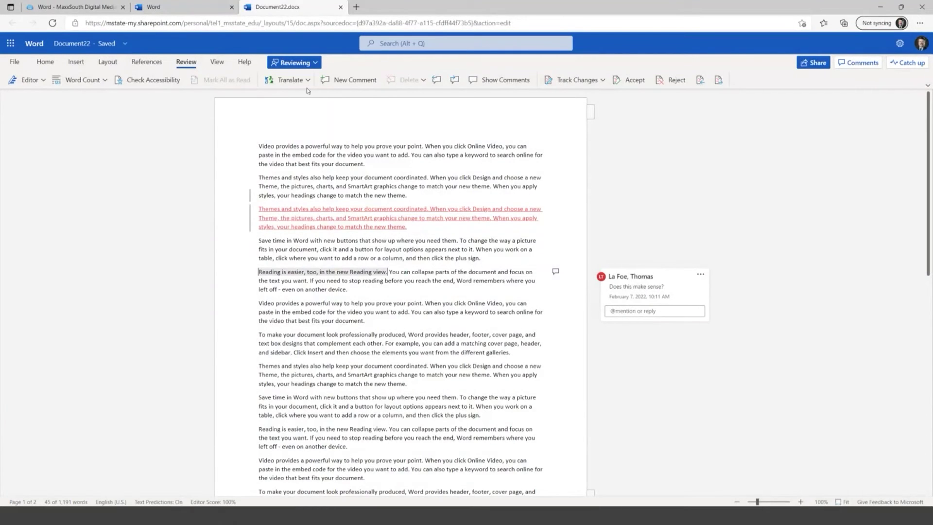
- Choose Open in Desktop App from the editing mode menu to hand Document22 to desktop Word
left_click(315, 63)
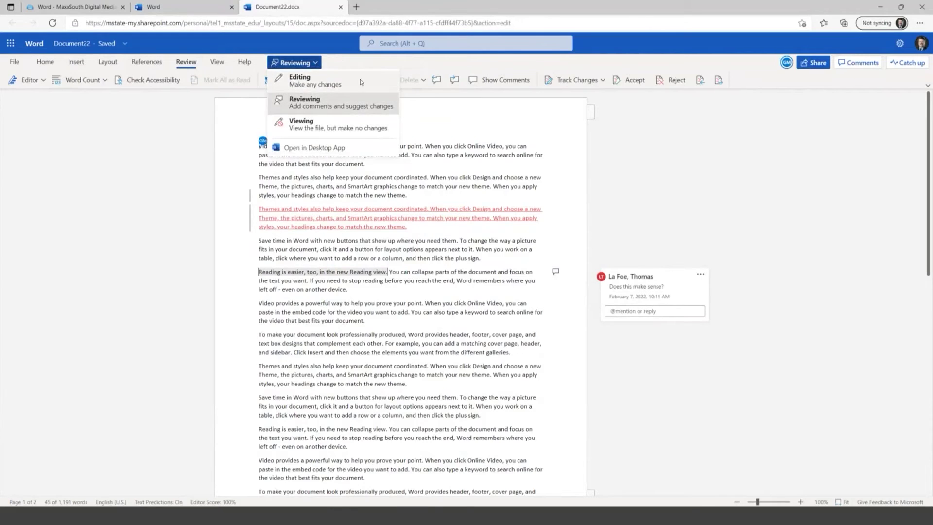
left_click(332, 64)
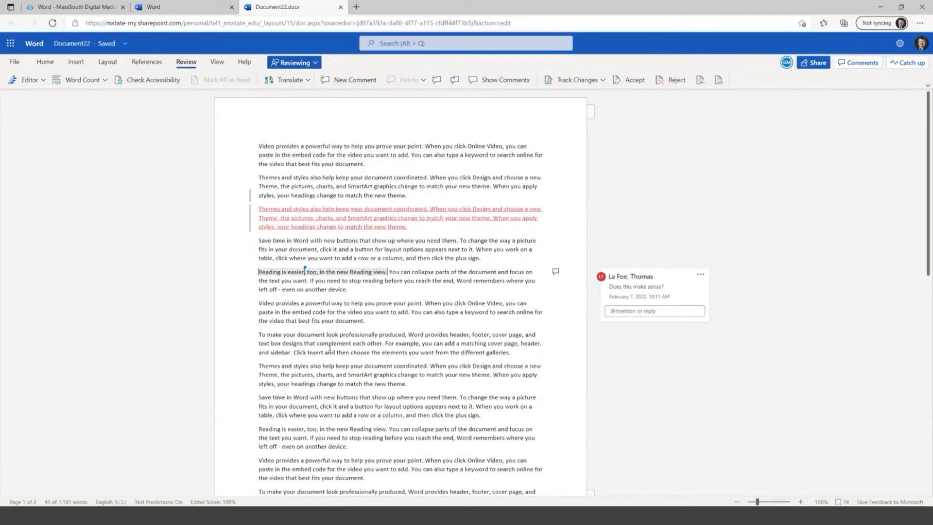
left_click(316, 63)
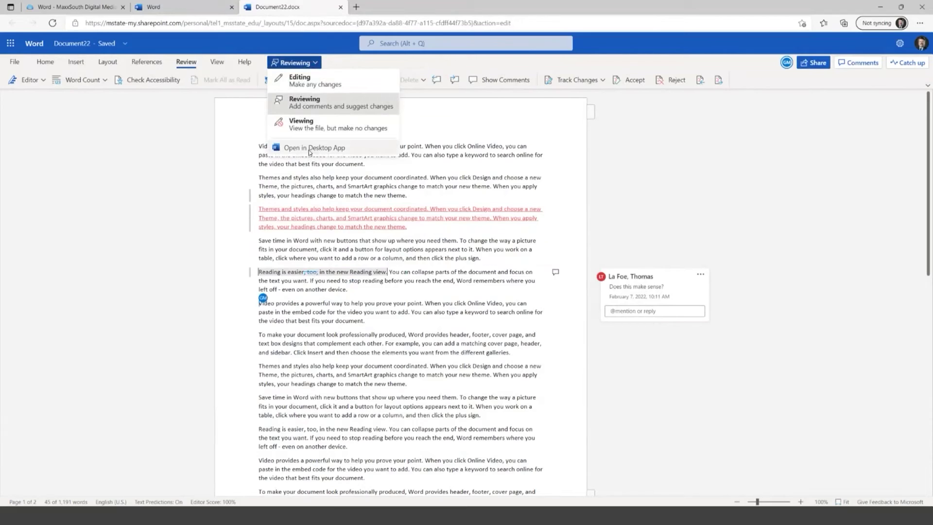
left_click(308, 148)
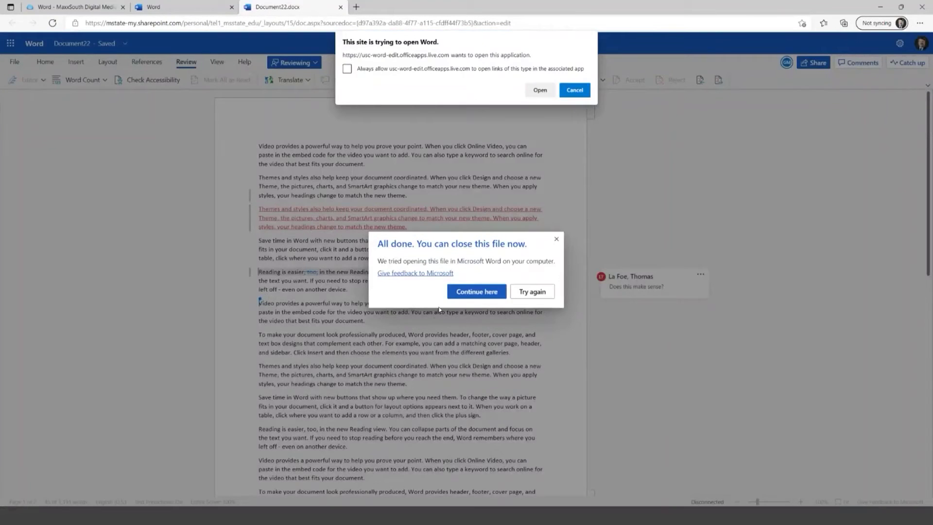
- Let desktop Word launch, then view the markup as Simple Markup, No Markup and All Markup
left_click(537, 92)
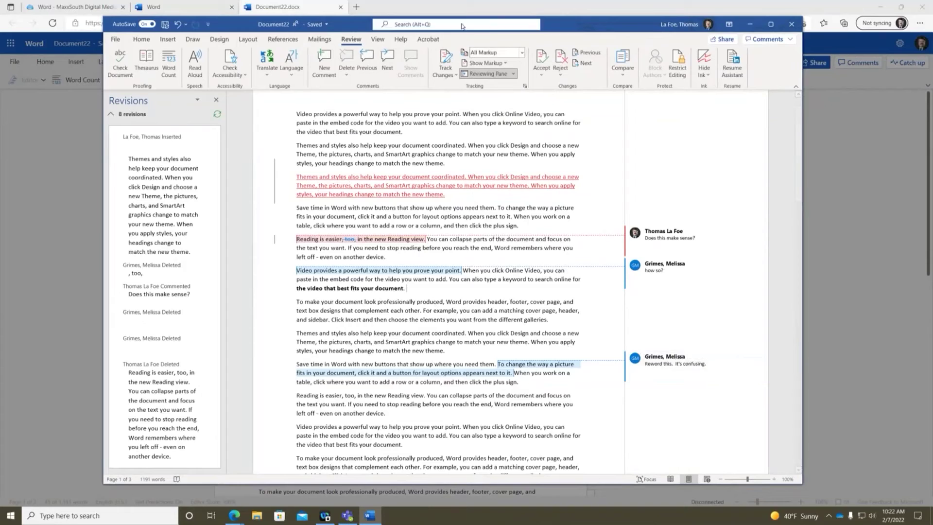
left_click(522, 52)
left_click(516, 68)
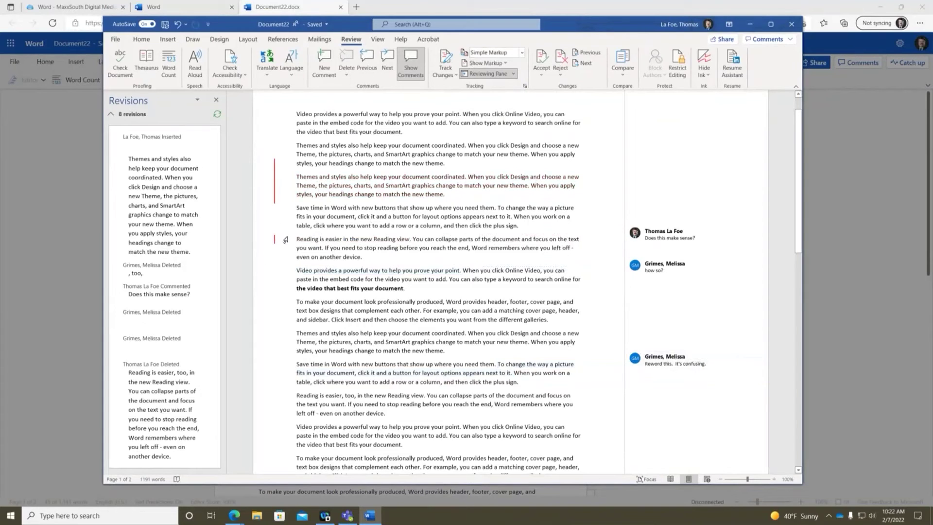
left_click(523, 54)
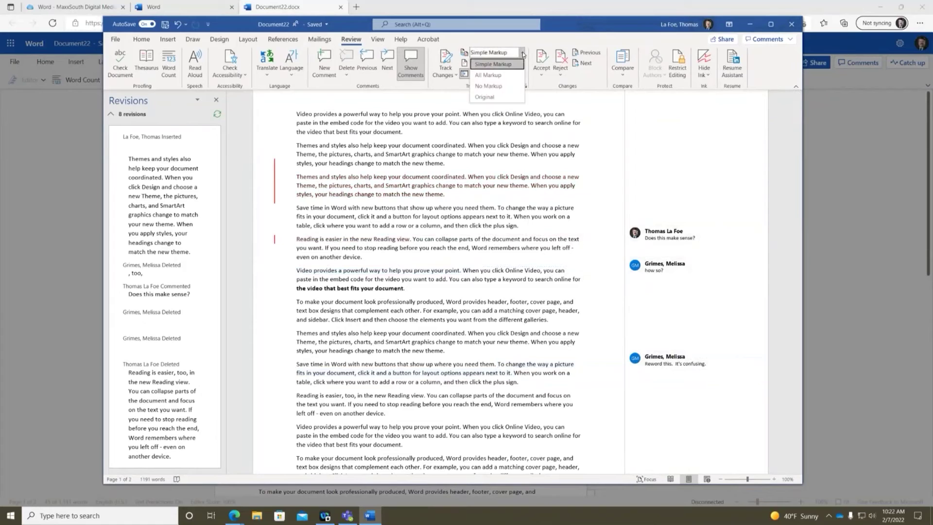
left_click(501, 86)
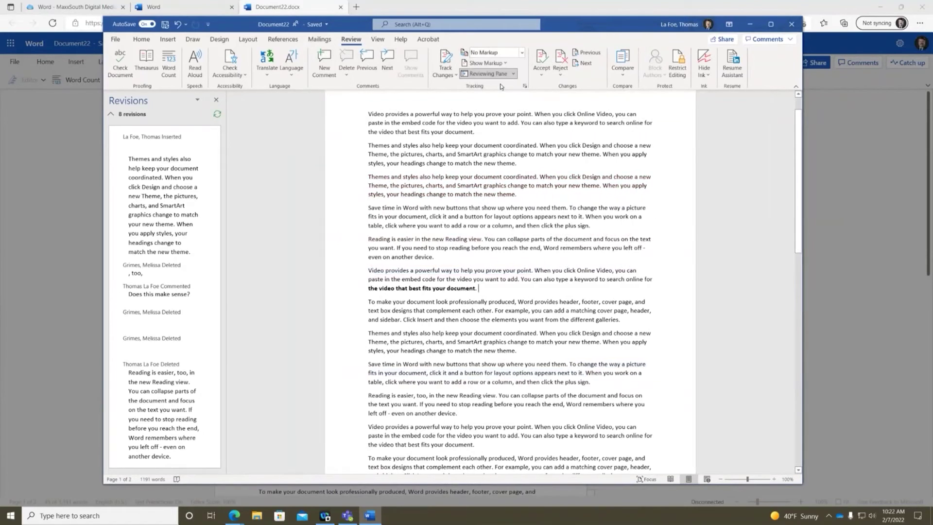
left_click(522, 53)
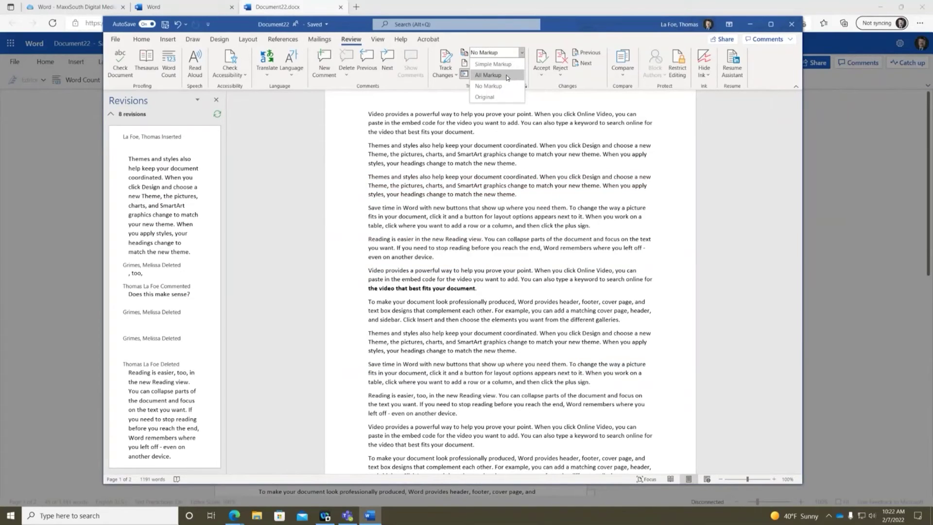
left_click(487, 75)
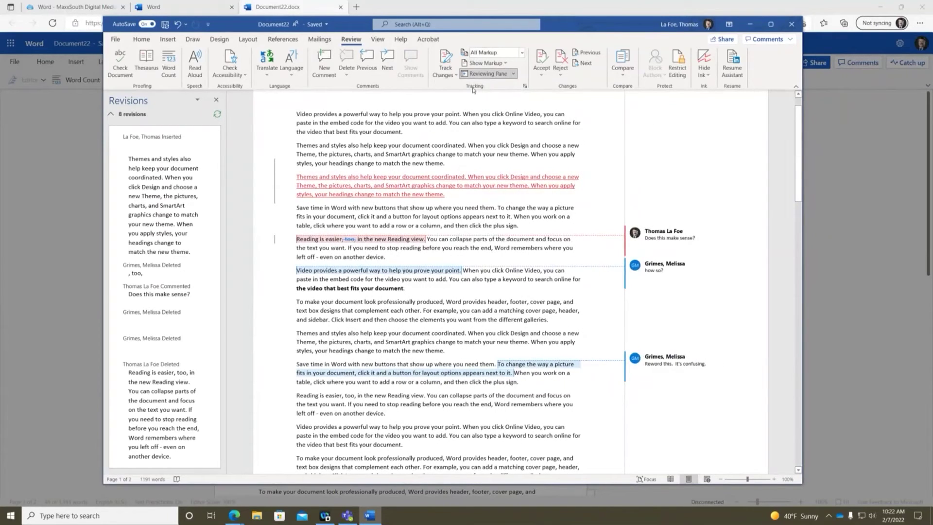
- Switch between No Markup and All Markup again, finishing on the Original view
left_click(522, 53)
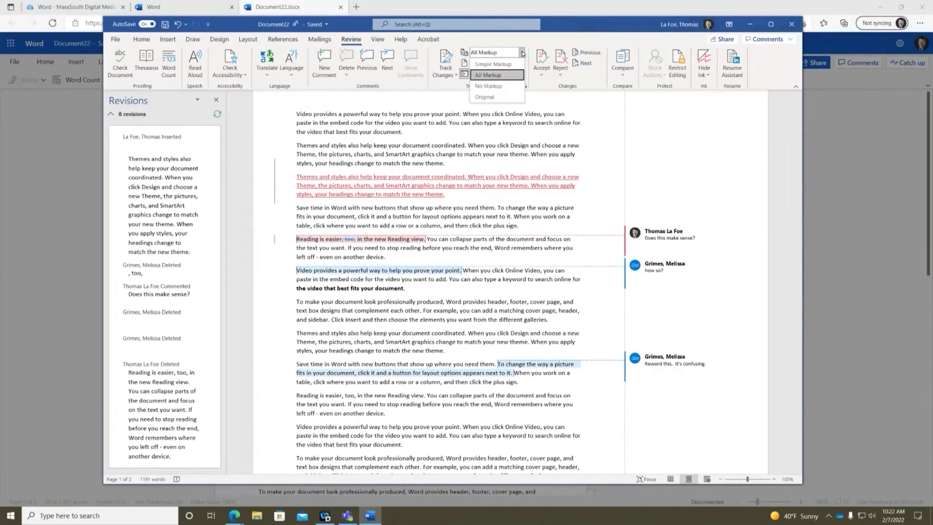
left_click(488, 86)
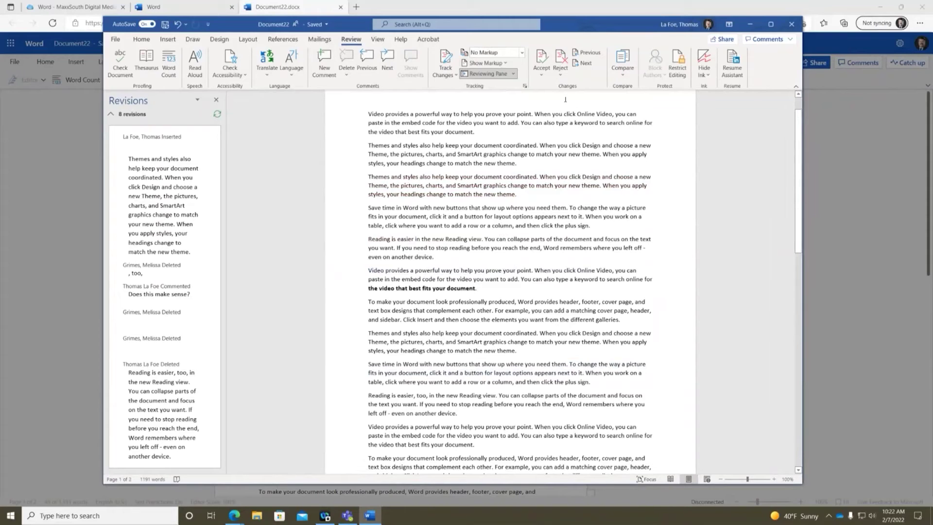
left_click(522, 53)
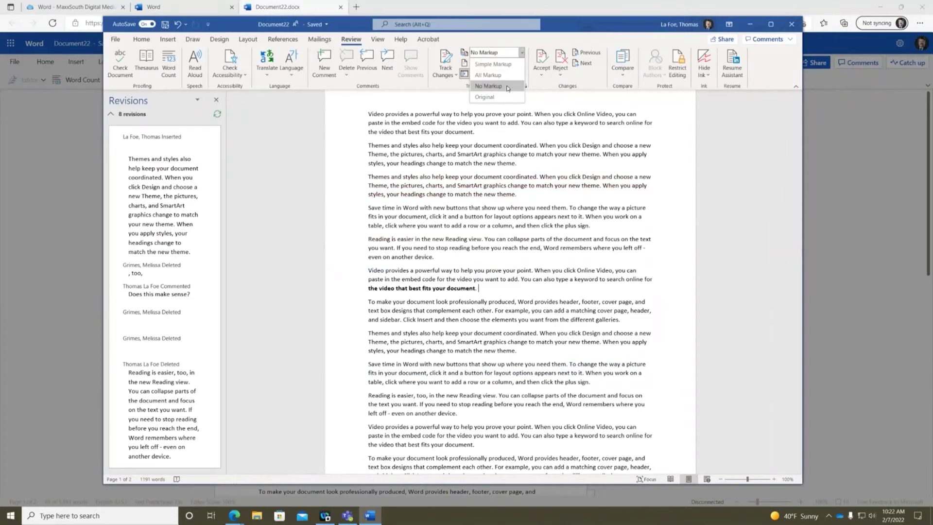
left_click(488, 75)
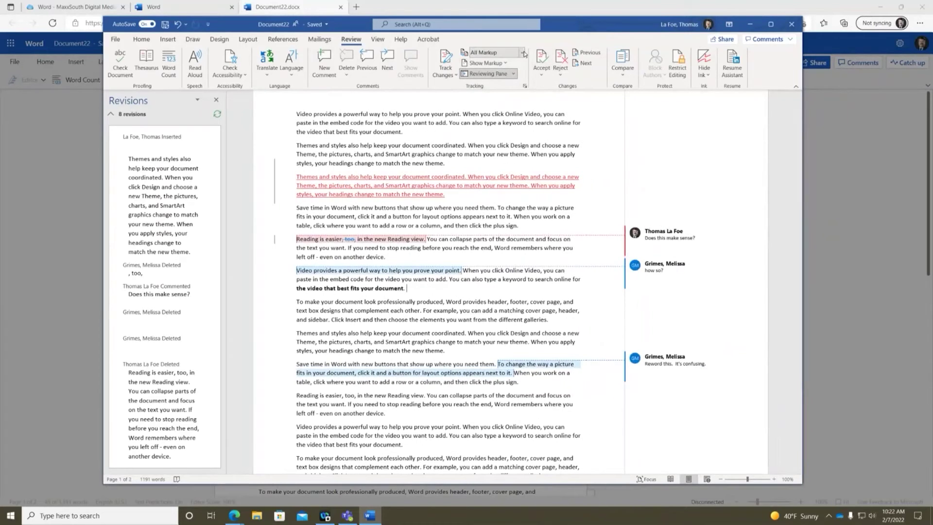
left_click(522, 53)
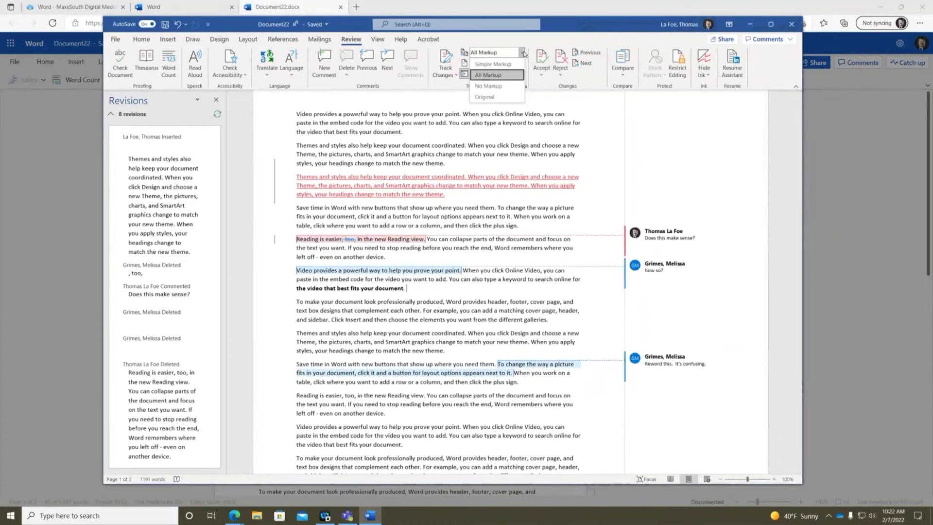
left_click(486, 97)
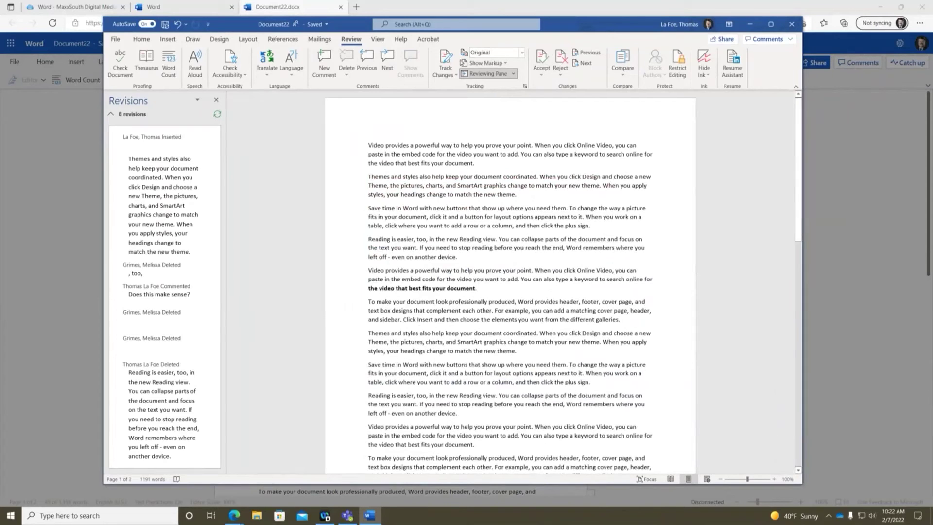
- Toggle the Reviewing Pane off and on, and expand then collapse the 8 revisions summary
left_click(485, 73)
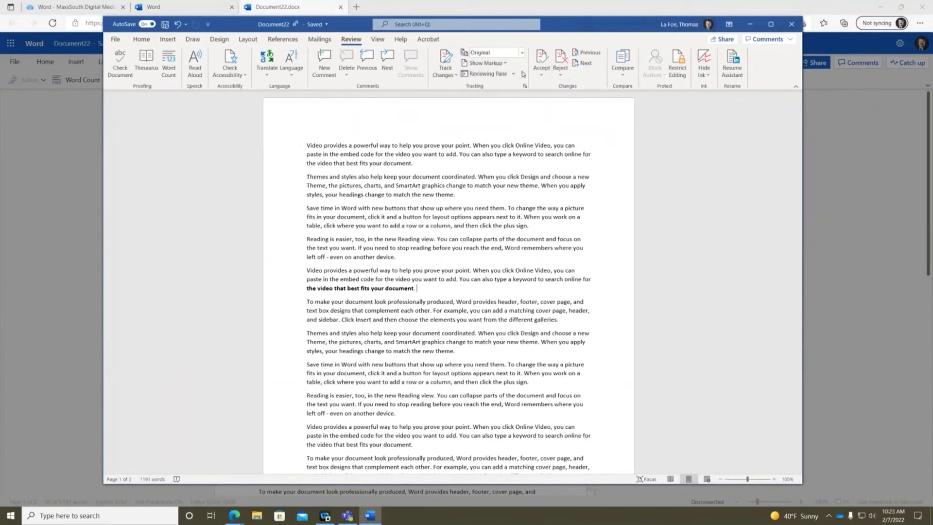
left_click(485, 73)
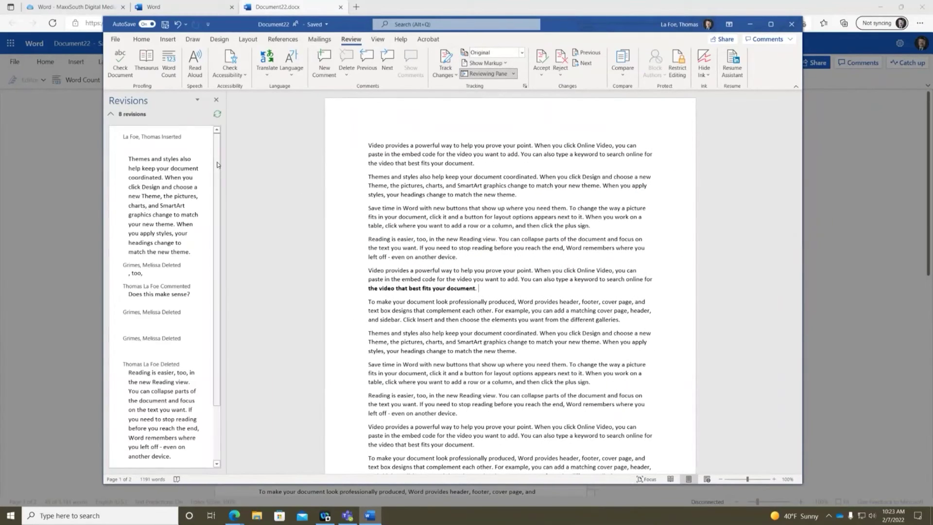
scroll(146, 233, "down", 3)
scroll(139, 246, "up", 3)
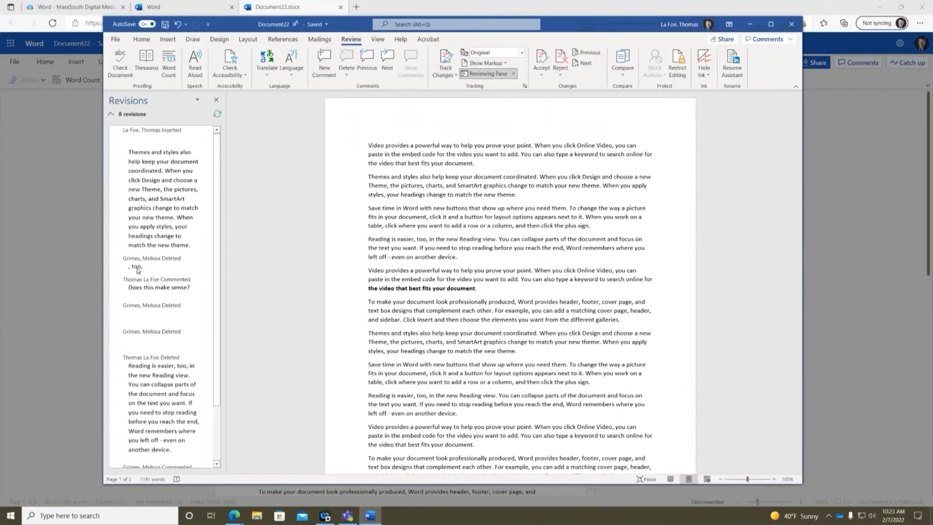
left_click(110, 116)
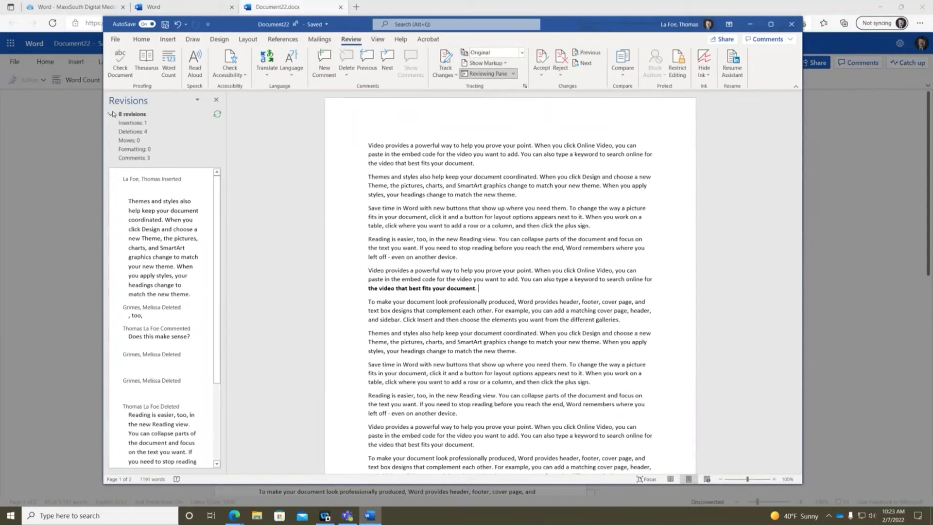
left_click(111, 113)
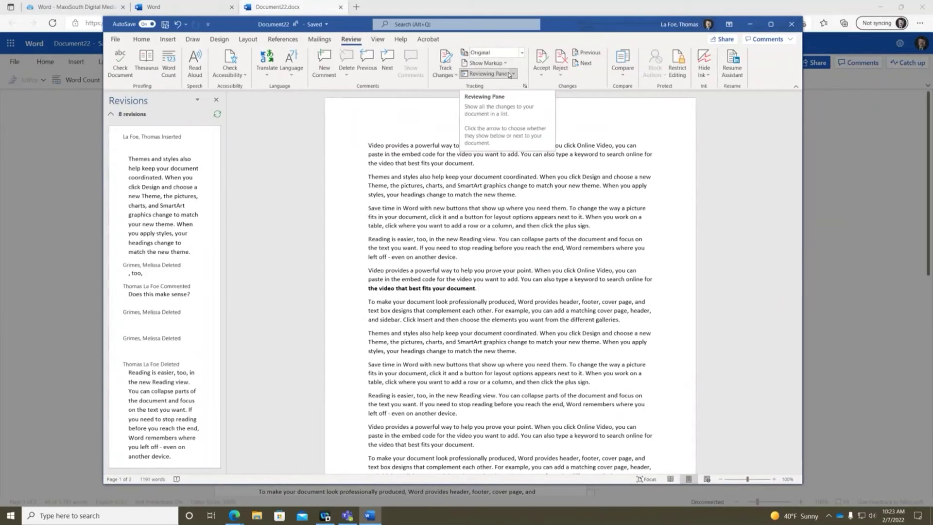
- Set Display for Review to All Markup
left_click(521, 52)
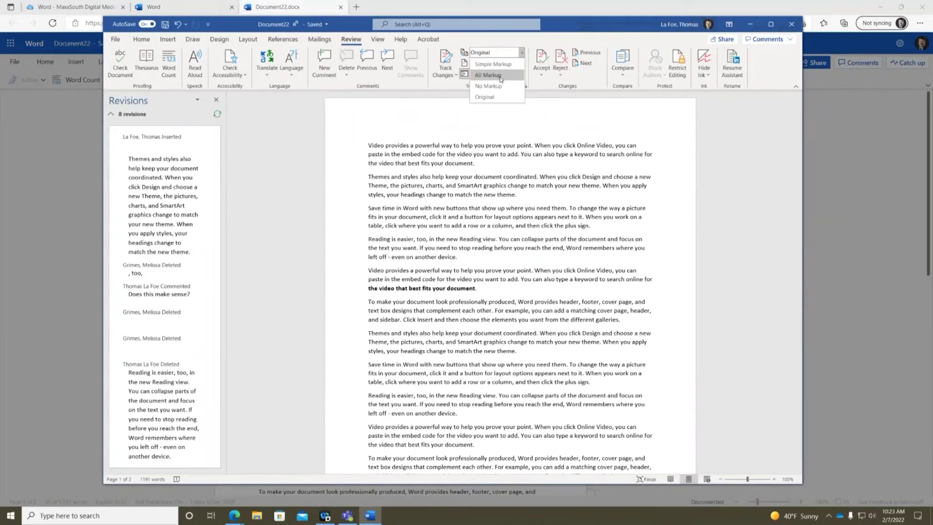
left_click(492, 77)
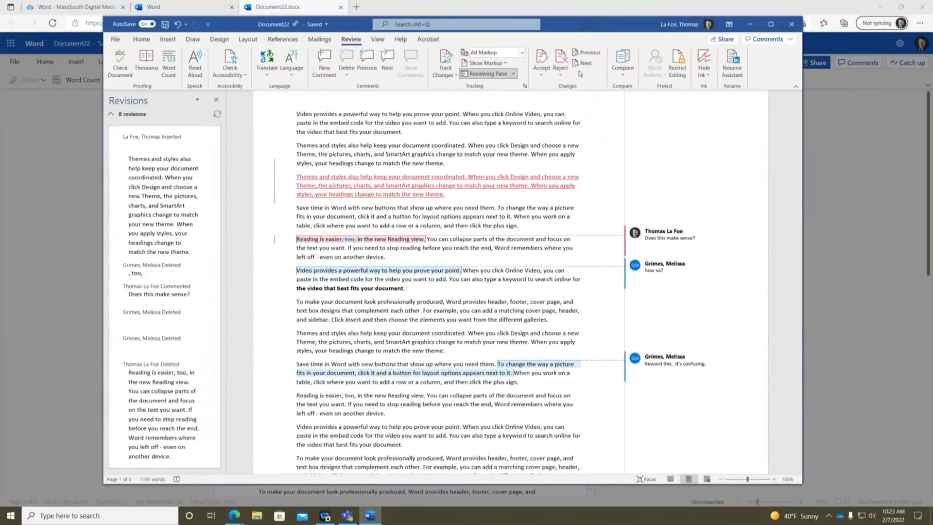
left_click(445, 61)
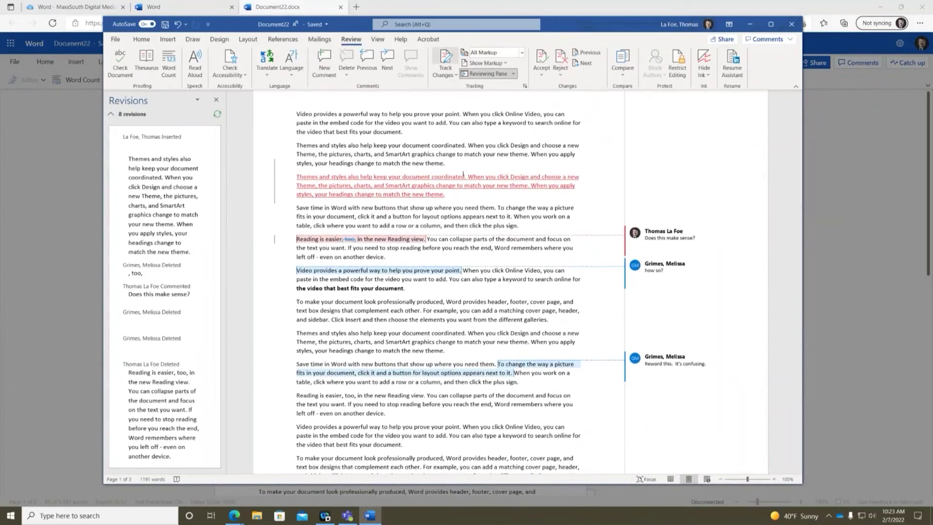
- Make the 'Click Insert…' galleries sentence bold
left_click_drag(404, 288, 527, 320)
left_click(320, 293)
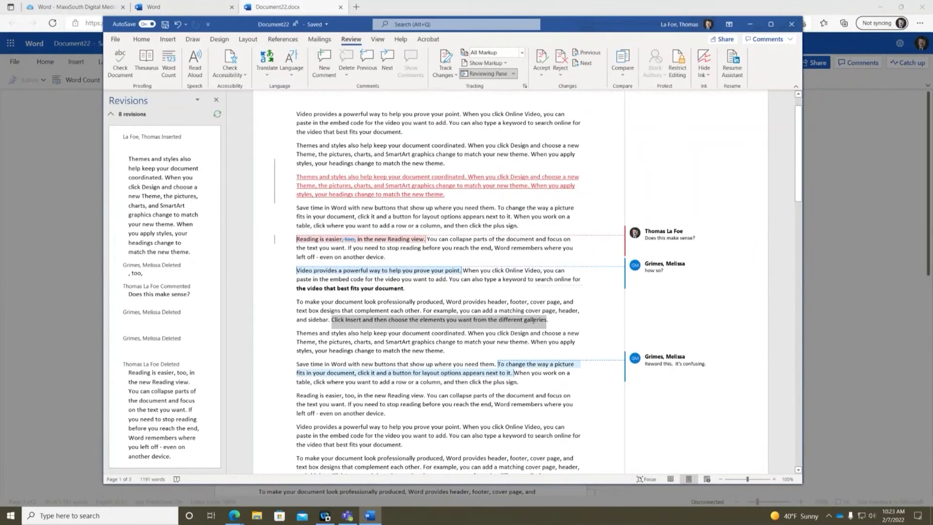
key("ctrl+b")
left_click(554, 322)
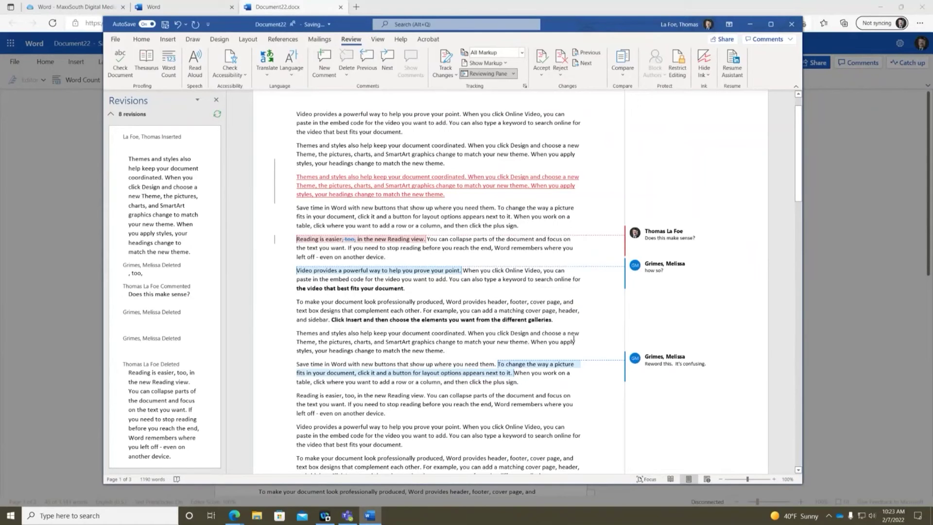
- Turn on Track Changes and bold 'even on another device.' as a tracked formatting change
left_click(445, 63)
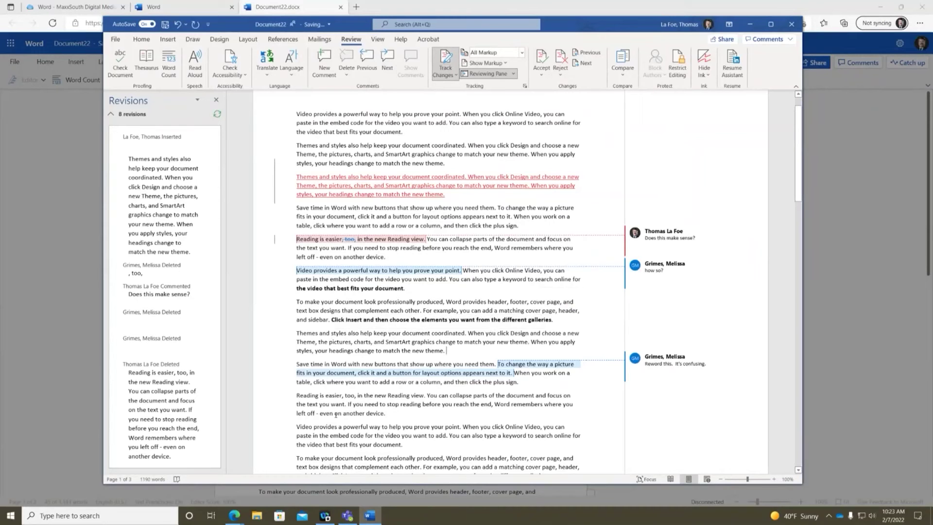
left_click_drag(362, 411, 319, 413)
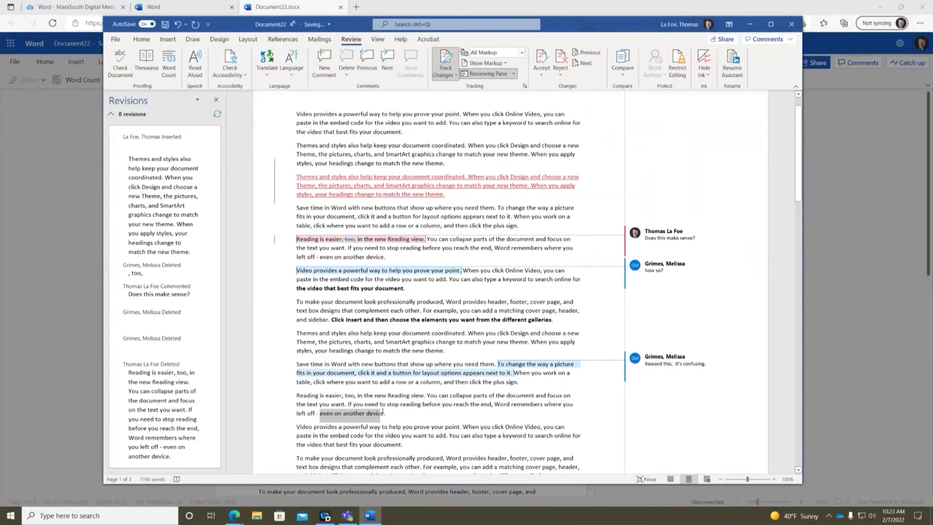
key("ctrl+b")
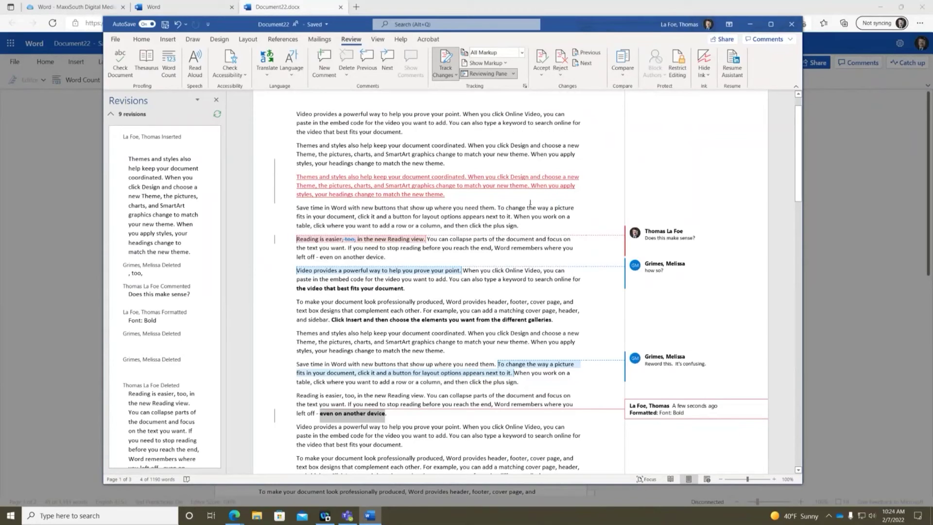
left_click(521, 52)
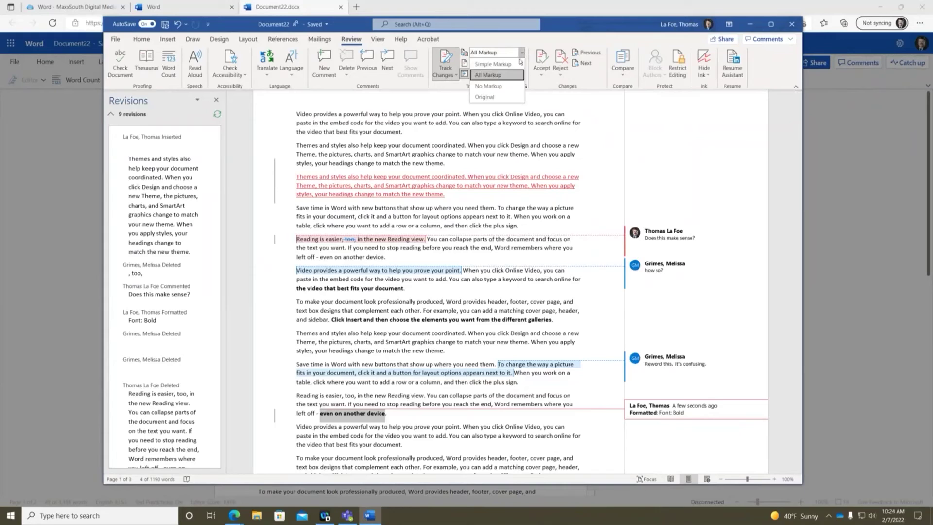
left_click(493, 64)
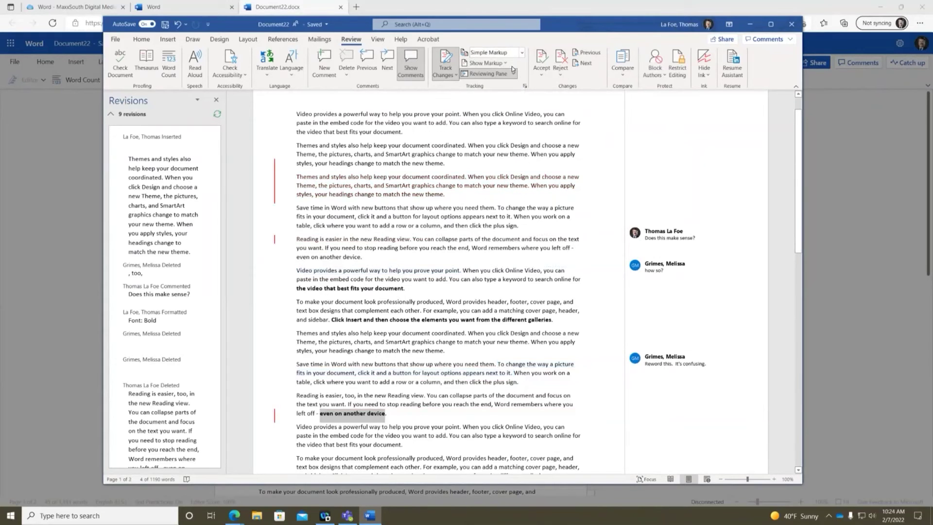
left_click(522, 52)
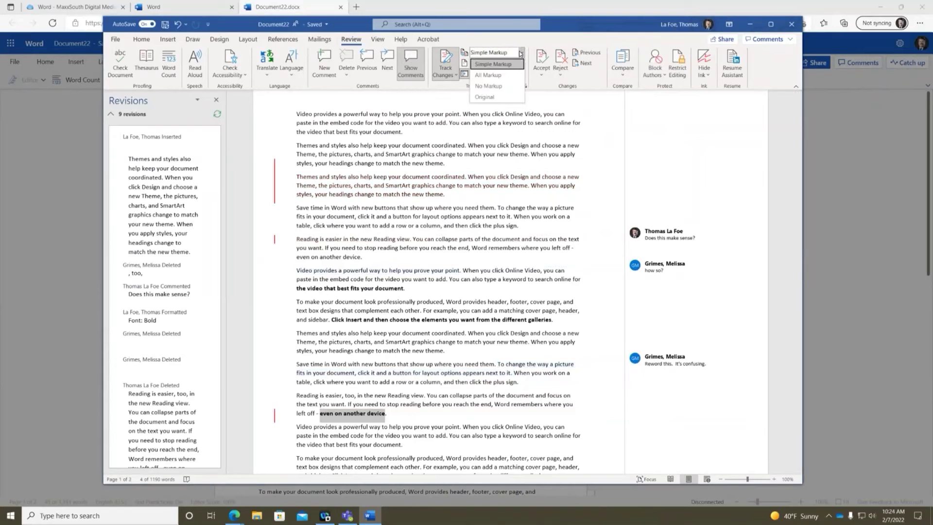
left_click(500, 85)
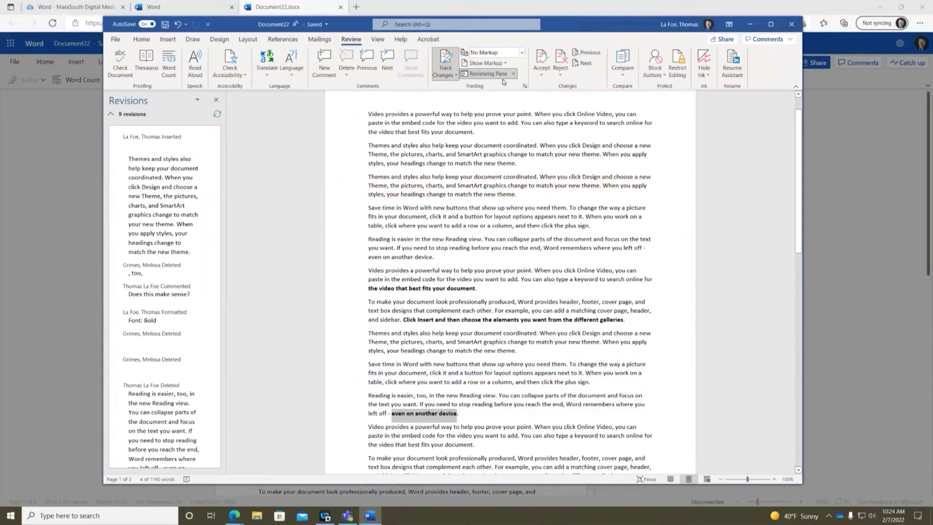
left_click(521, 53)
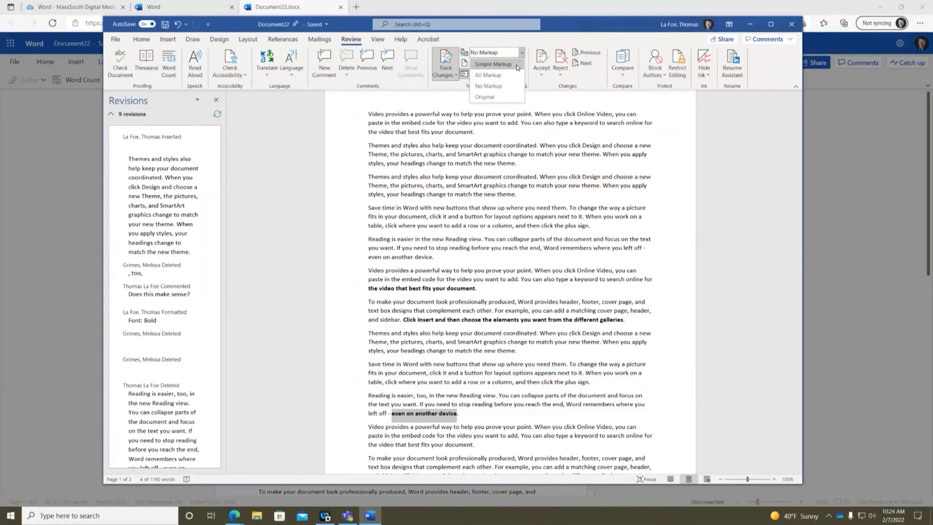
left_click(516, 65)
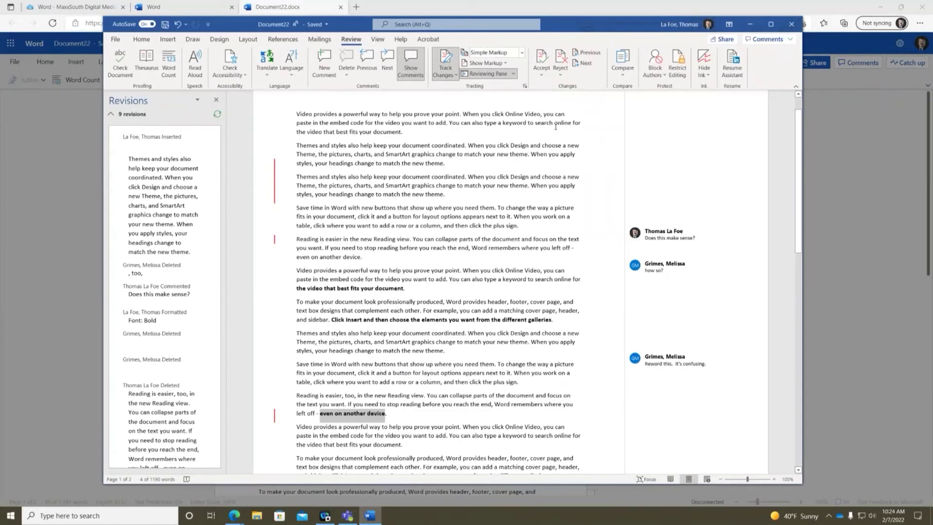
left_click(523, 55)
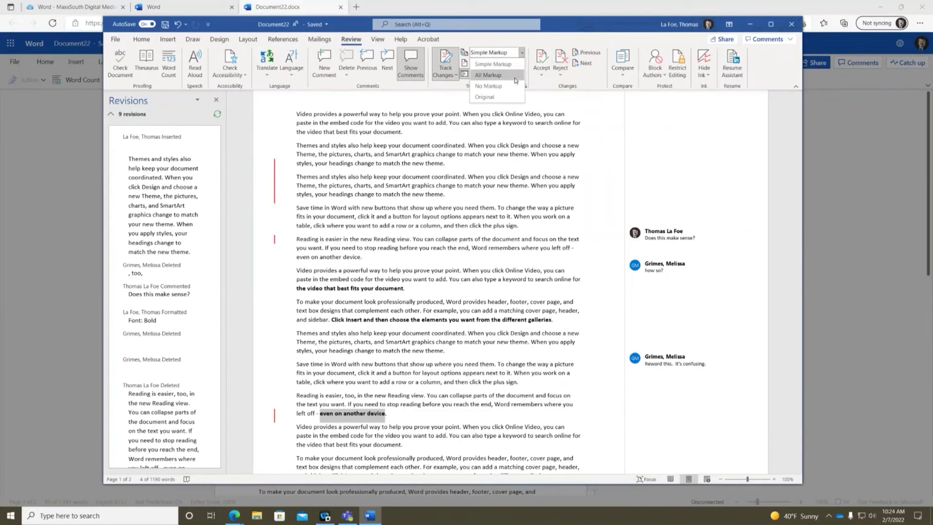
left_click(486, 72)
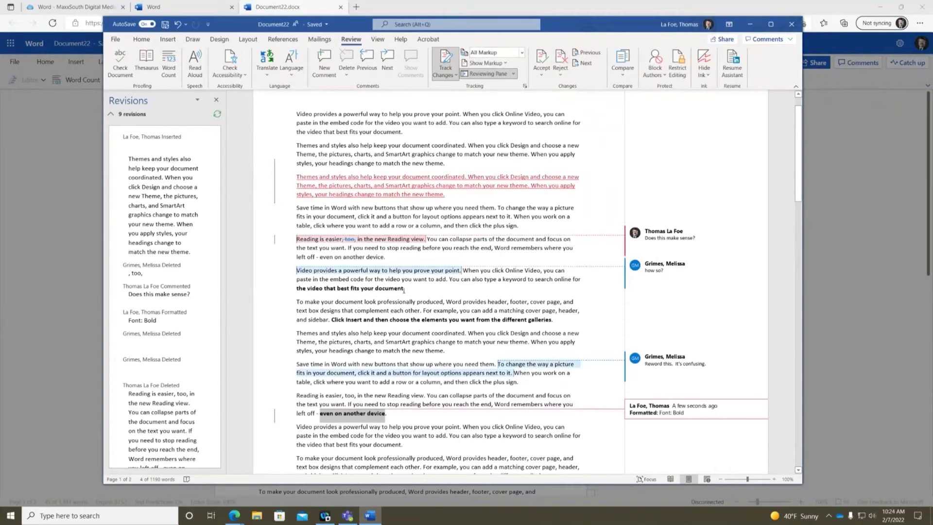
left_click(521, 53)
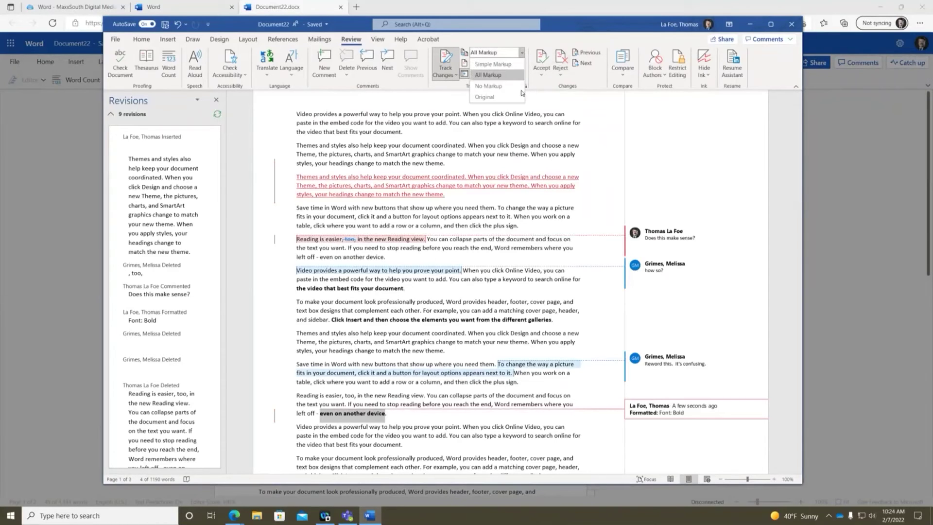
left_click(490, 86)
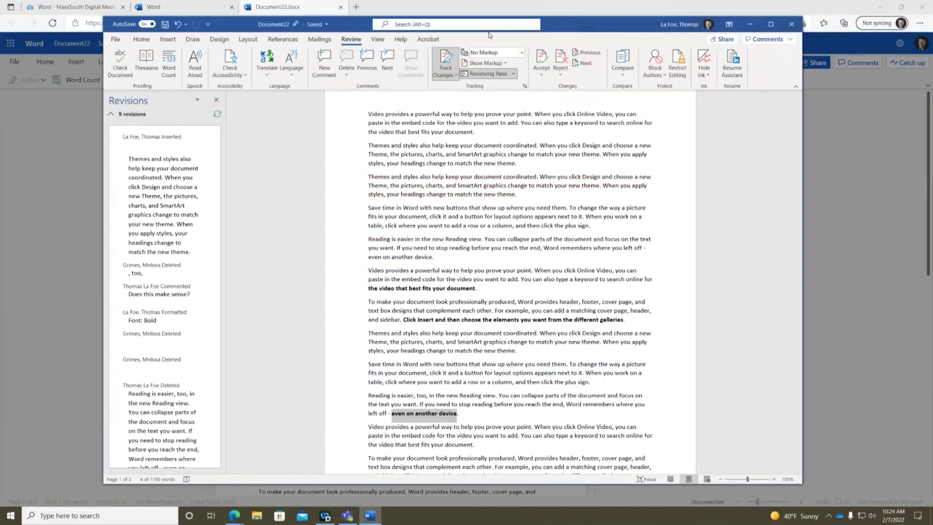
left_click(521, 55)
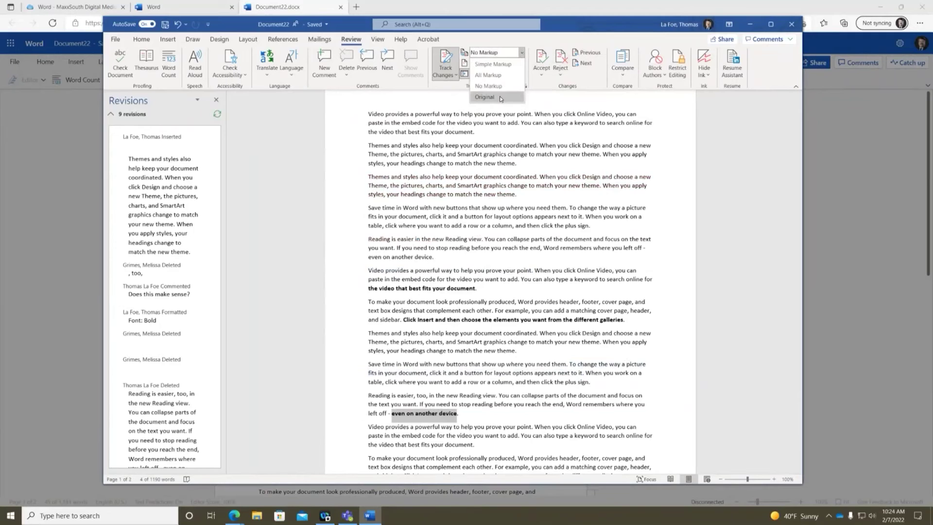
left_click(488, 75)
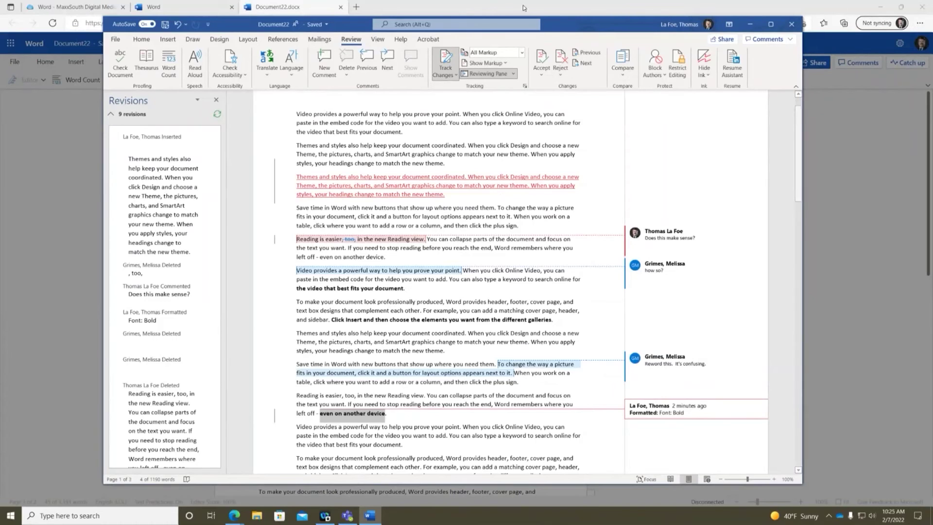
left_click(522, 55)
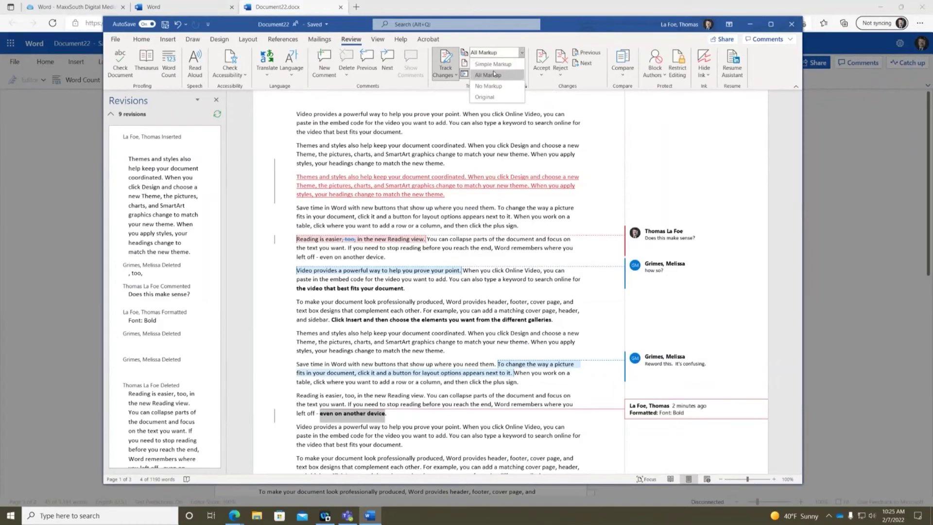
left_click(494, 87)
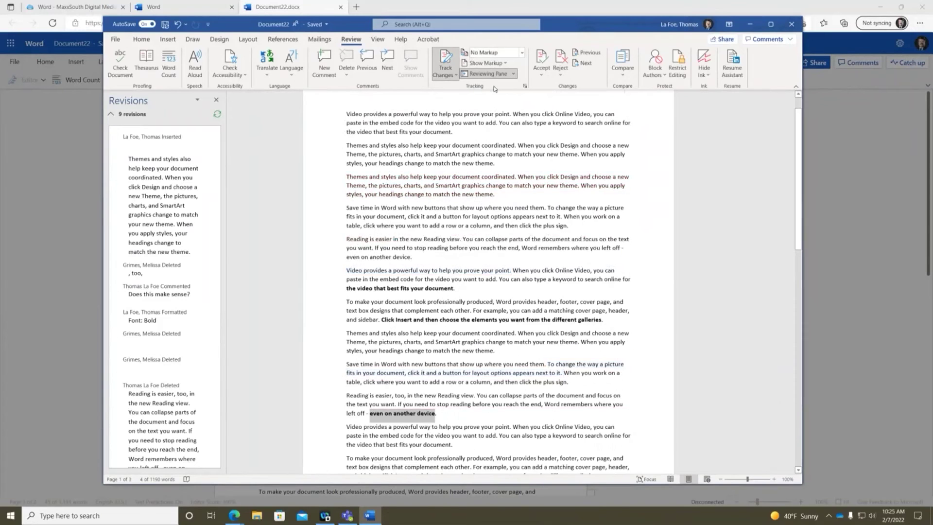
left_click(495, 398)
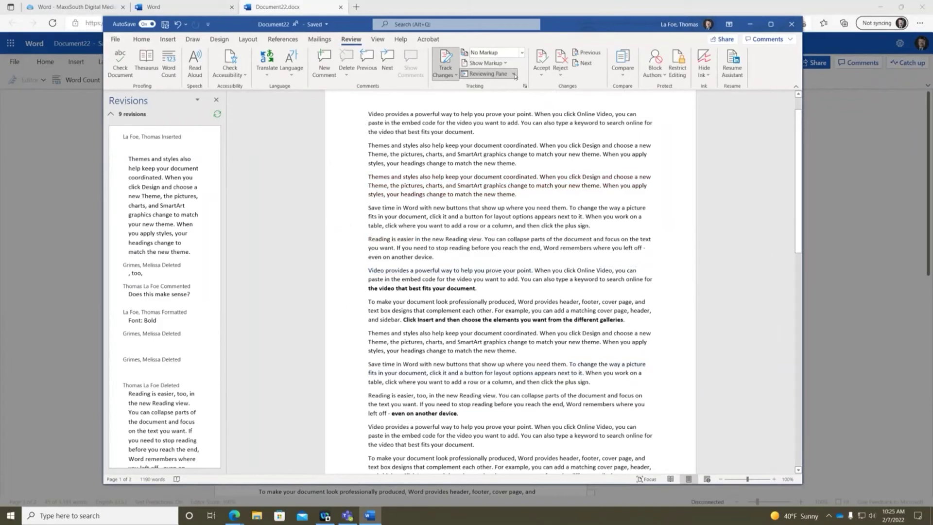
left_click(522, 53)
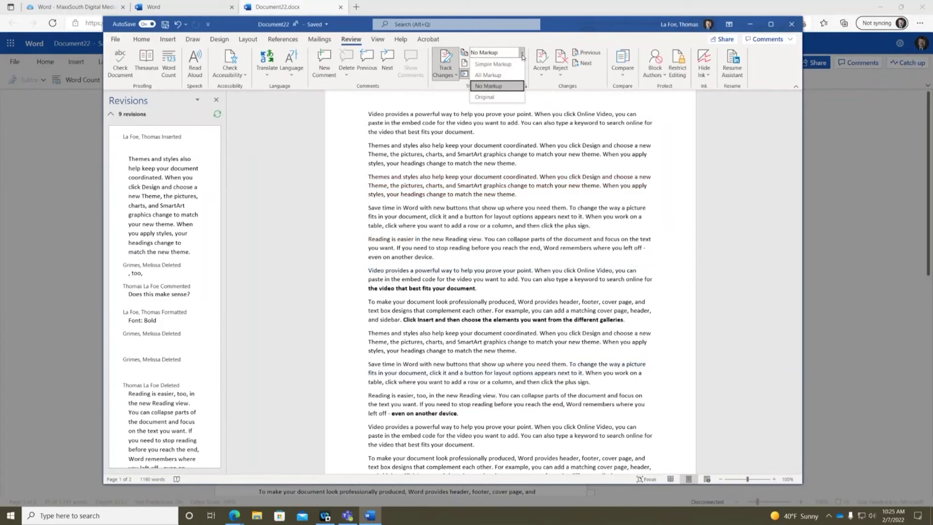
left_click(488, 74)
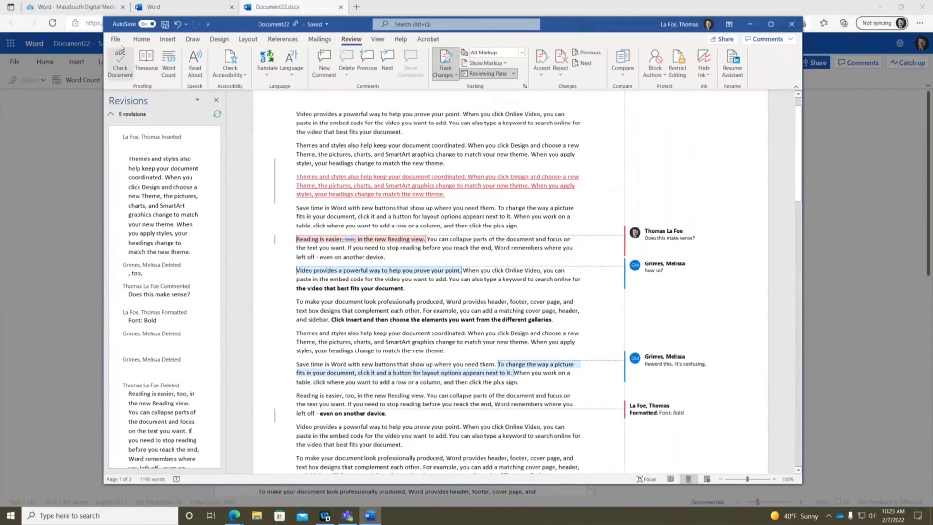
left_click(115, 39)
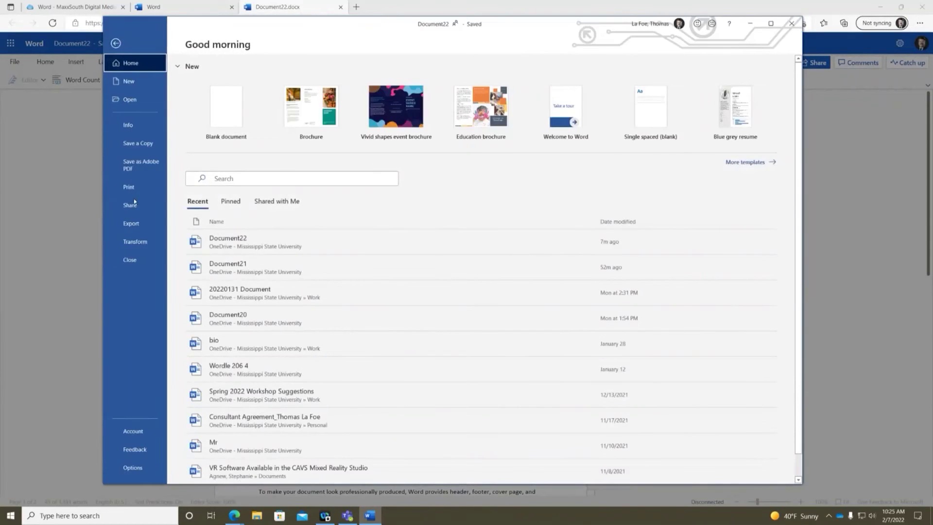
left_click(133, 194)
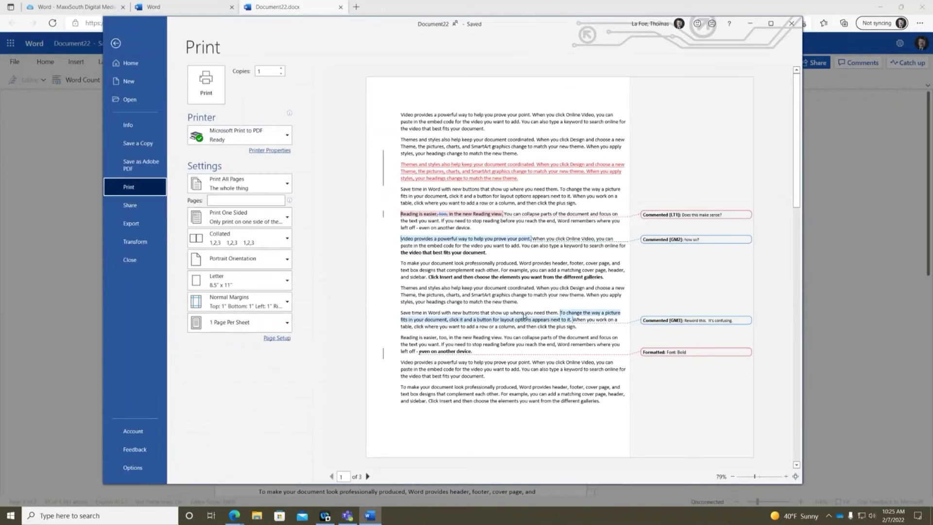
left_click(367, 476)
left_click(367, 477)
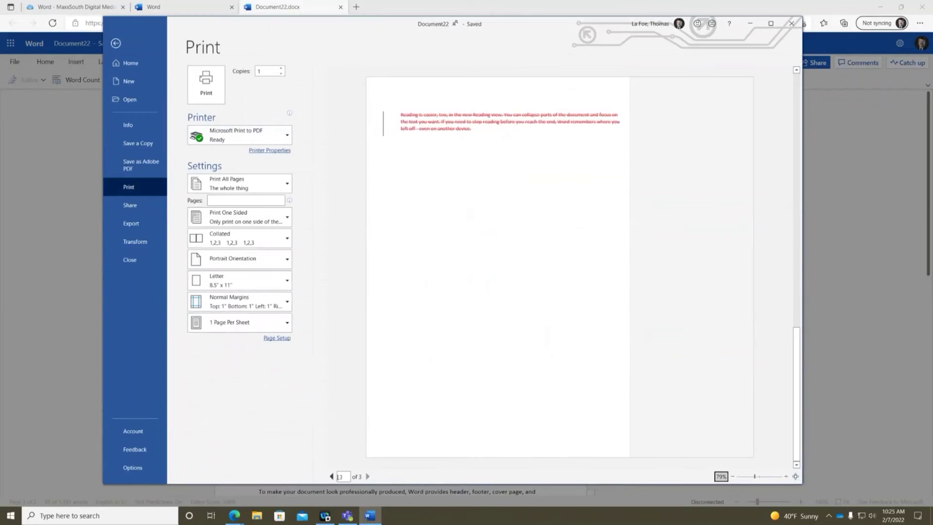
double_click(341, 477)
type("1")
key("Return")
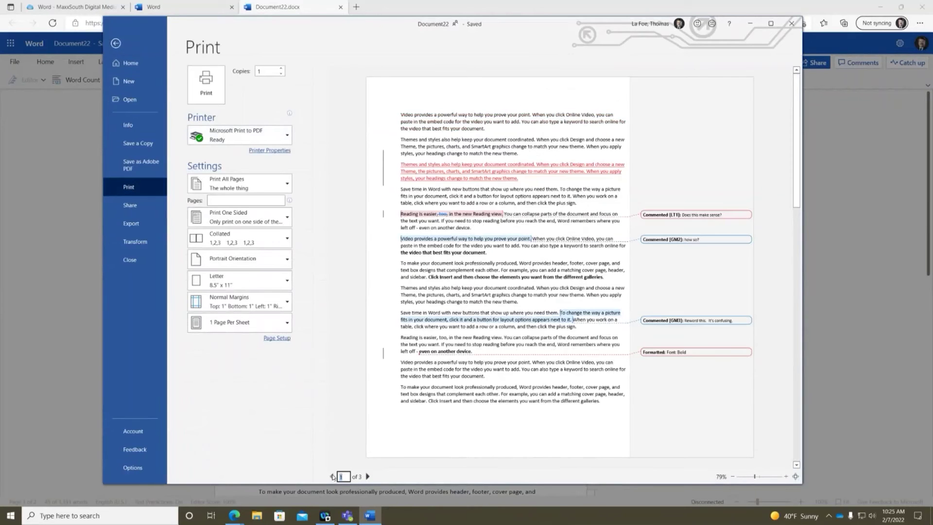
left_click(113, 45)
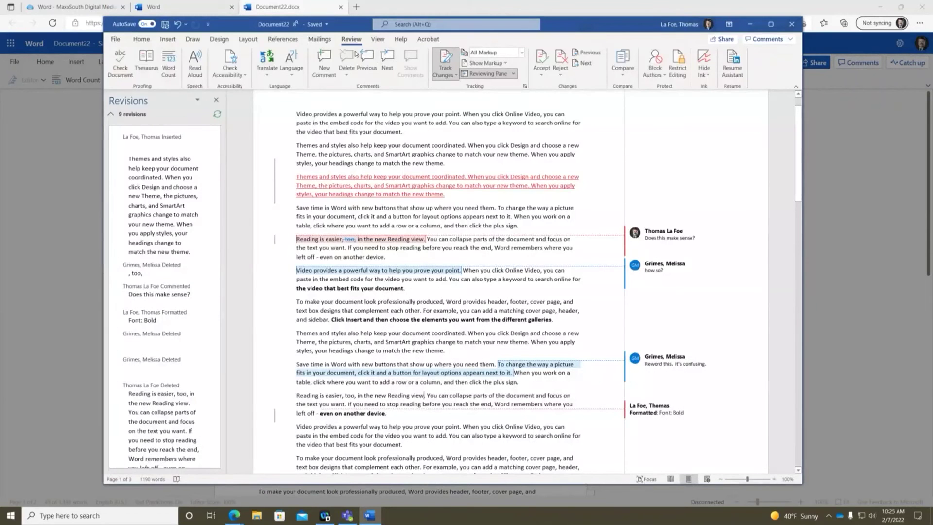
- Switch the review display to Simple Markup, then No Markup, and open the Print preview
left_click(521, 53)
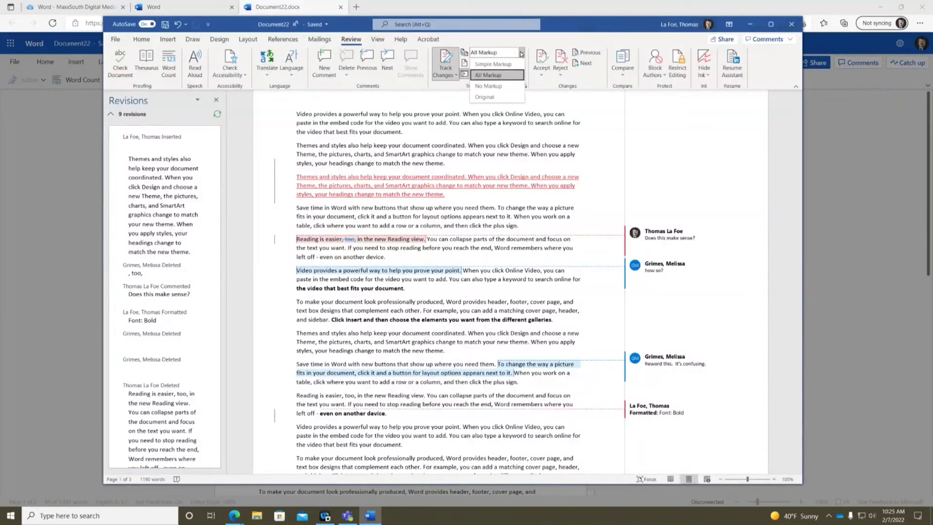
left_click(517, 65)
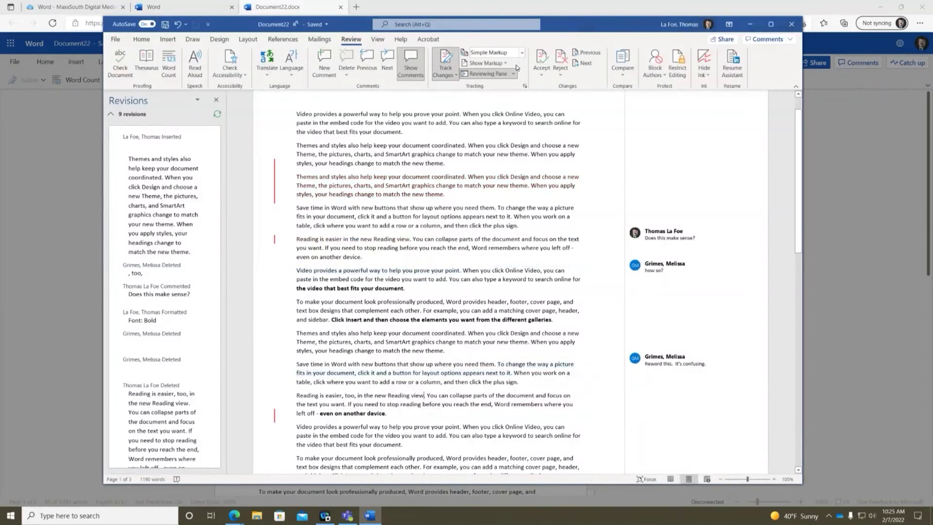
left_click(521, 52)
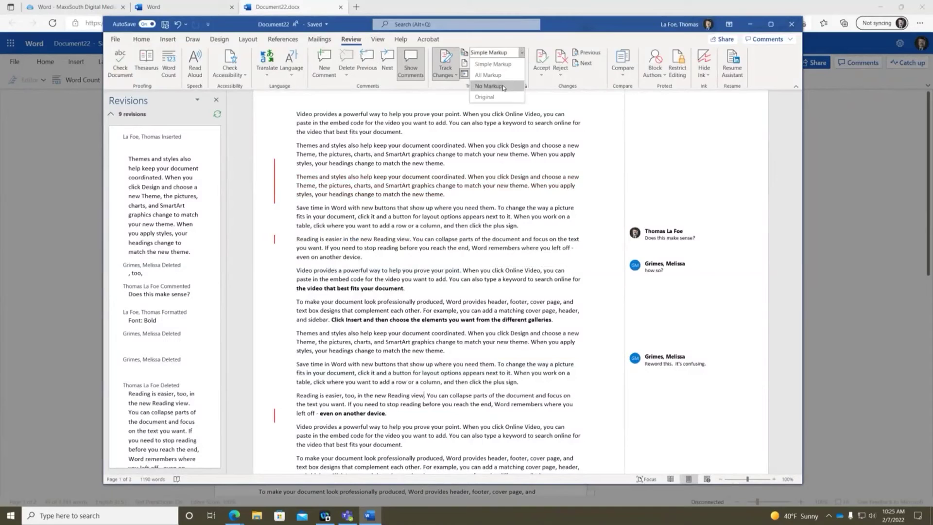
left_click(503, 86)
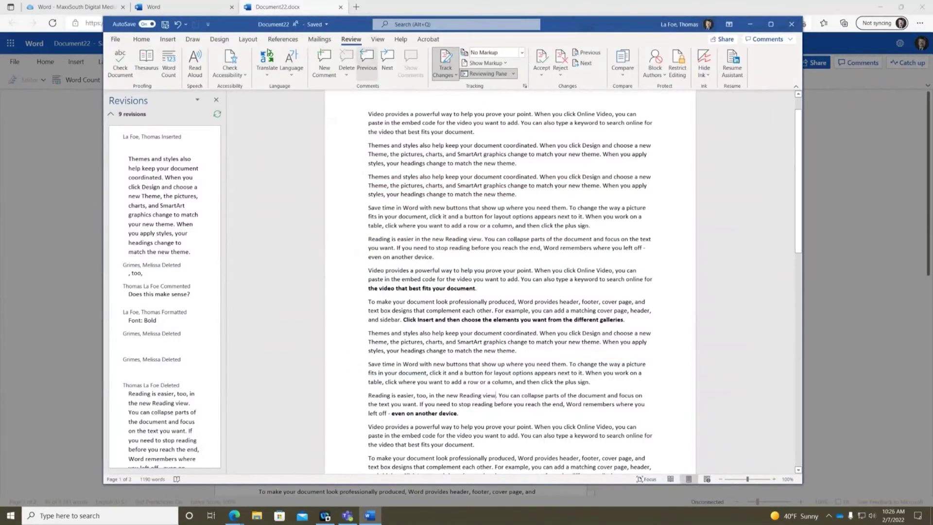
left_click(116, 38)
left_click(131, 187)
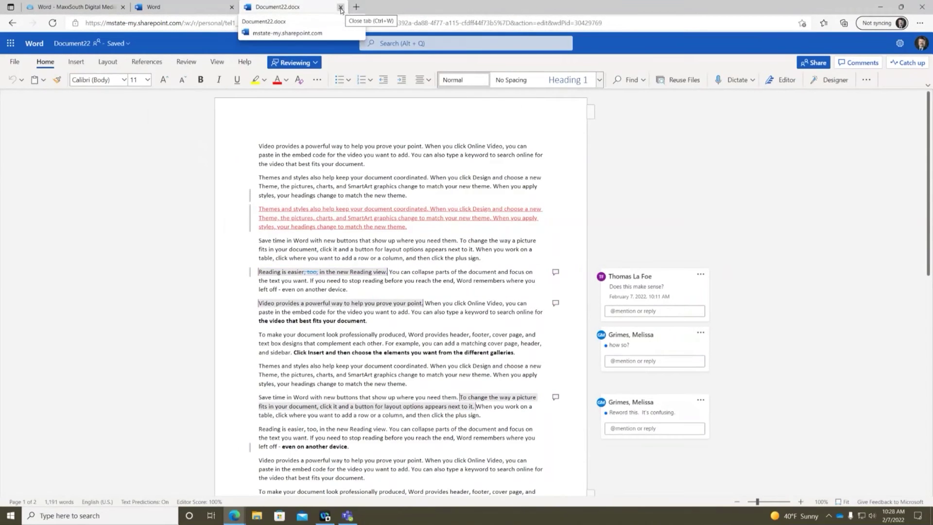
- Close the Document22.docx browser tab to return to the office.com Word start page
left_click(341, 7)
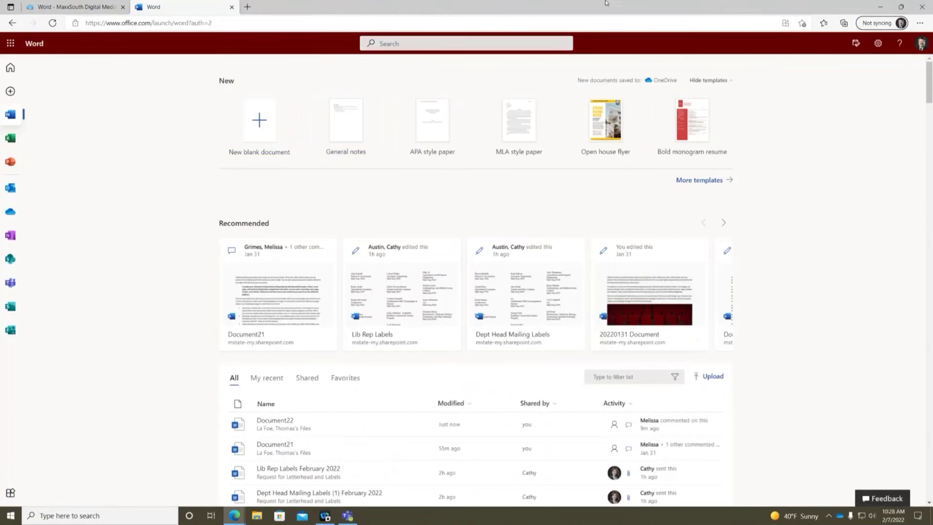
- Open OneDrive My files in a new tab and bring up Document22.docx's actions
left_click(9, 212)
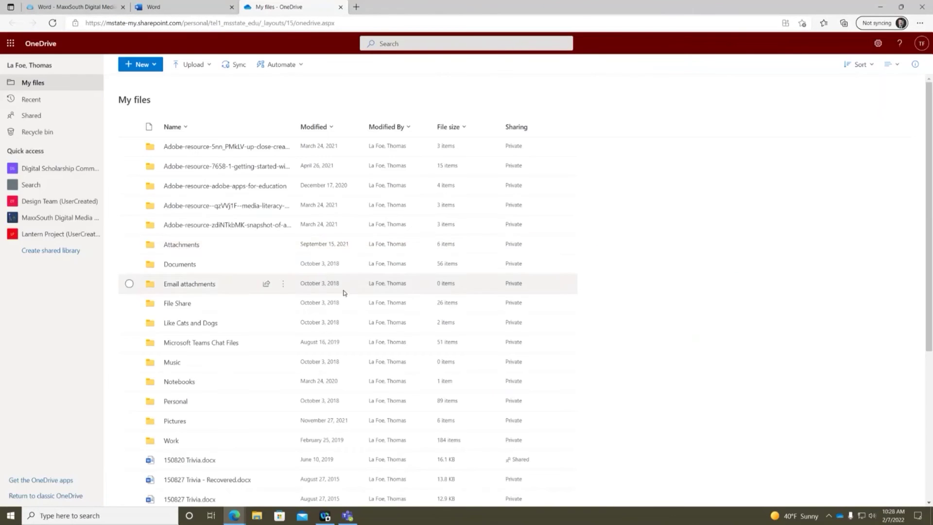
scroll(332, 295, "down", 5)
scroll(268, 313, "down", 6)
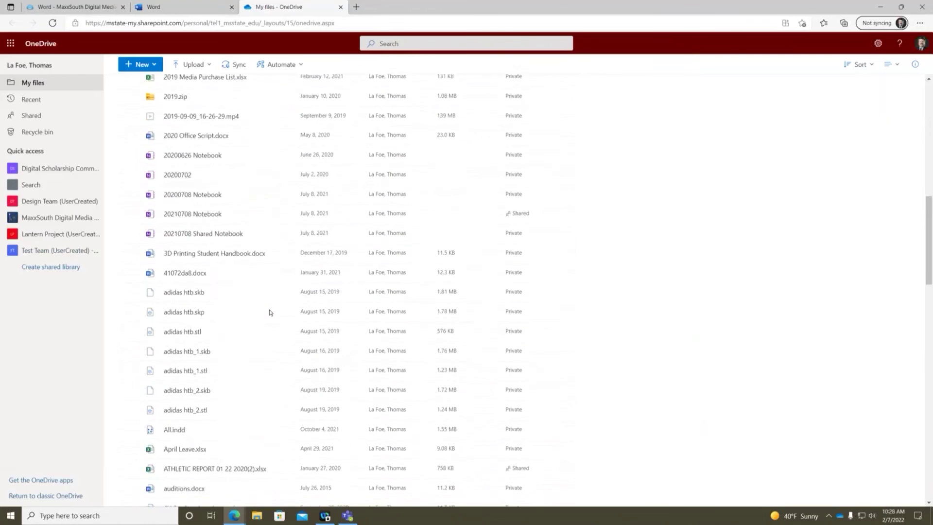
scroll(271, 313, "up", 5)
scroll(268, 306, "down", 20)
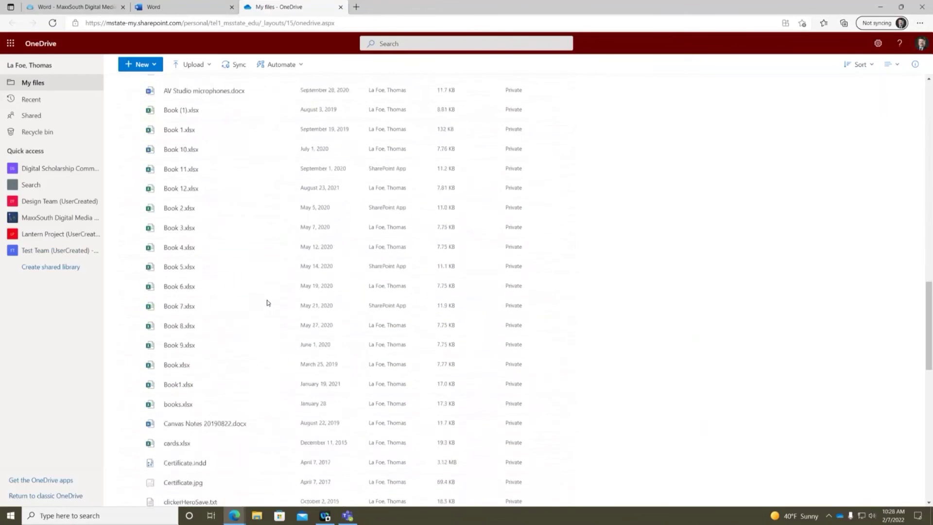
scroll(267, 301, "down", 3)
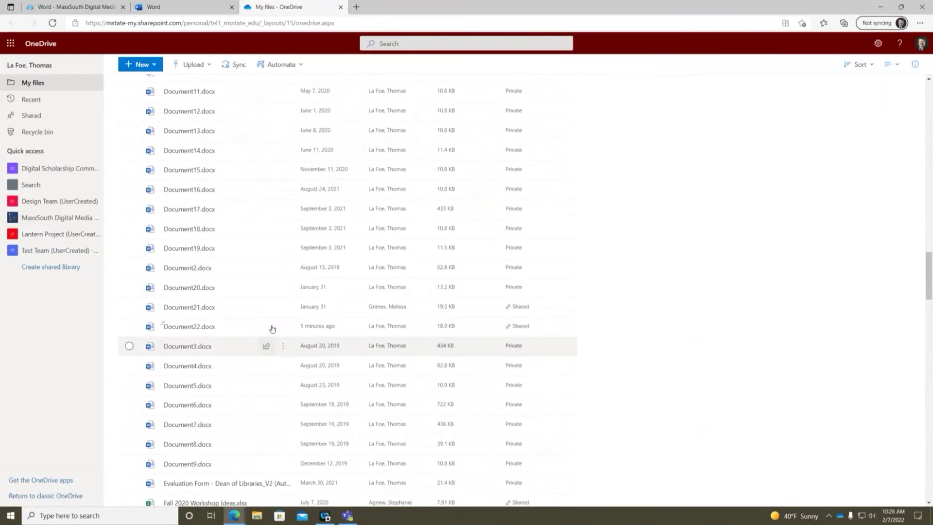
mouse_move(282, 309)
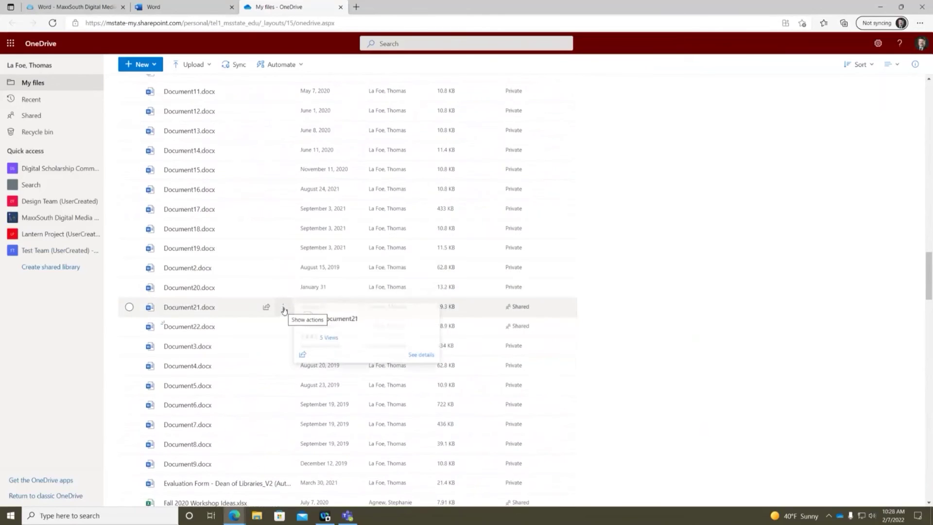
mouse_move(282, 328)
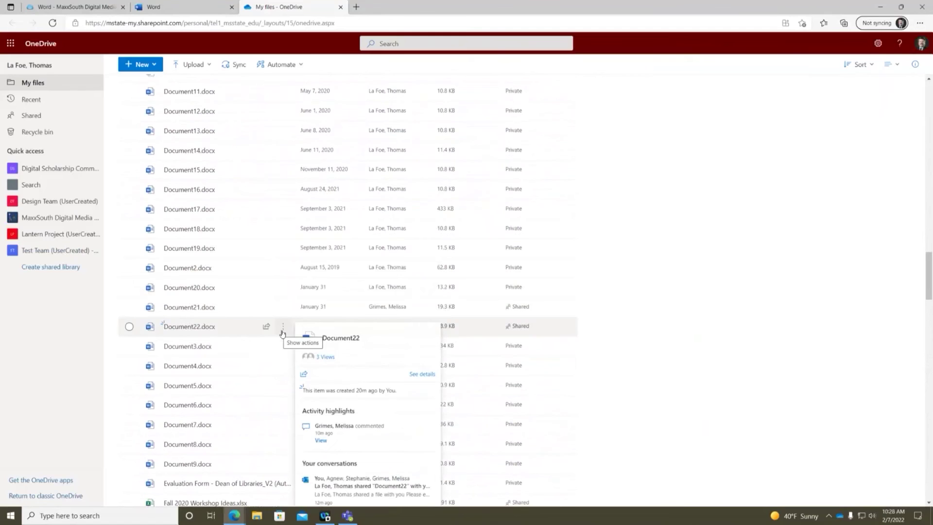
left_click(283, 329)
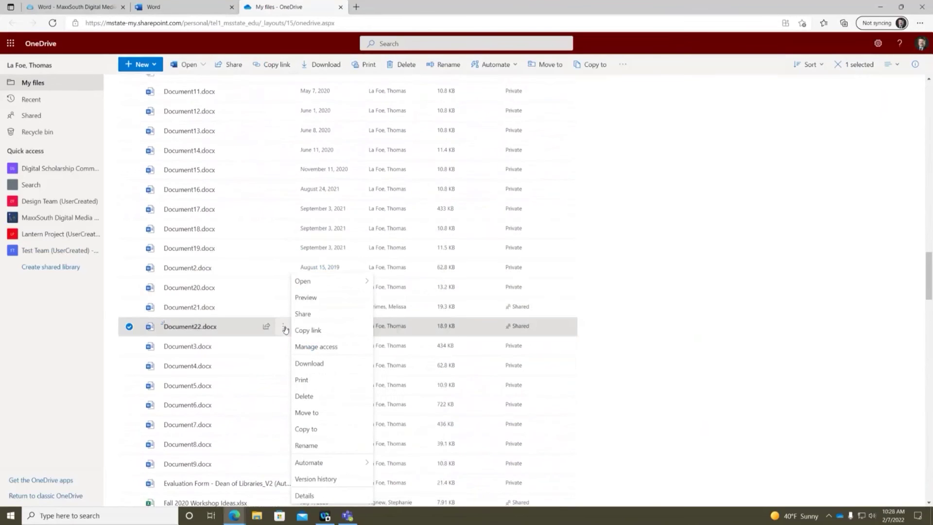
left_click(308, 315)
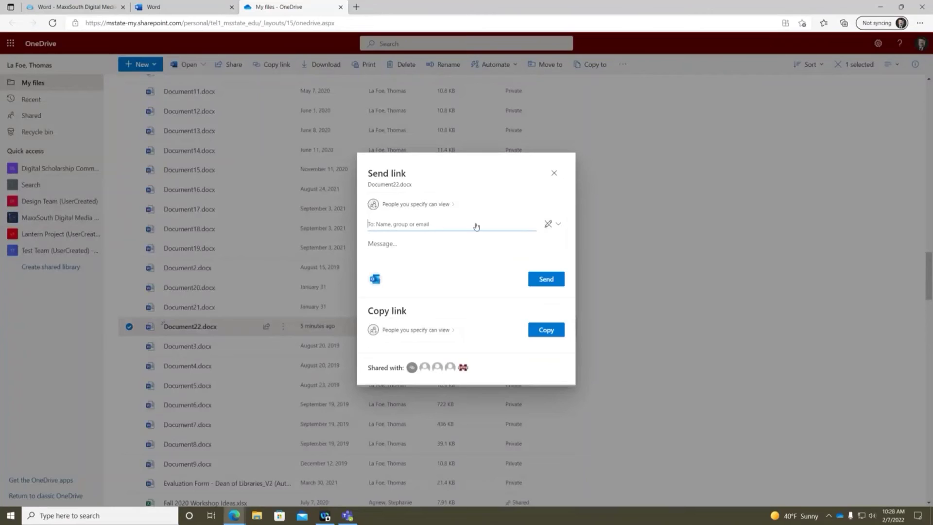
left_click(554, 173)
left_click(284, 328)
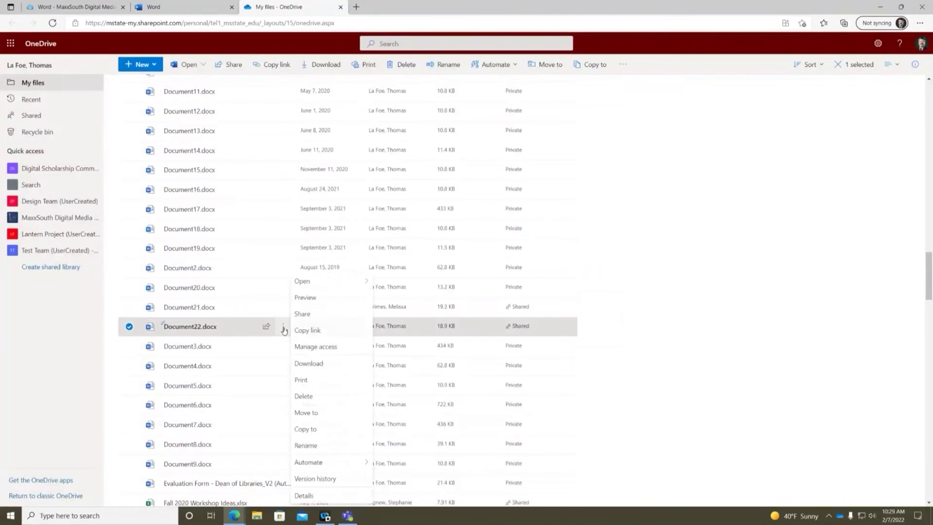
left_click(316, 315)
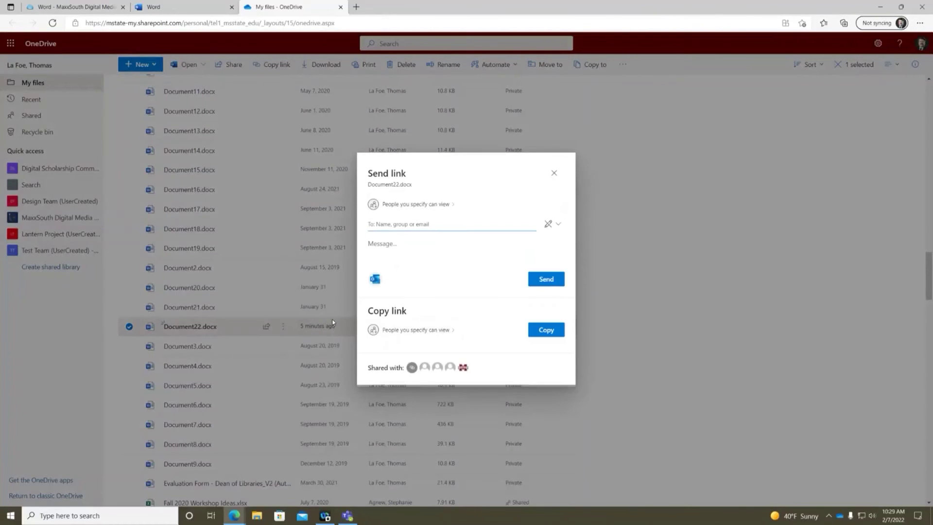
left_click(549, 223)
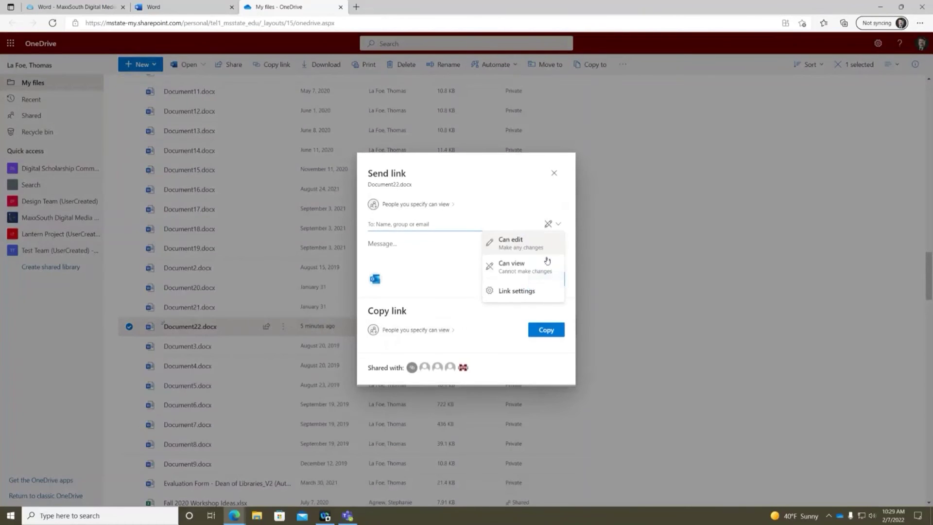
left_click(407, 247)
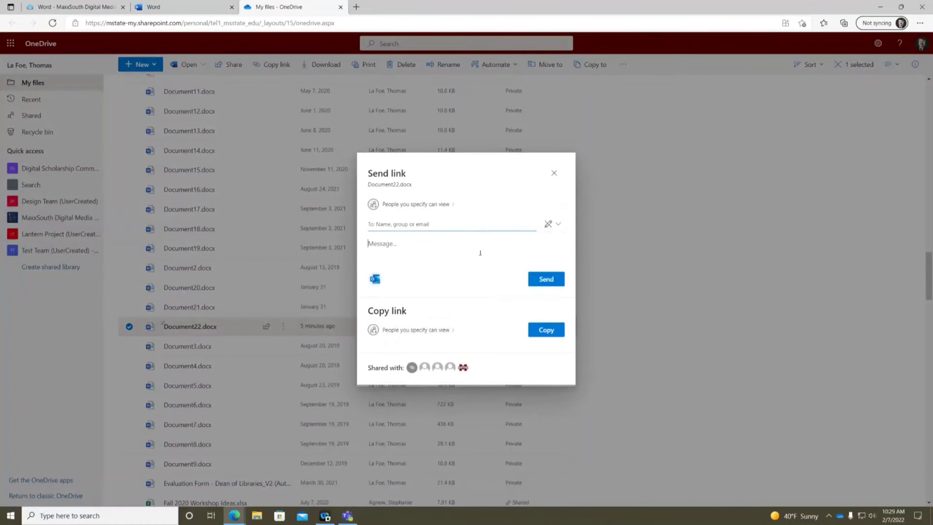
left_click(554, 173)
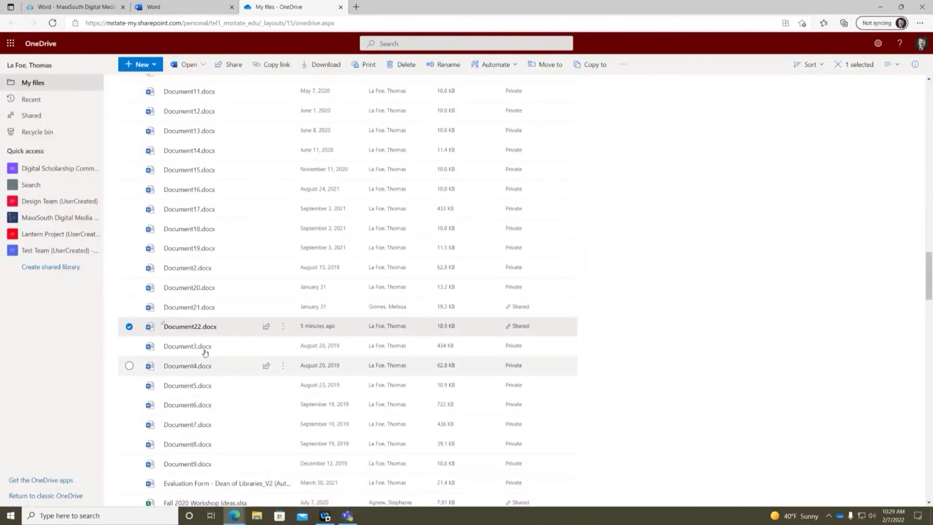
- Open Document21.docx in Word for the web and dismiss the Track Changes Enabled notice
left_click(193, 308)
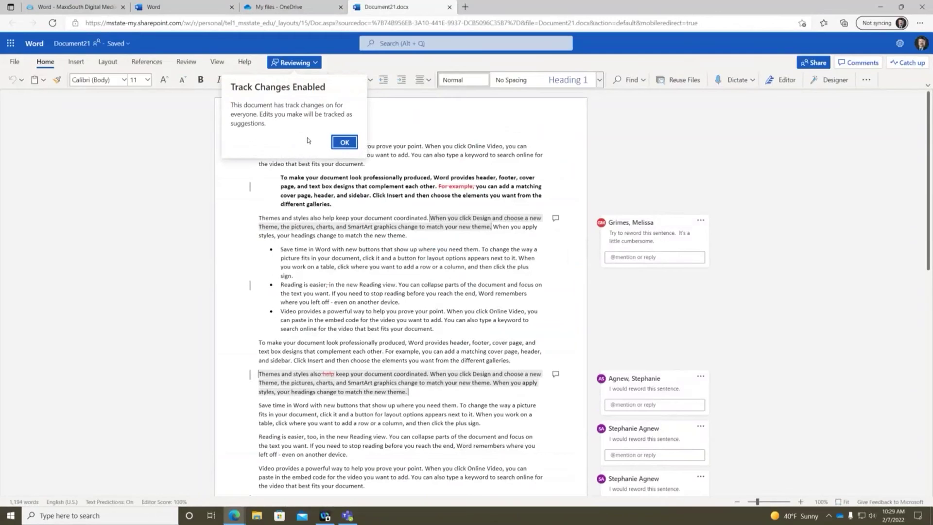
left_click(350, 144)
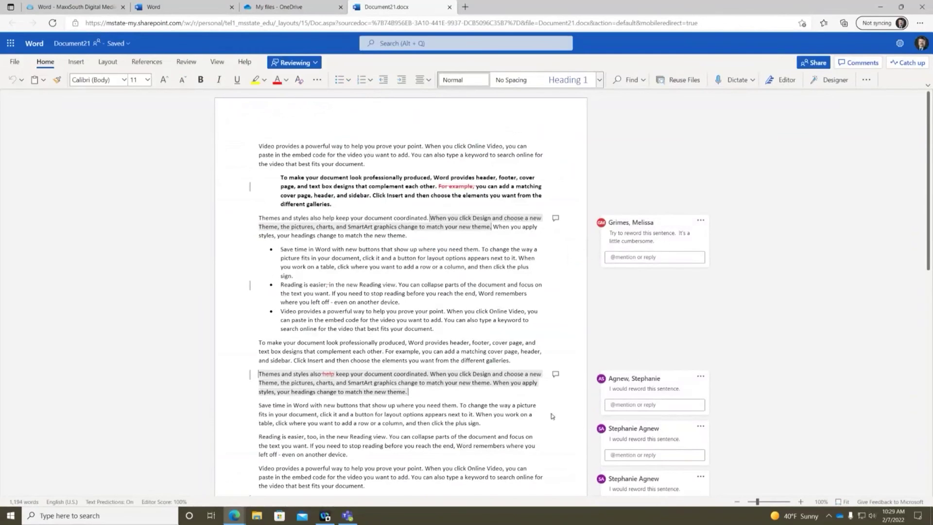
scroll(508, 340, "down", 6)
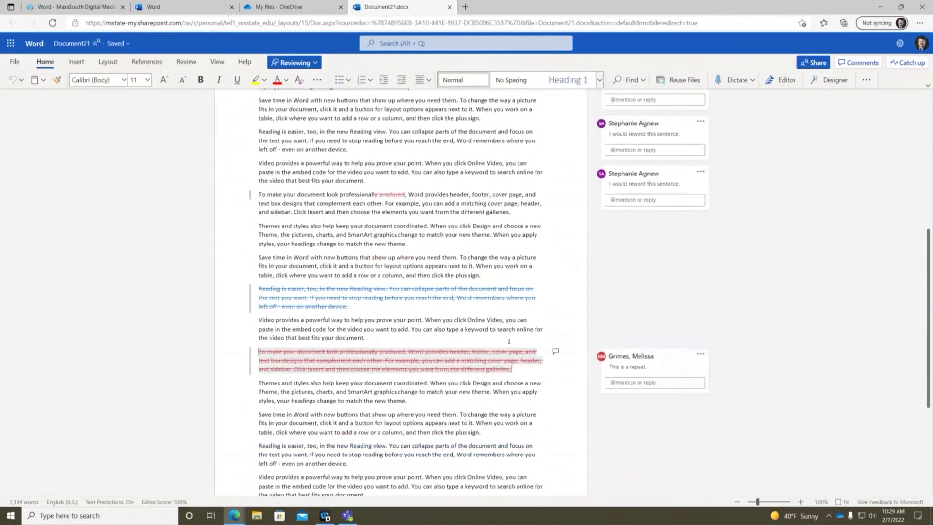
- Keep Document21 in Reviewing mode and bring up its file name and save details
scroll(509, 340, "up", 10)
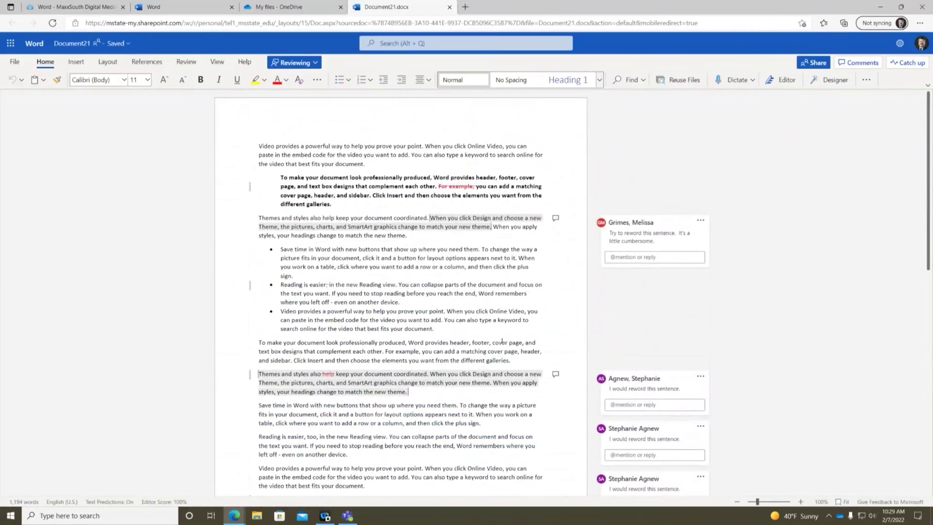
left_click(476, 311)
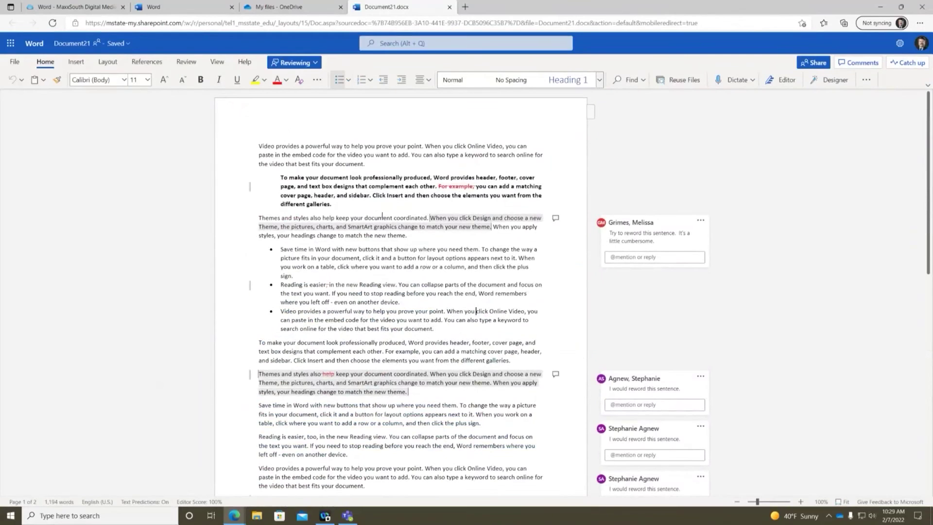
left_click(317, 64)
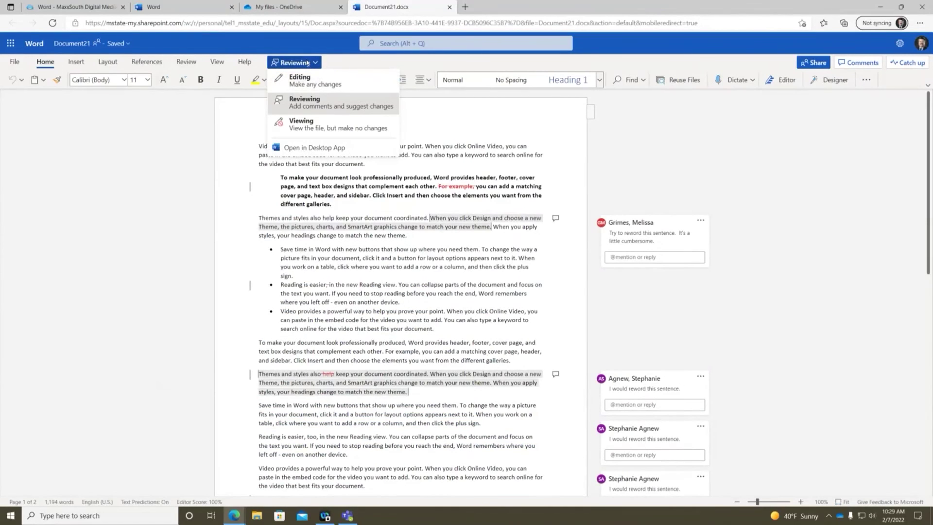
left_click(307, 63)
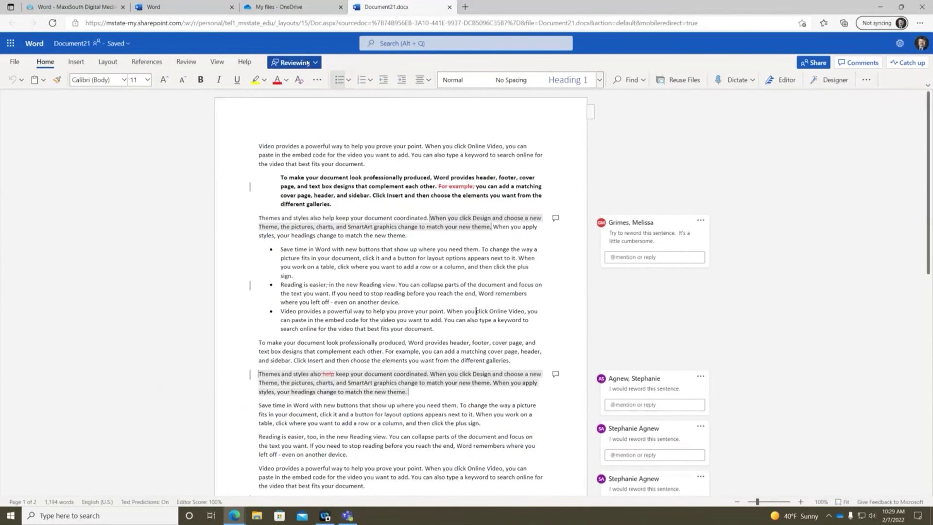
left_click(125, 47)
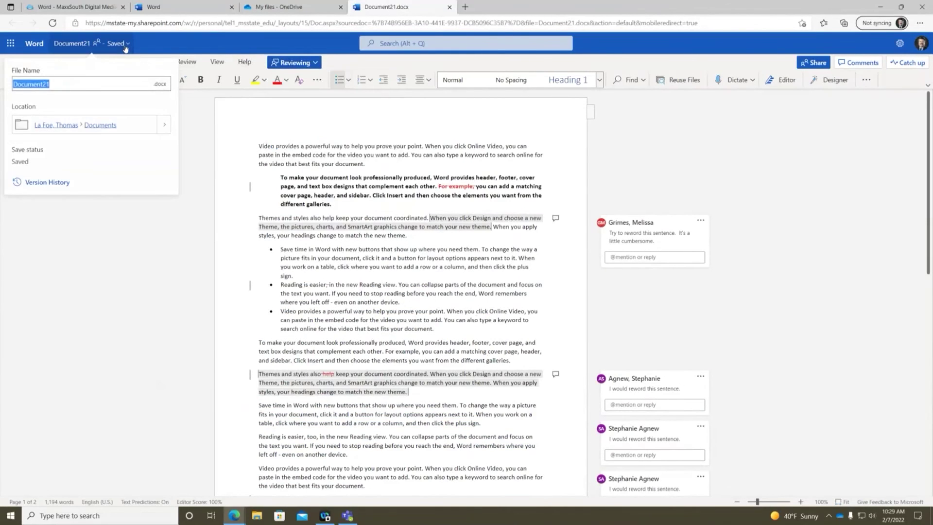
left_click(57, 186)
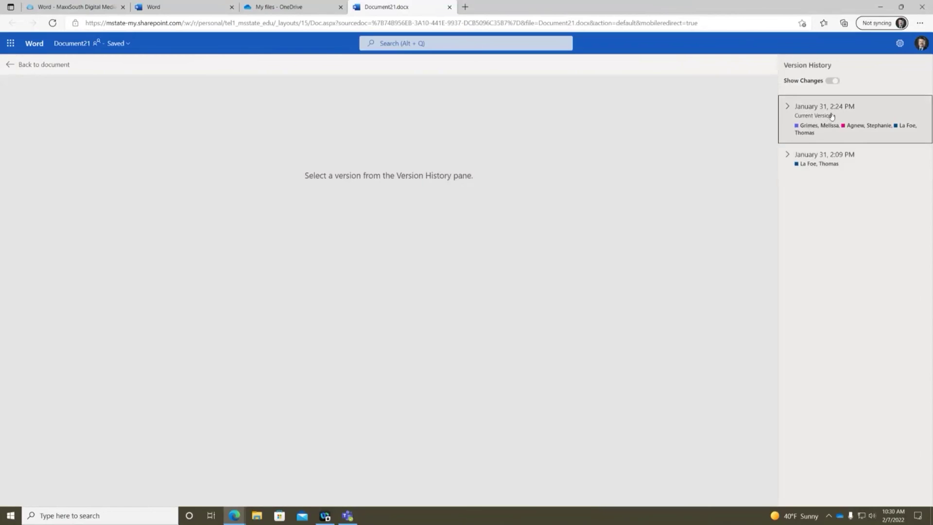
left_click(821, 160)
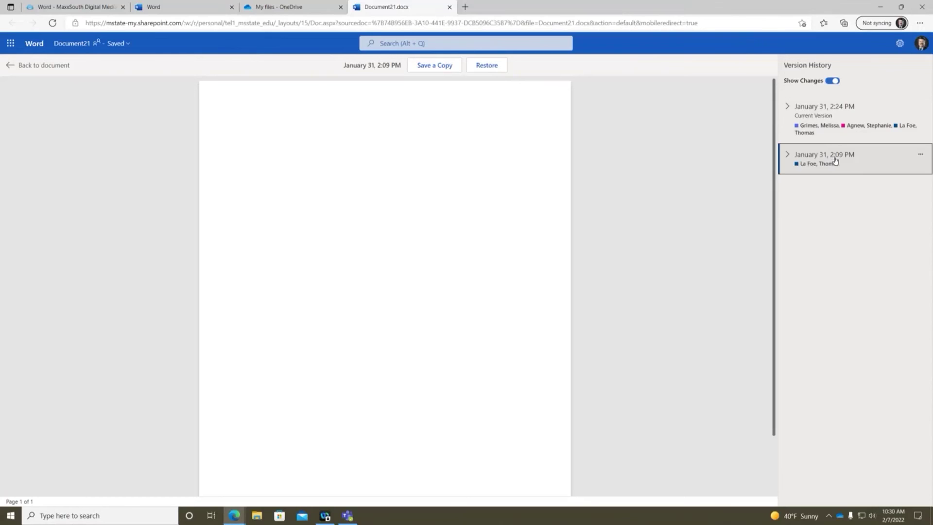
left_click(823, 127)
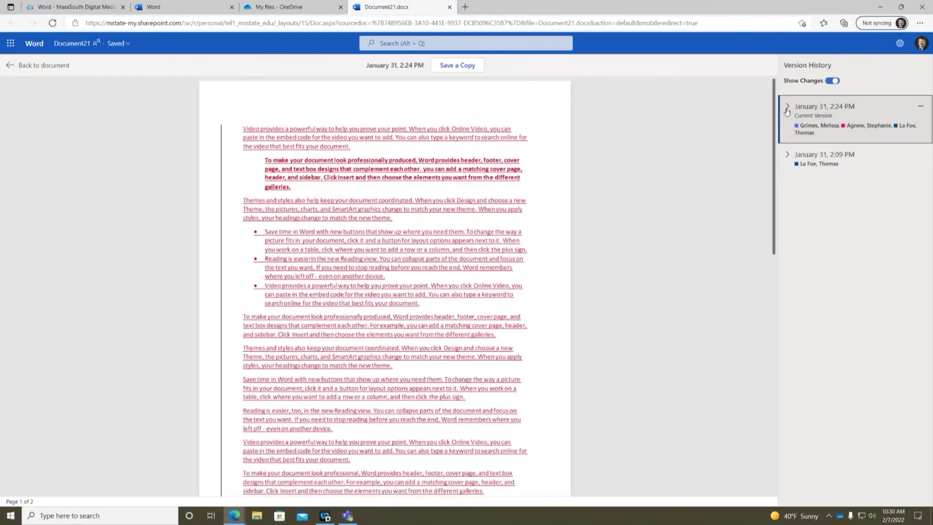
left_click(787, 107)
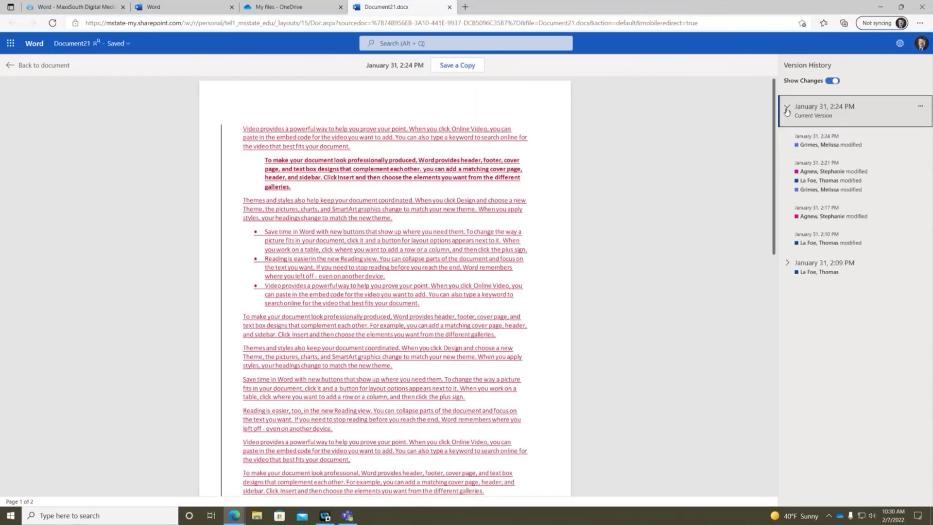
left_click(787, 262)
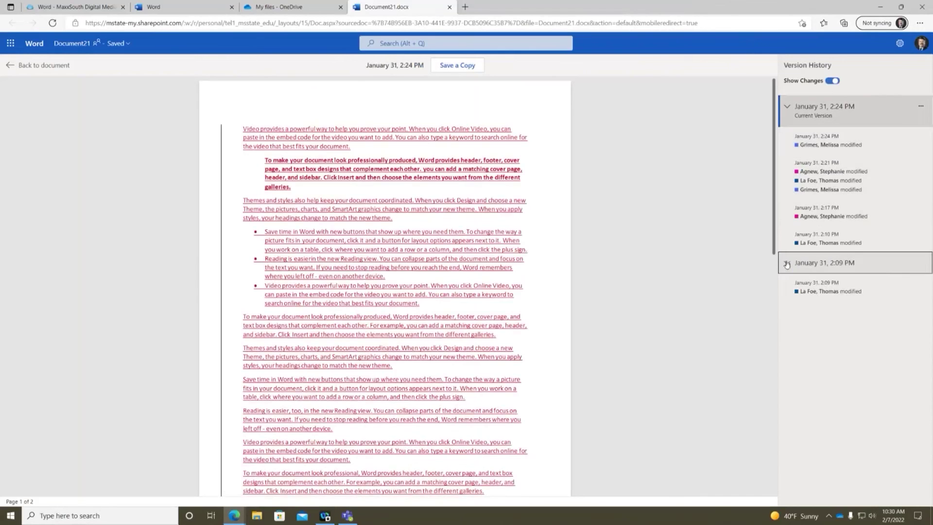
left_click(819, 272)
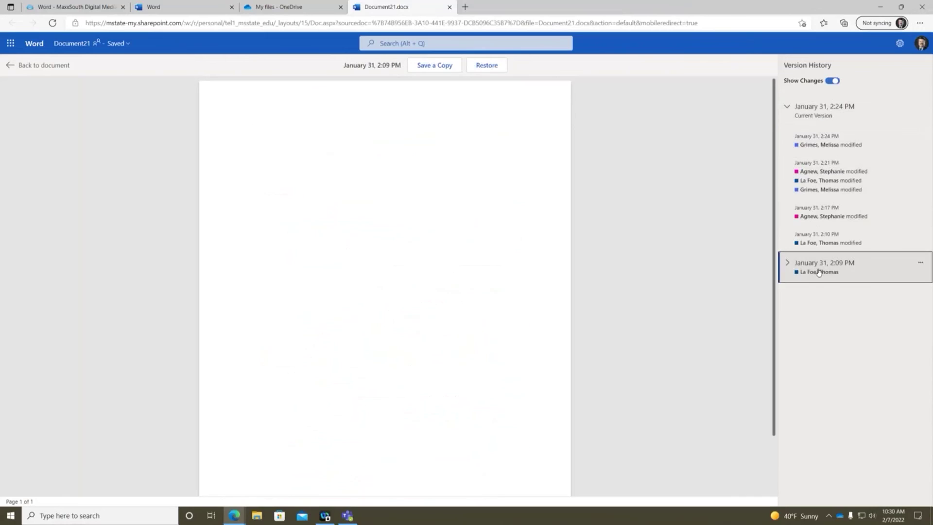
left_click(802, 237)
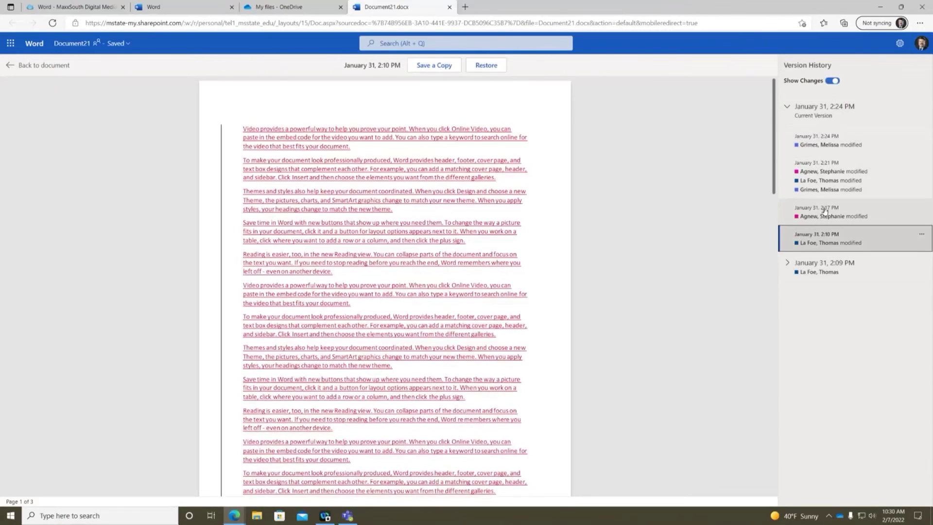
left_click(823, 212)
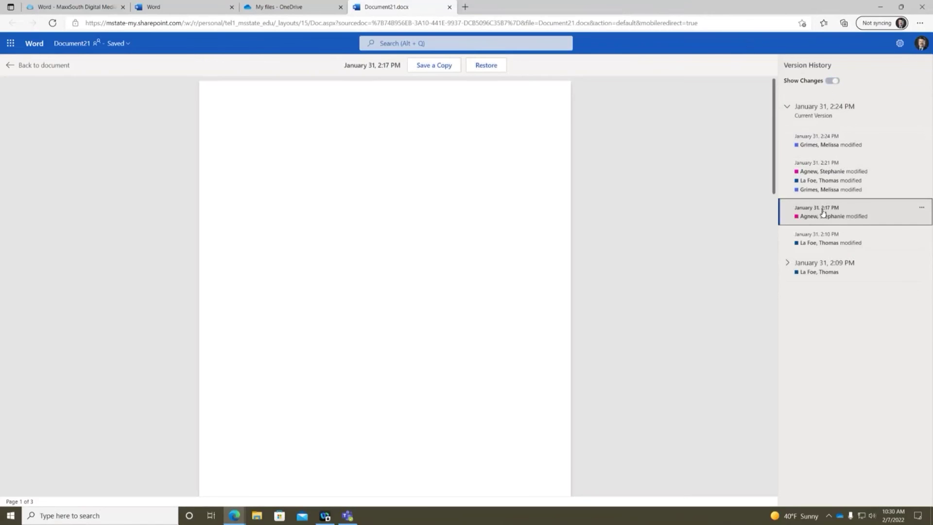
left_click(829, 182)
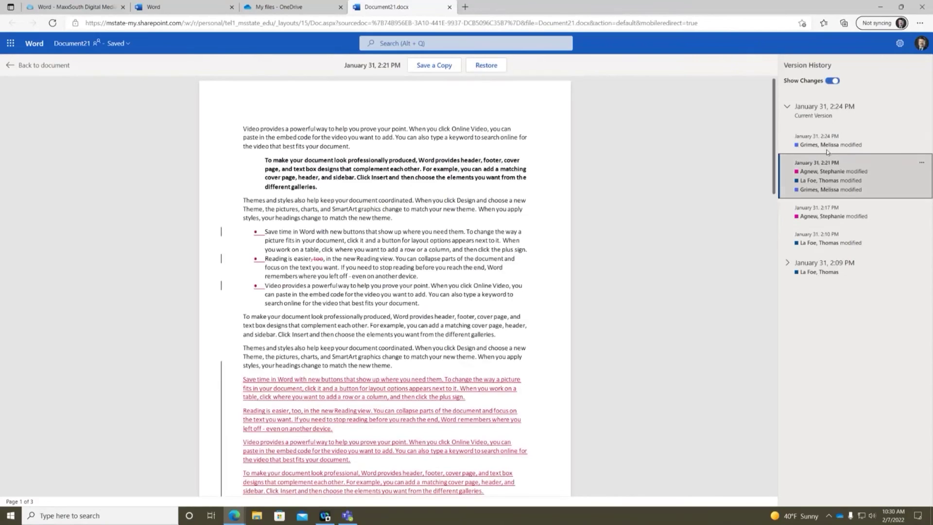
left_click(834, 141)
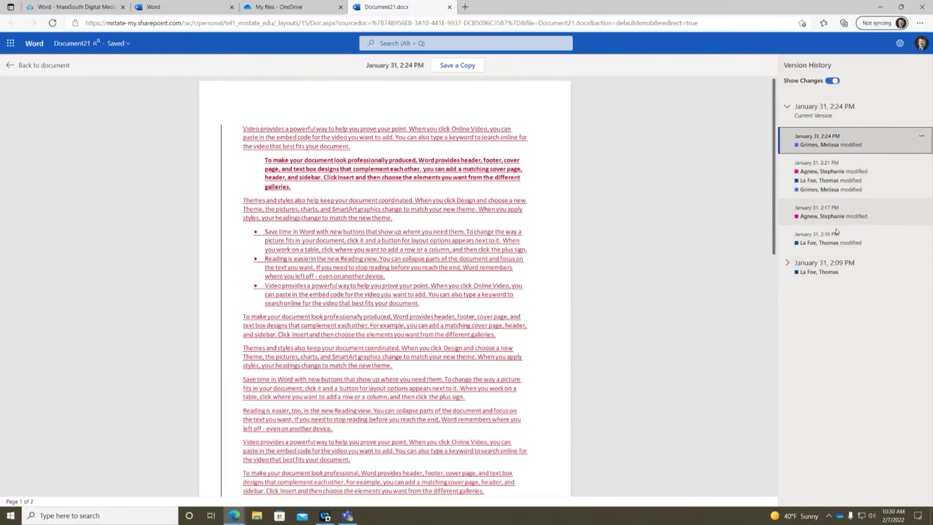
- Preview Document21's January 31, 2:10 PM version from Version History
left_click(822, 249)
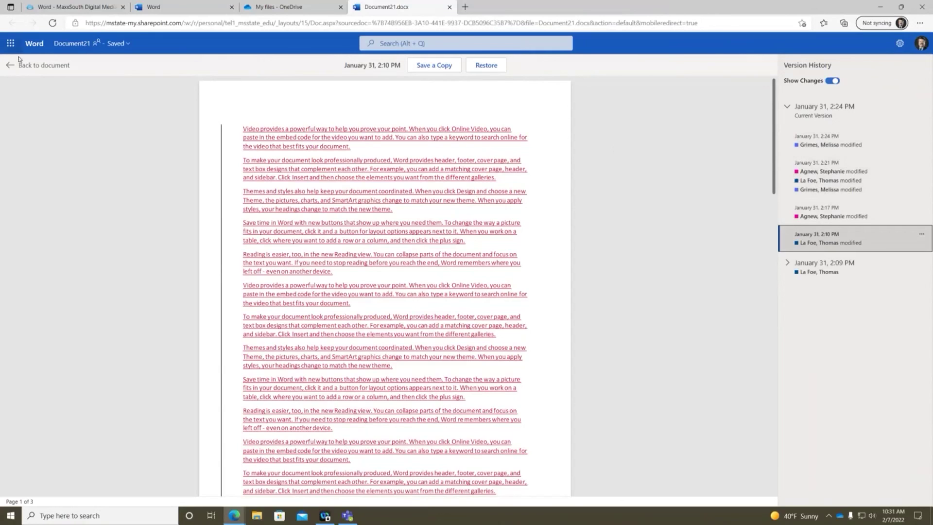
- Leave version history, close the Document21 tab, and check that OneDrive is up to date
left_click(13, 72)
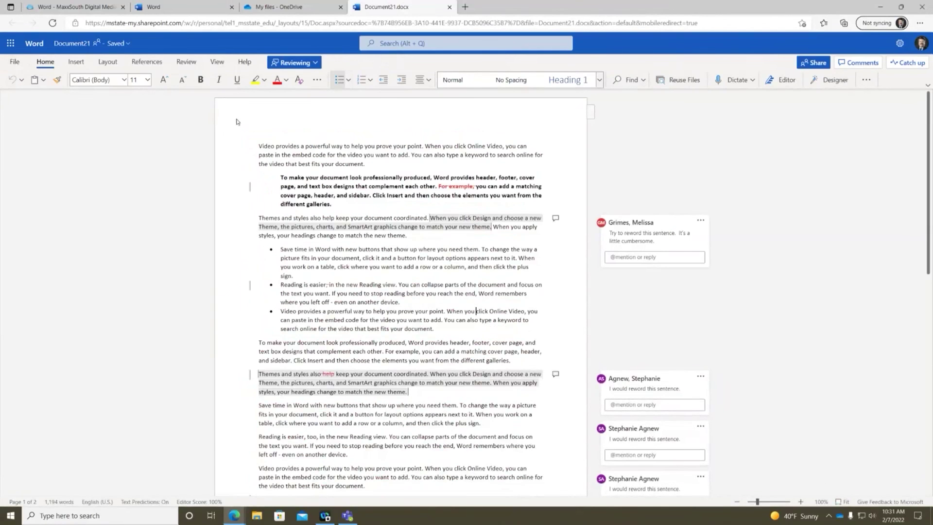
left_click(449, 7)
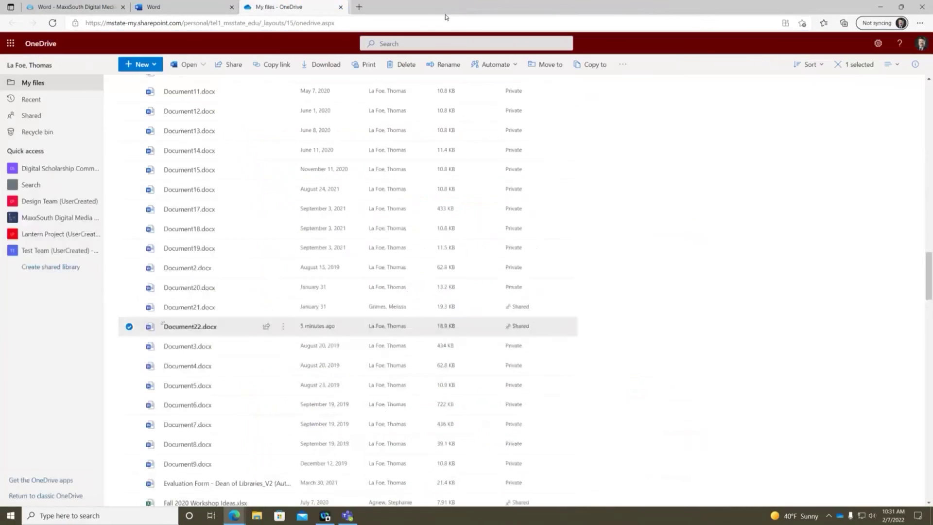
mouse_move(171, 314)
left_click(841, 517)
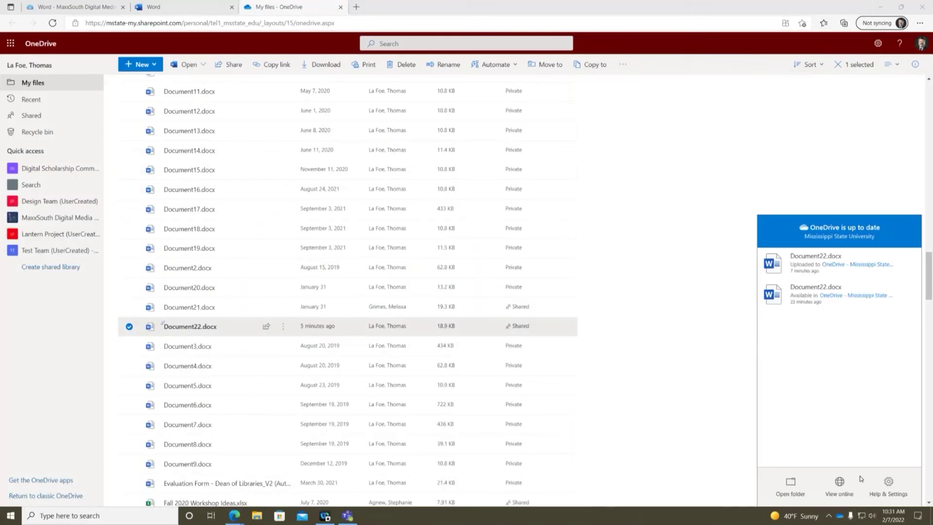
- Open the synced OneDrive - Mississippi State University folder in File Explorer, showing Document21 and Document22
left_click(789, 488)
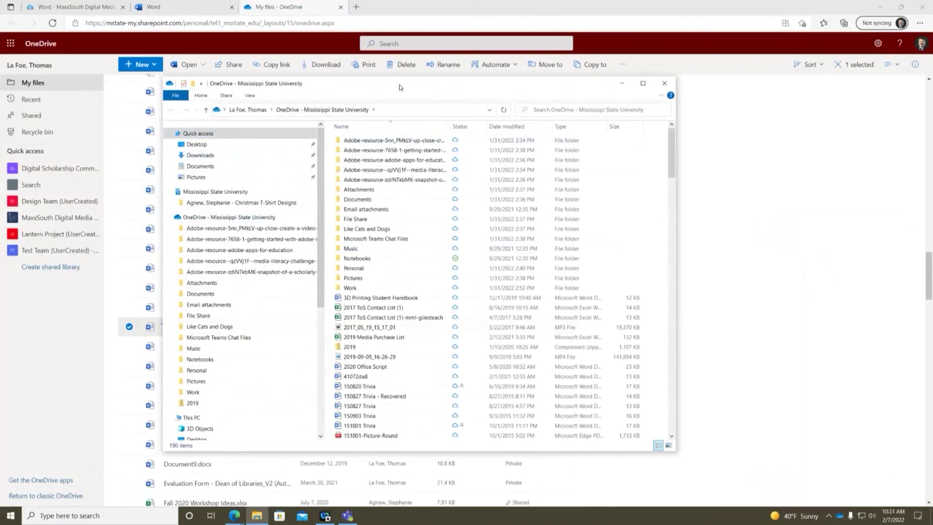
left_click_drag(399, 88, 416, 75)
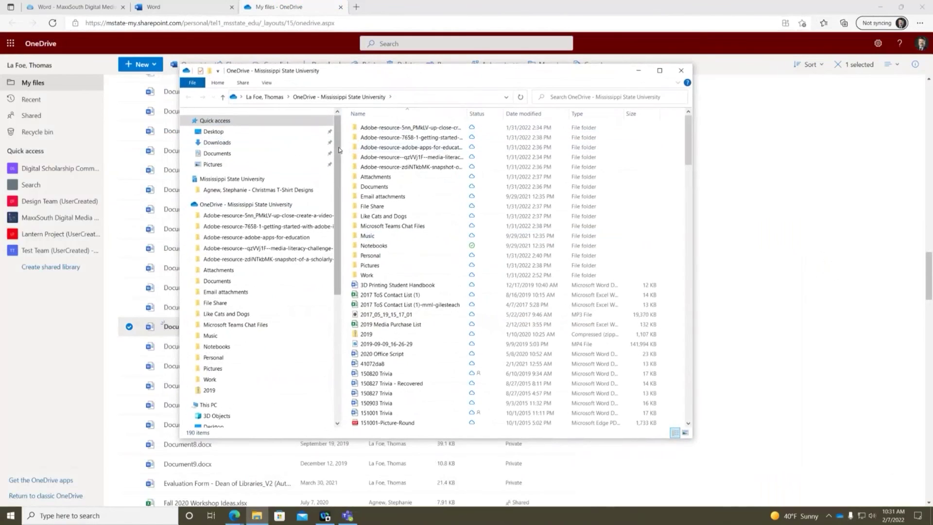
scroll(219, 173, "down", 3)
scroll(218, 173, "up", 2)
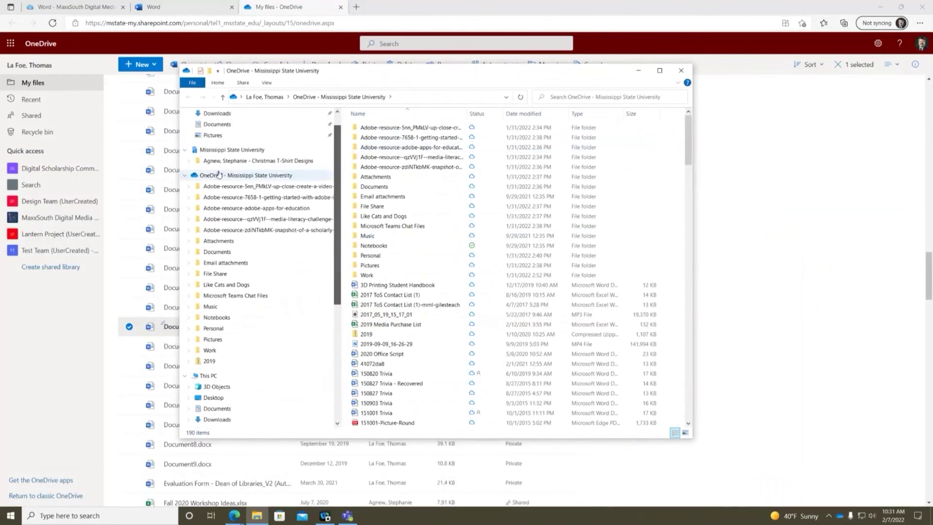
left_click(185, 175)
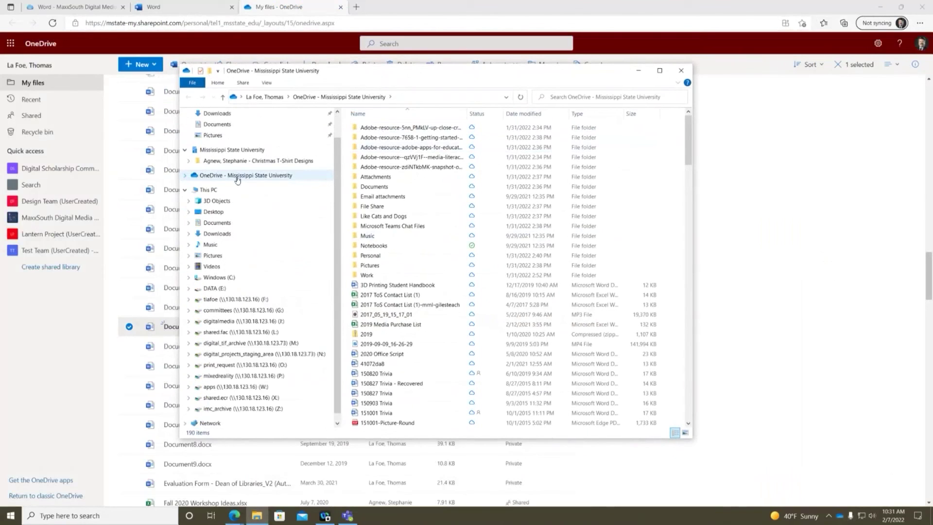
left_click(238, 178)
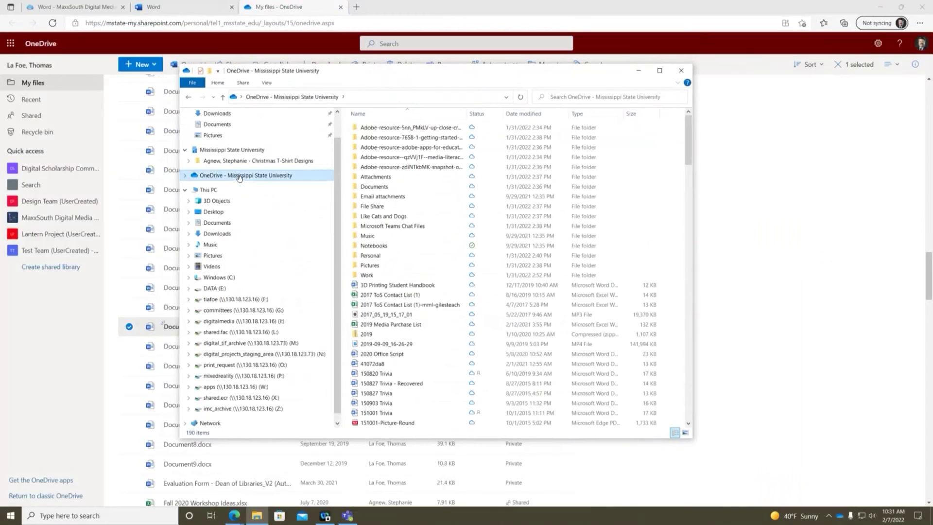
scroll(437, 304, "down", 20)
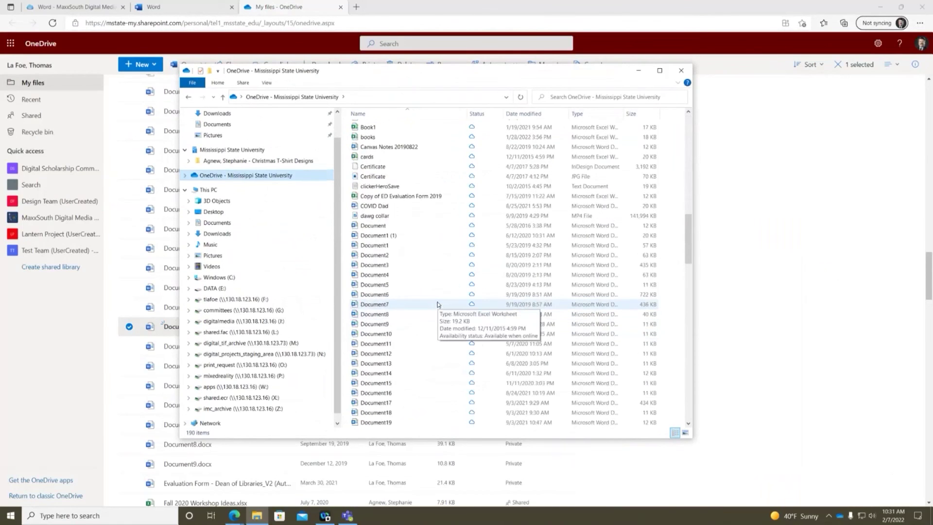
scroll(437, 305, "down", 4)
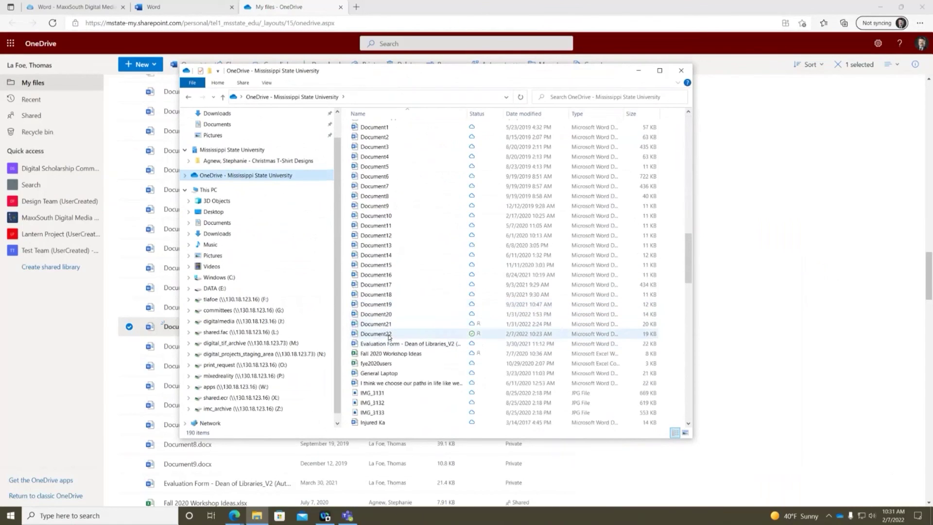
- Open Document22 in desktop Word, then open Document21 from the Recent list
double_click(384, 334)
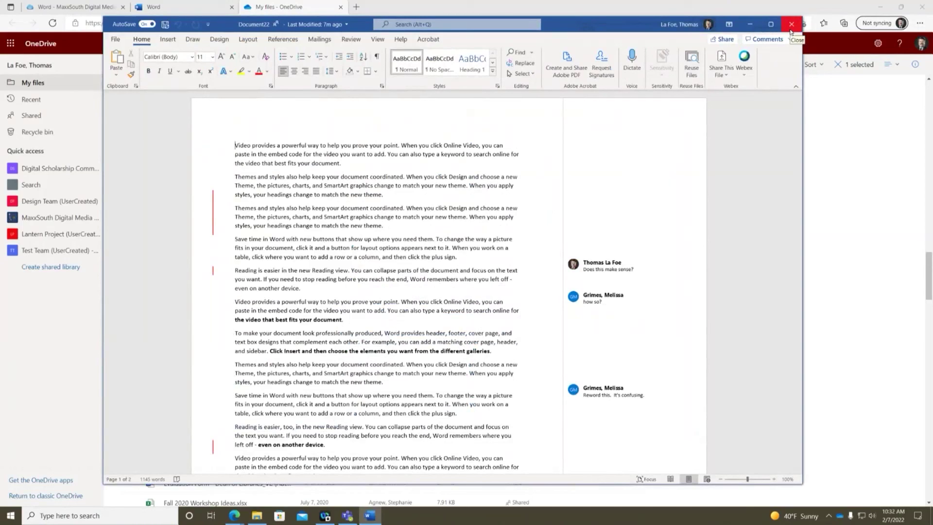
left_click(115, 39)
left_click(129, 100)
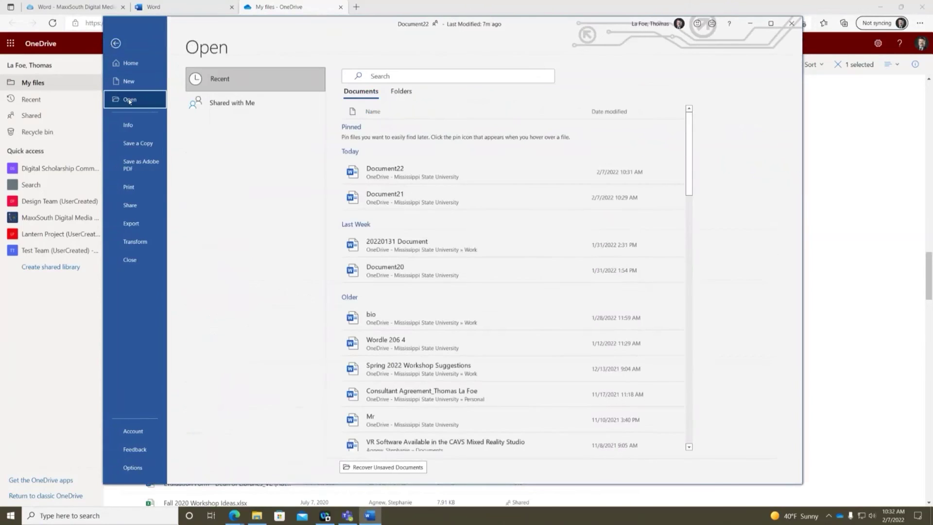
left_click(409, 202)
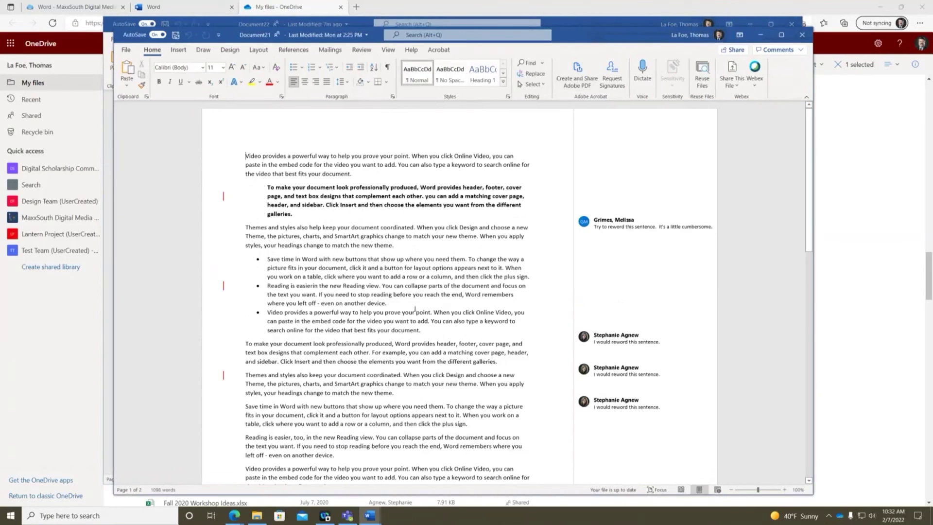
- Look through the ribbon tools and place the cursor in Document21's first bullet
left_click(293, 50)
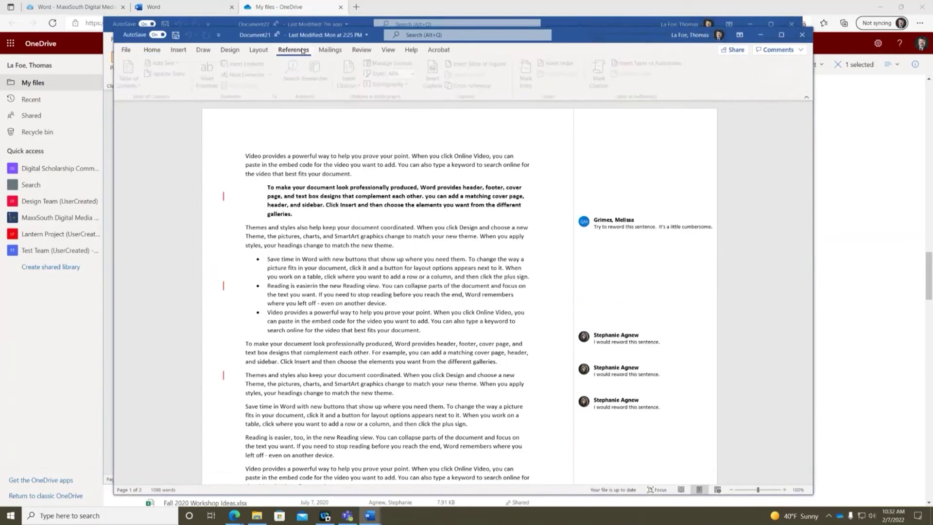
scroll(287, 46, "down", 1)
scroll(286, 43, "down", 1)
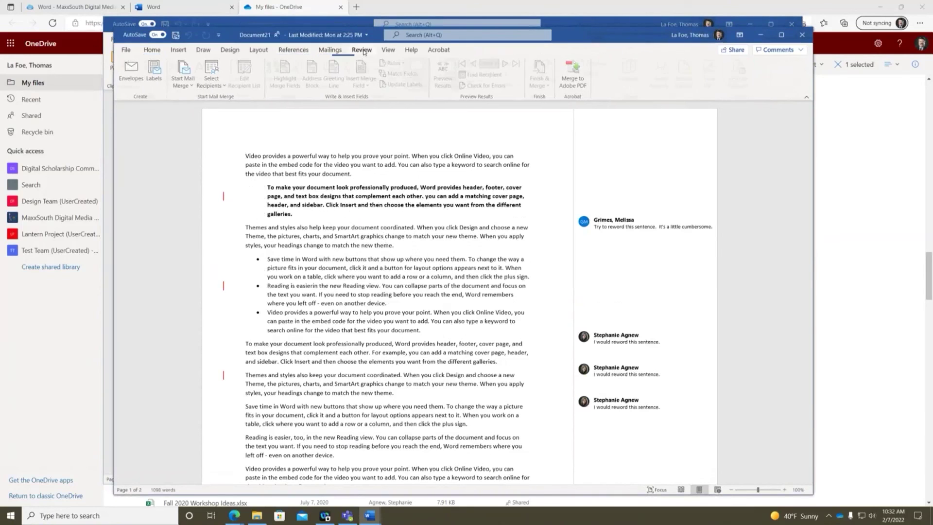
left_click(403, 268)
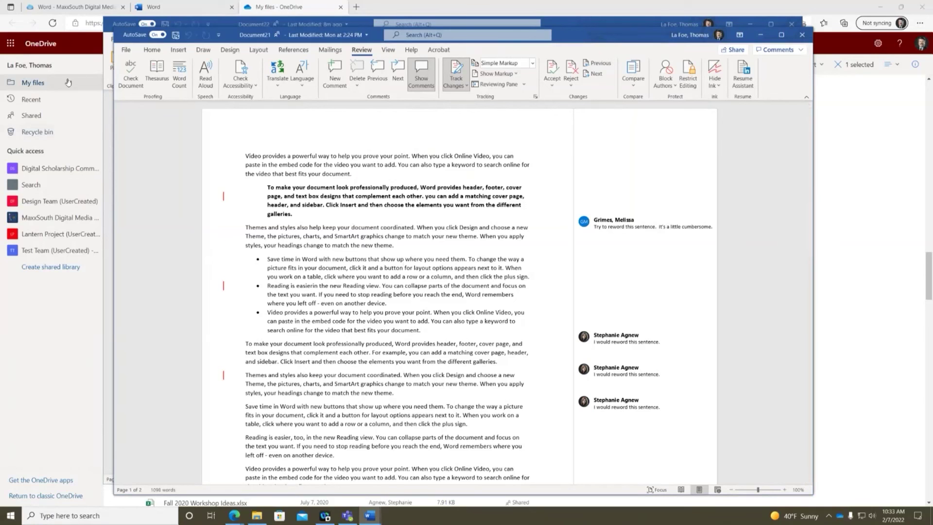
- Return to Edge and go to the MaxxSouth Digital Media Center home page
left_click(75, 7)
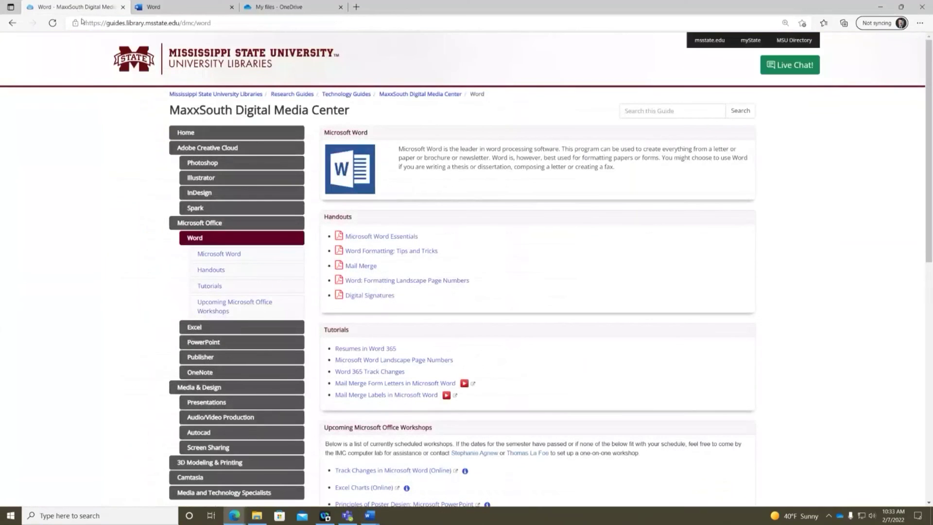
left_click(12, 22)
scroll(244, 327, "down", 13)
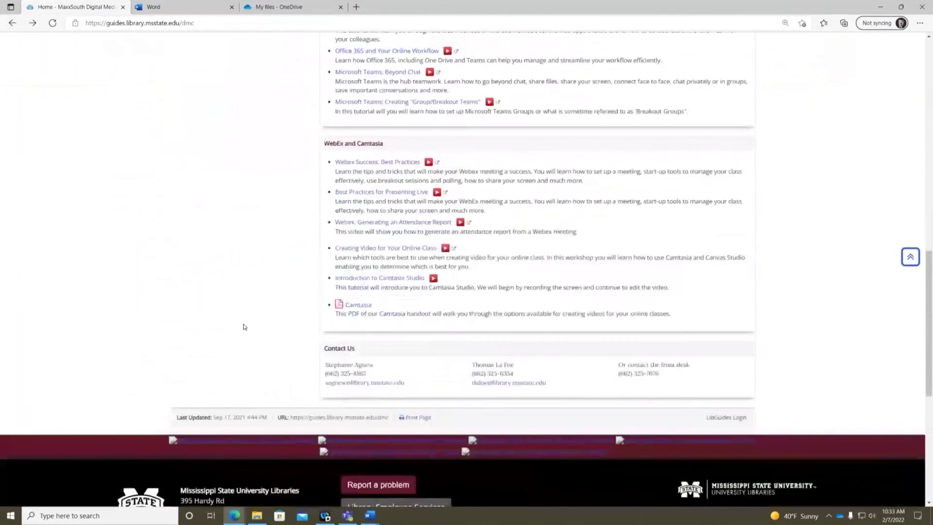
scroll(281, 328, "up", 4)
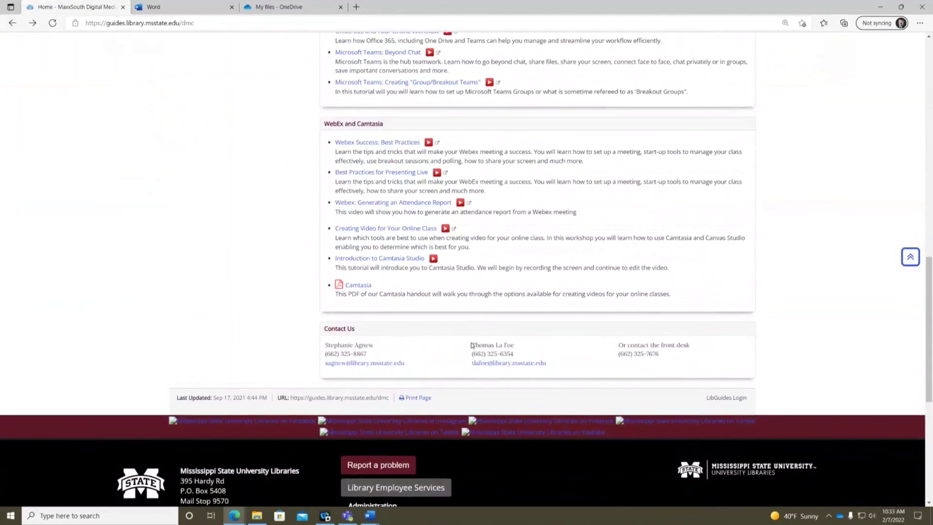
- Select the second contact's details and the guide's web address, then scroll back to the top
left_click_drag(471, 344, 546, 363)
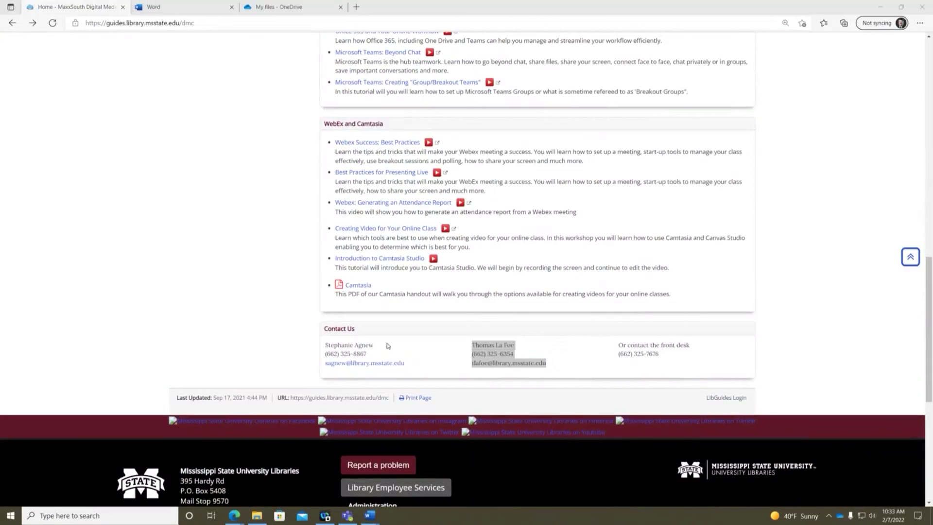
left_click(208, 24)
scroll(162, 321, "up", 20)
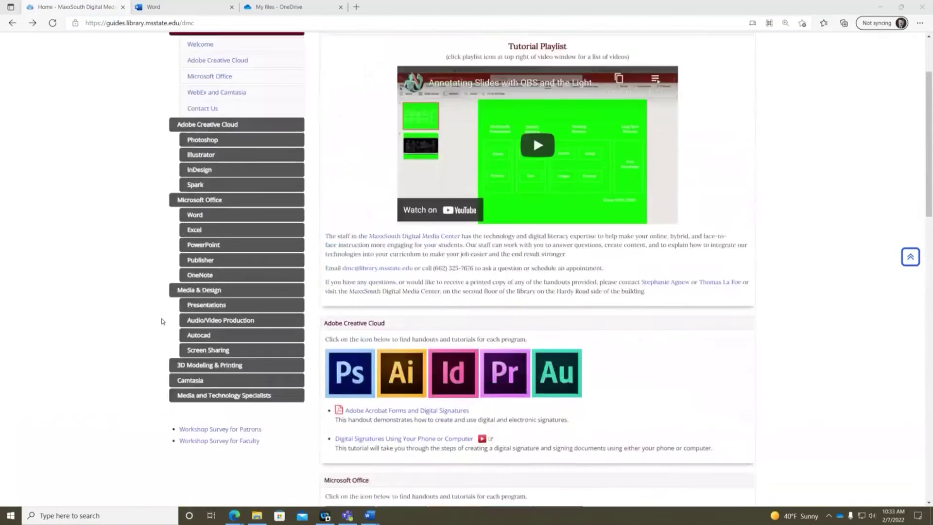
scroll(107, 233, "down", 1)
scroll(104, 232, "up", 1)
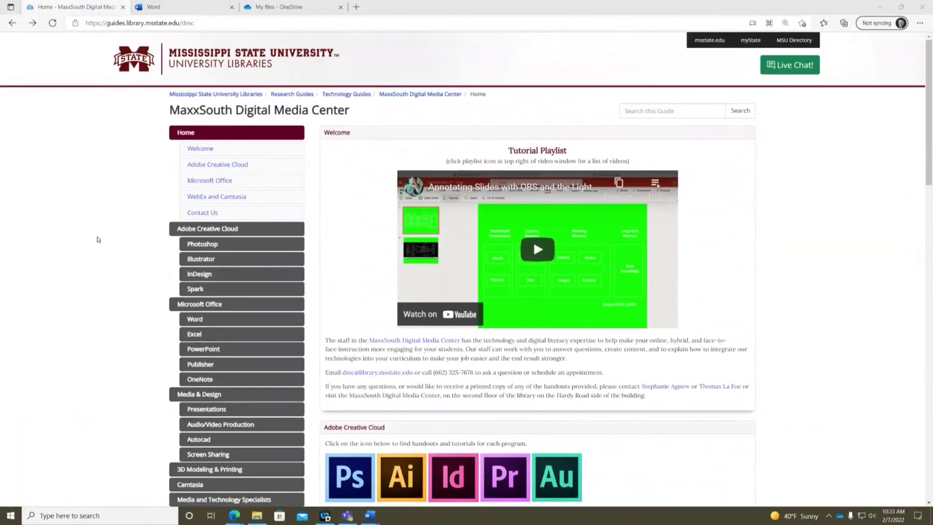